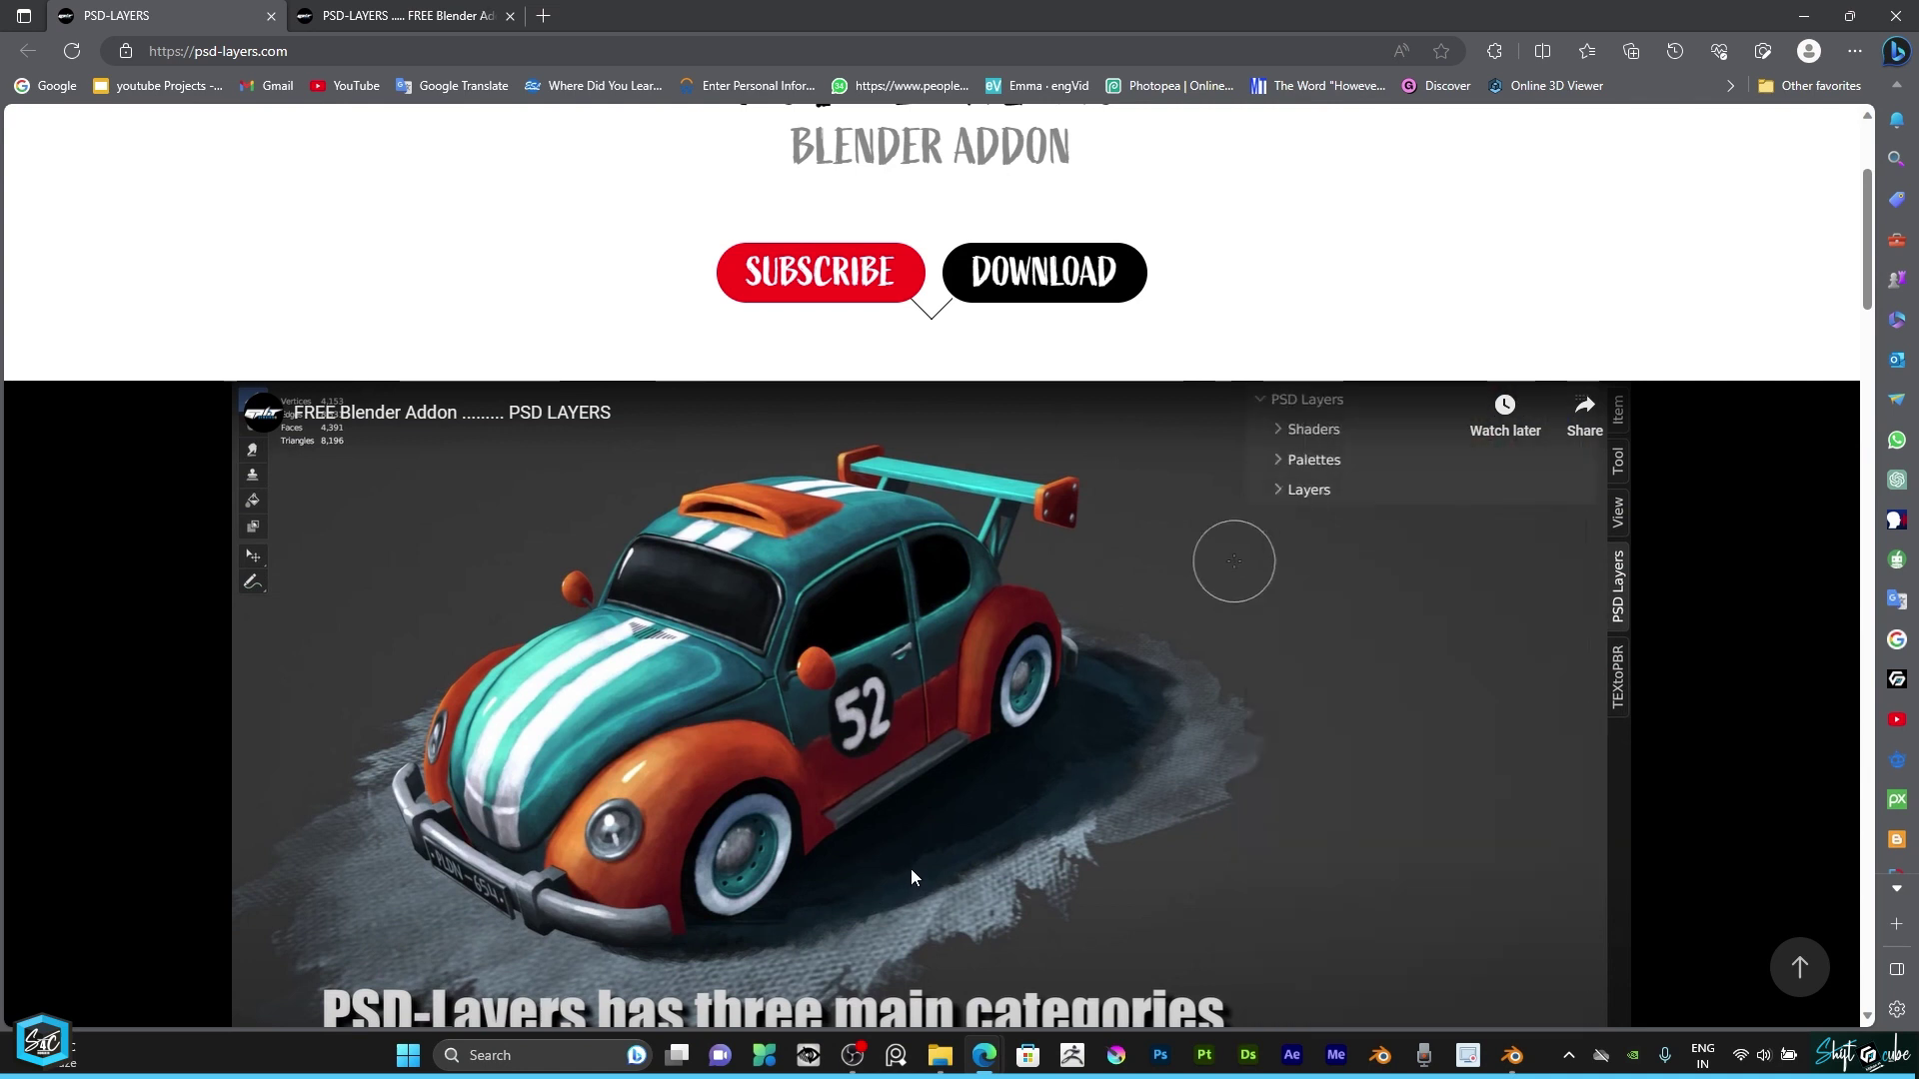
Review the PSD-LAYERS add-on website, then open its Gumroad download page and examine the product details.
scroll(961, 866, "down", 3)
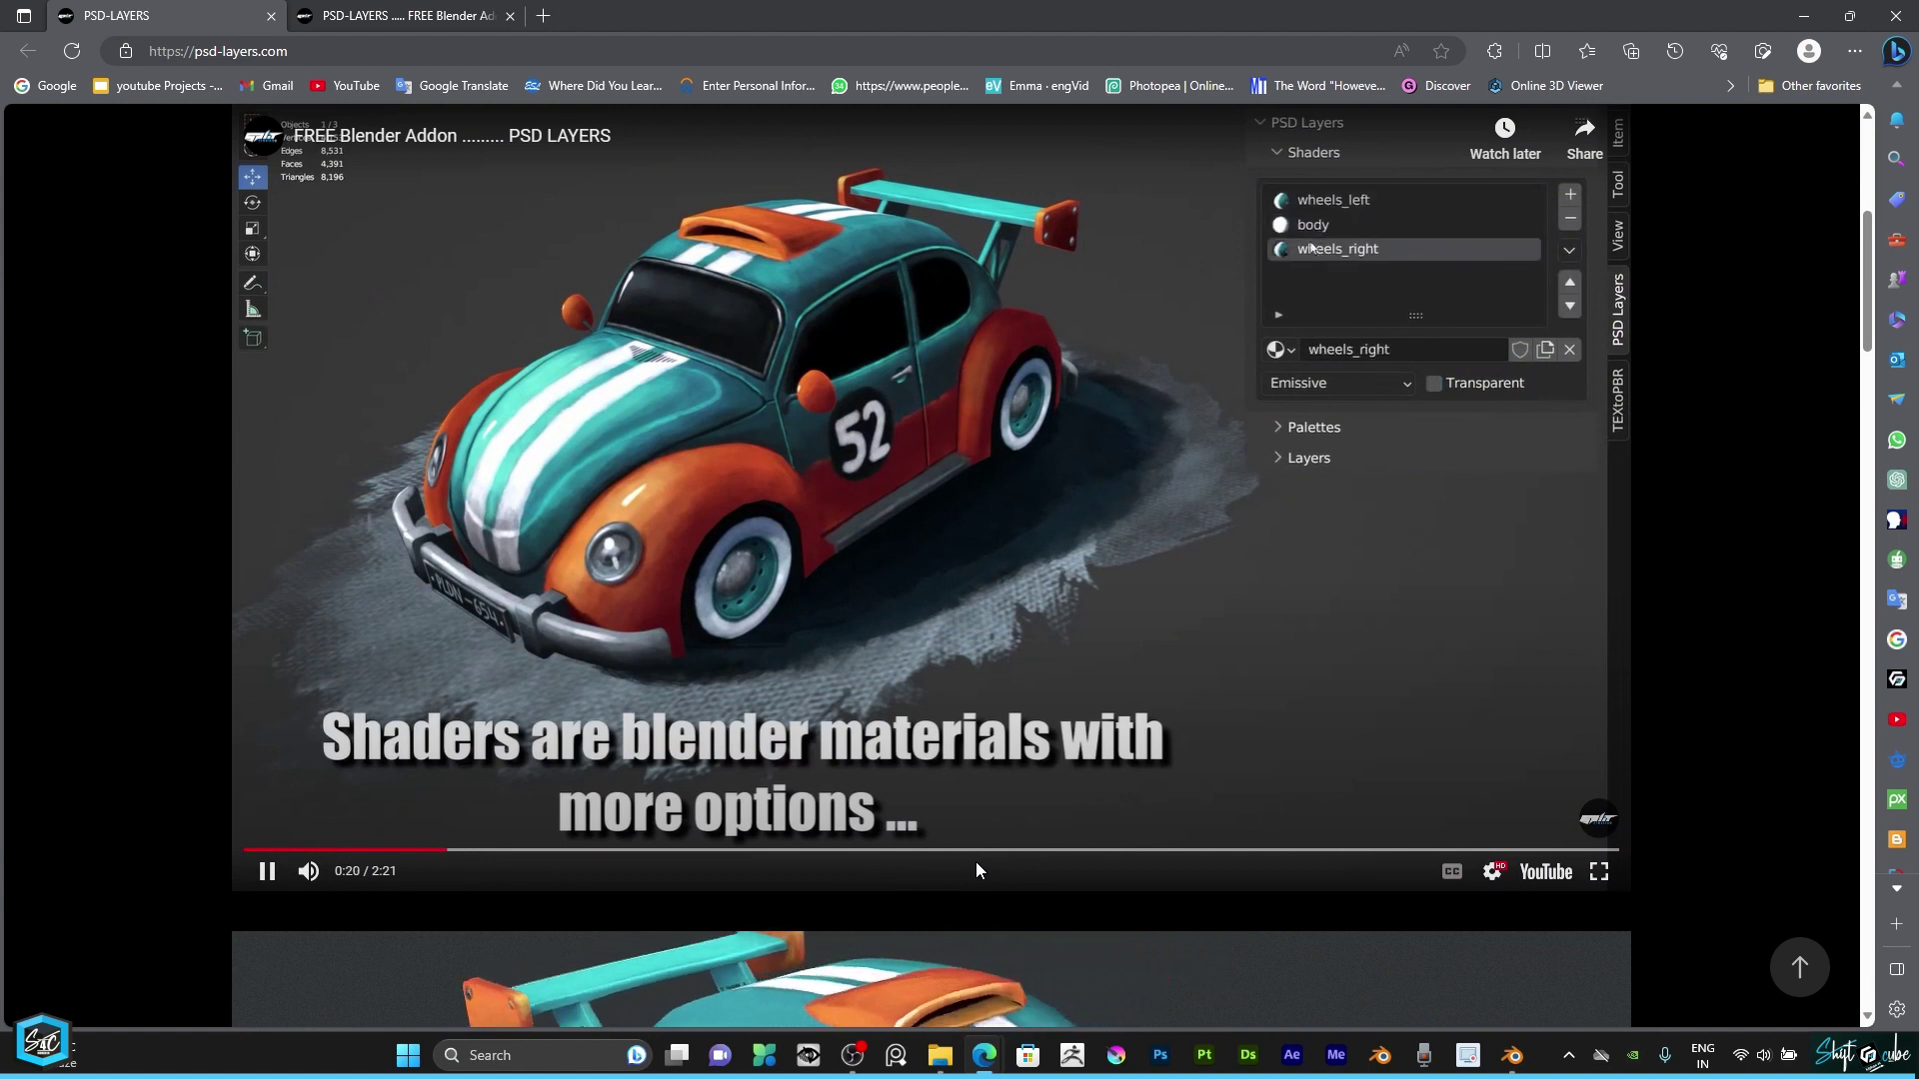
scroll(1039, 850, "up", 5)
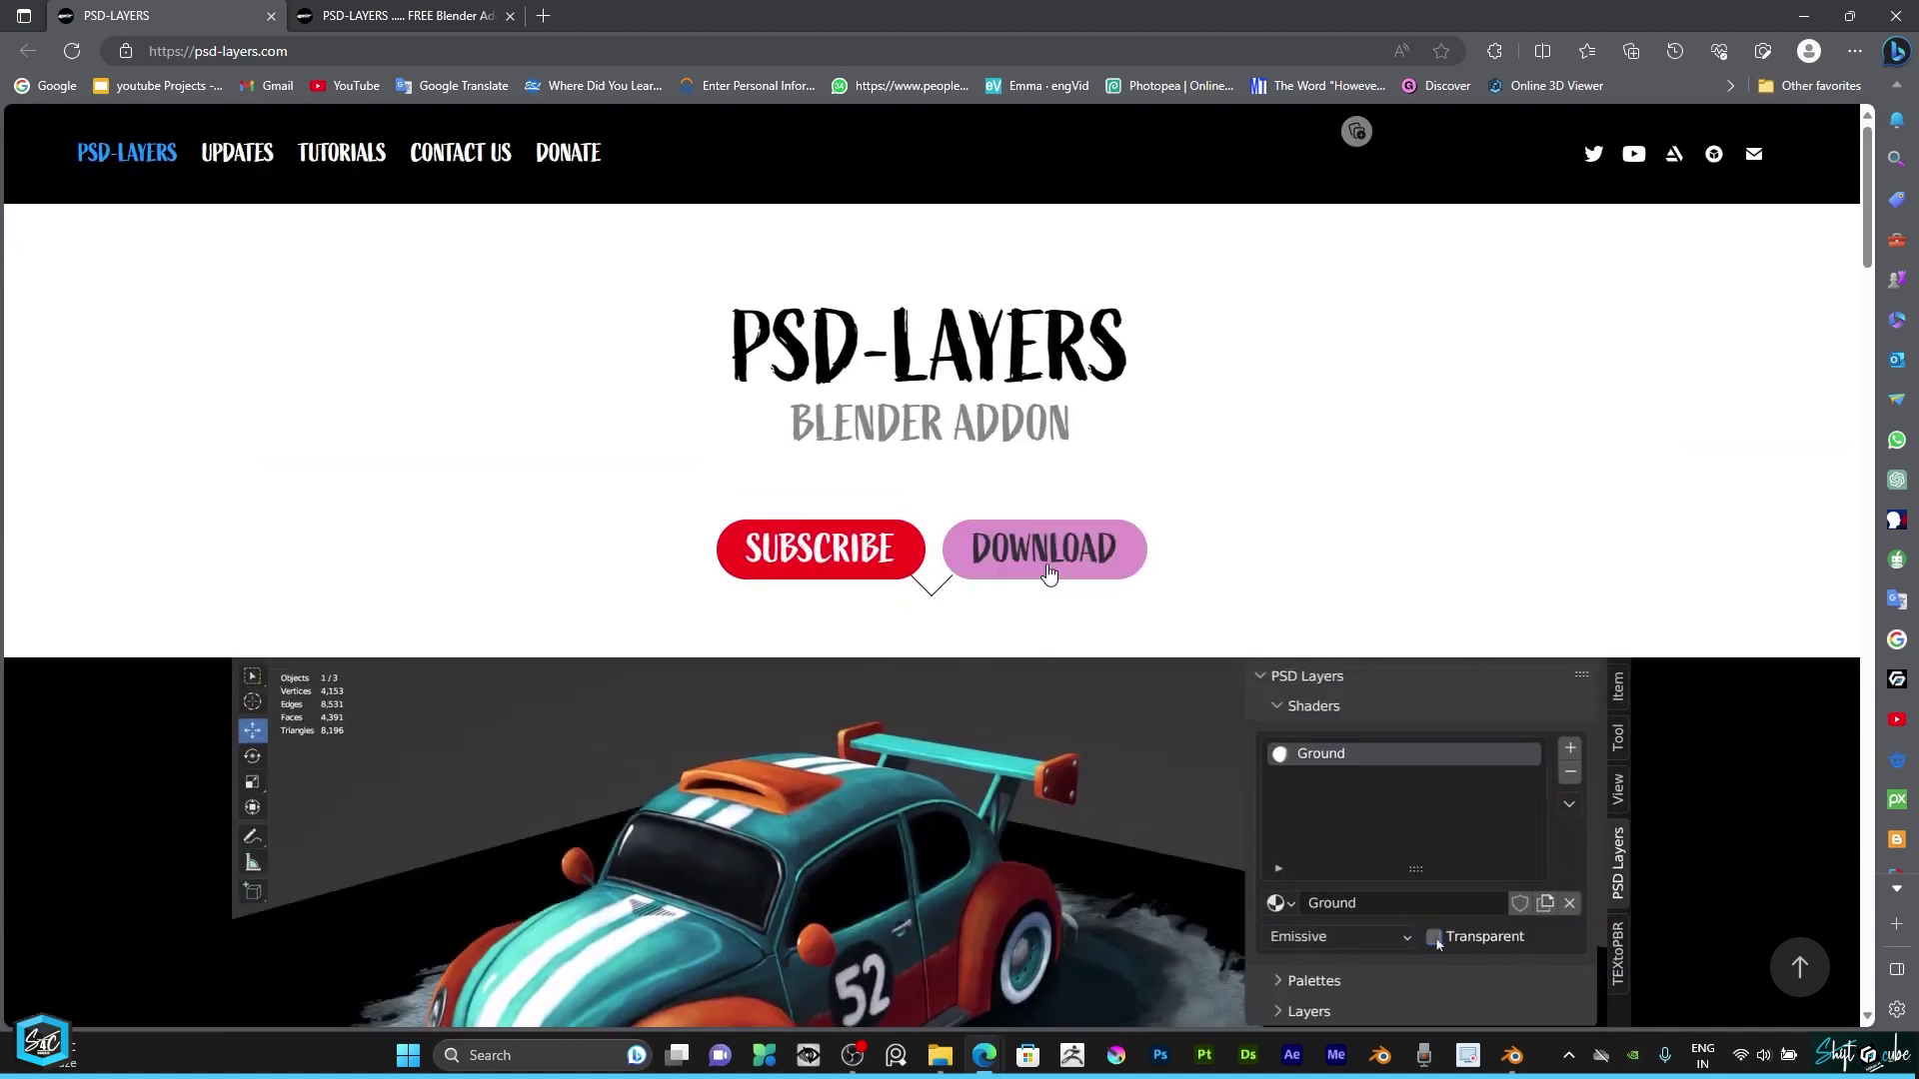
left_click(1040, 552)
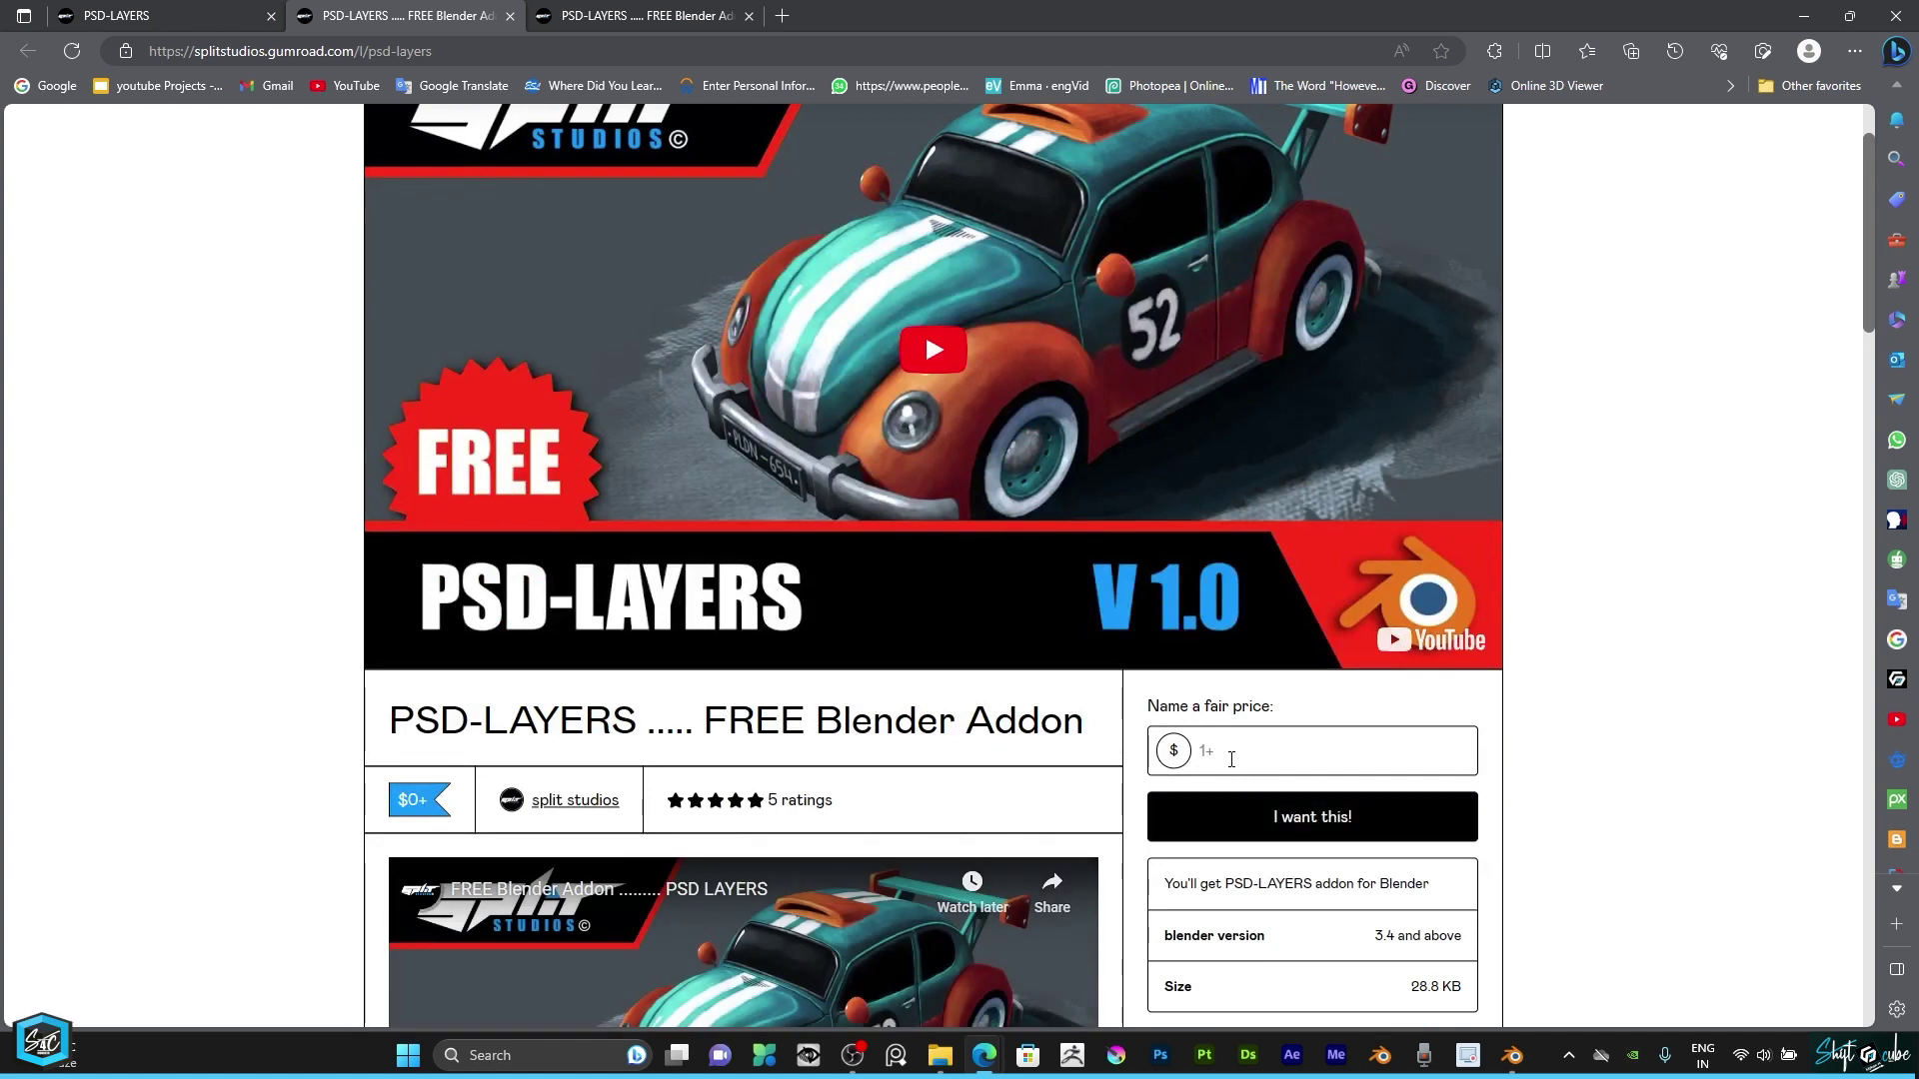
scroll(1231, 760, "down", 7)
scroll(1109, 749, "up", 5)
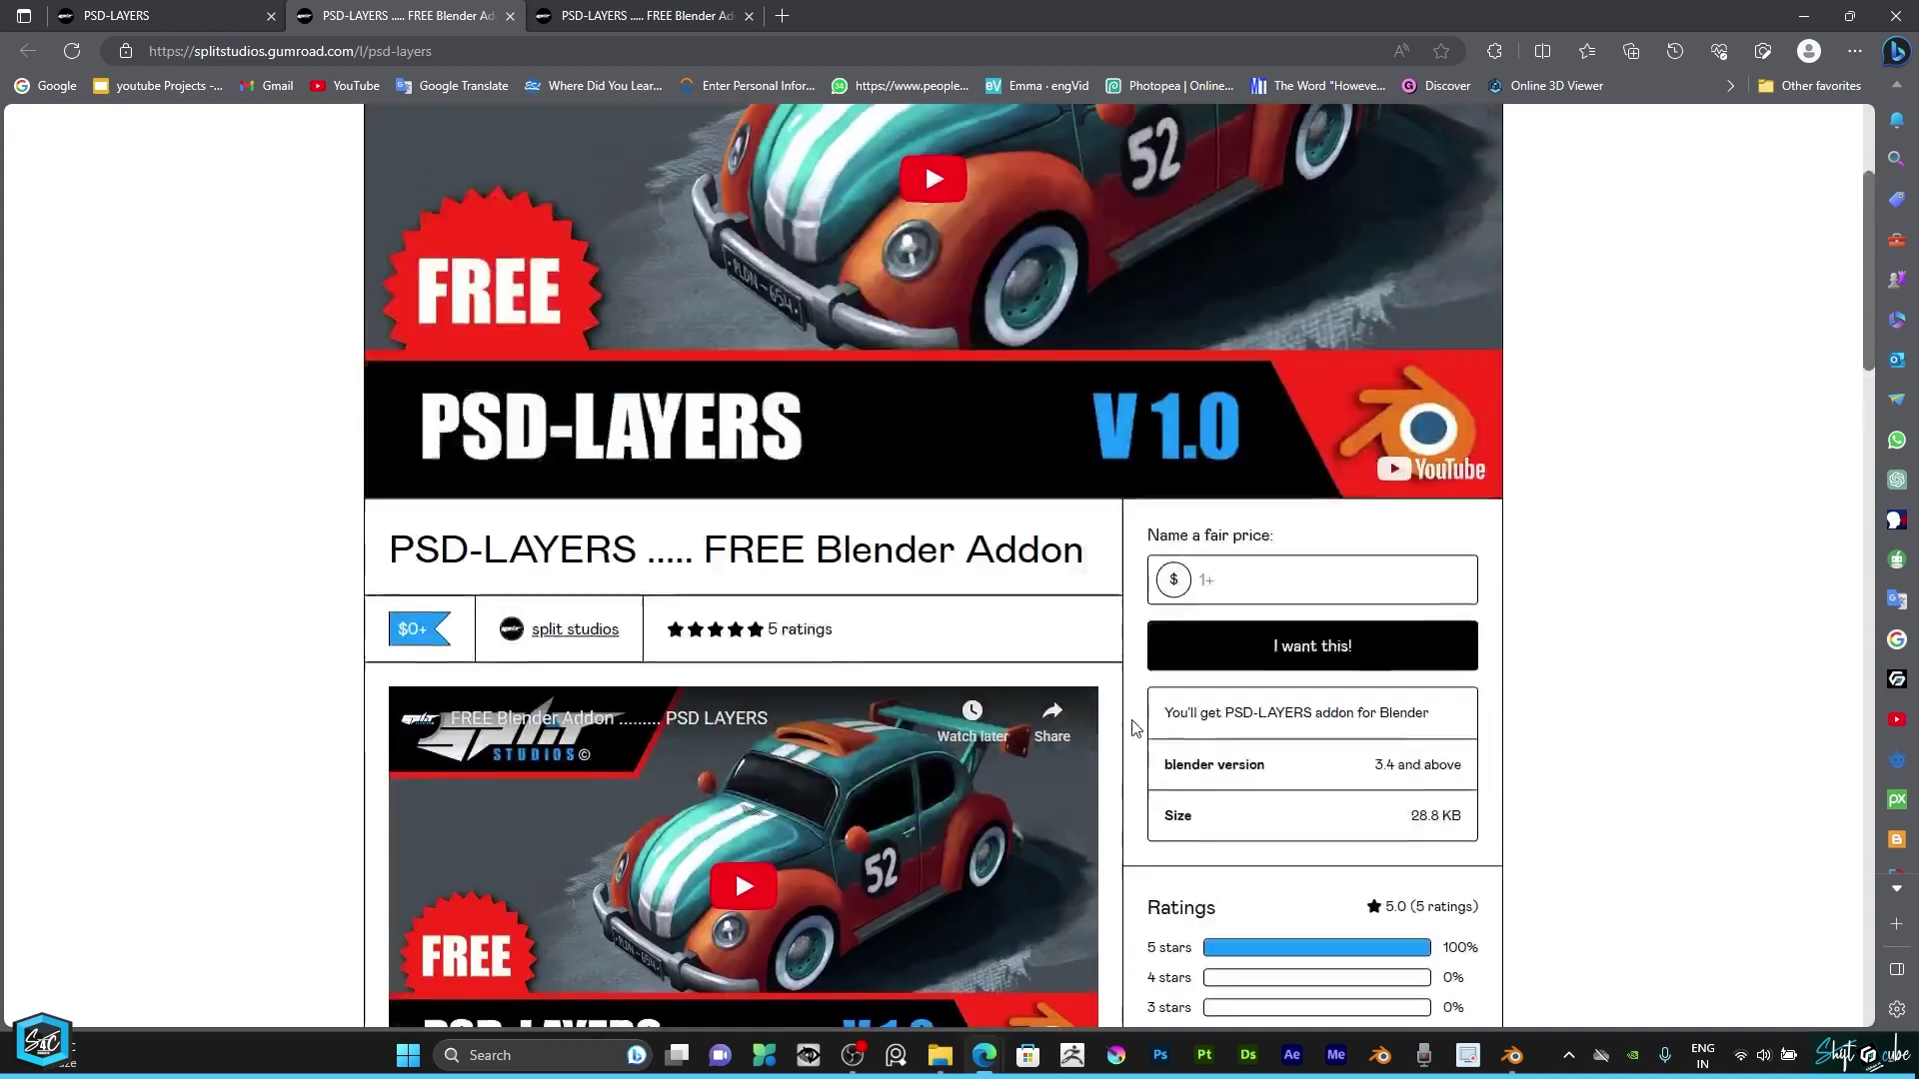
scroll(1099, 700, "up", 3)
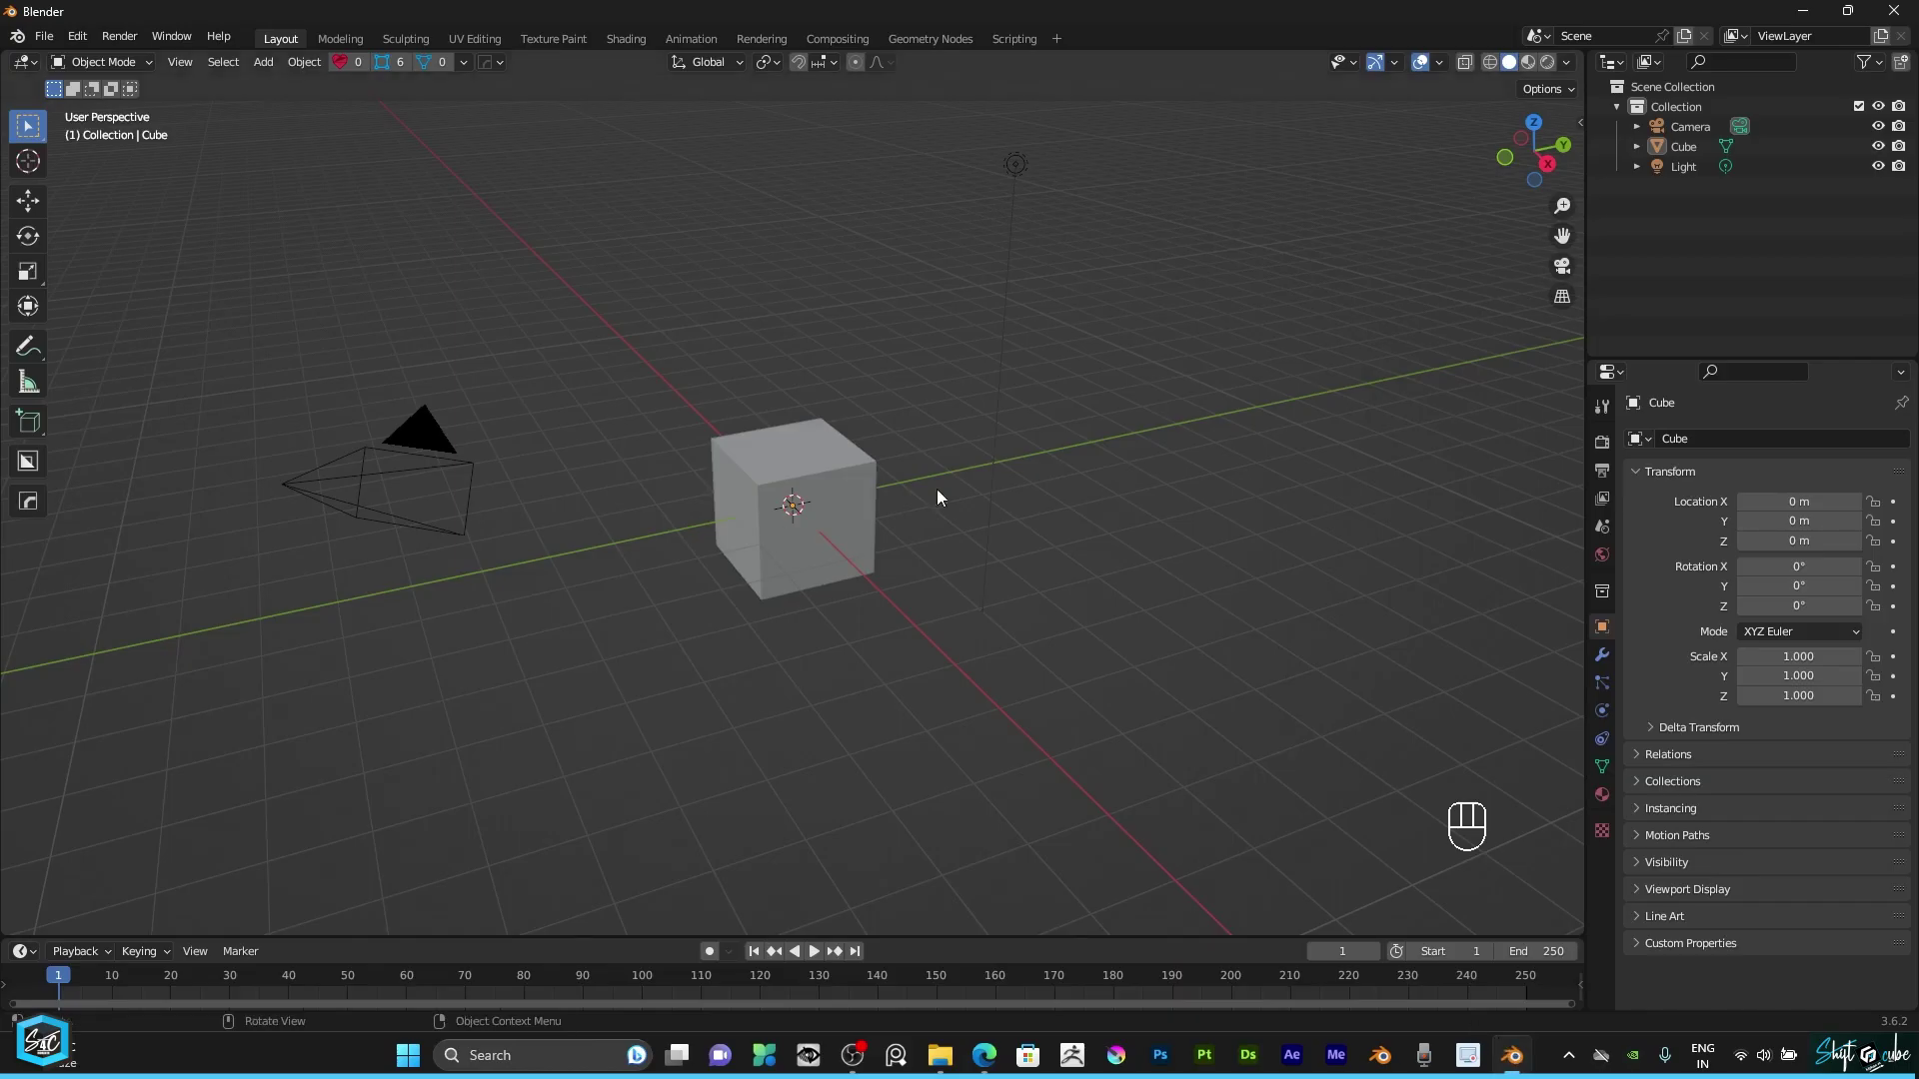
Open the add-on preferences and view the file browser for installing an add-on.
left_click(77, 36)
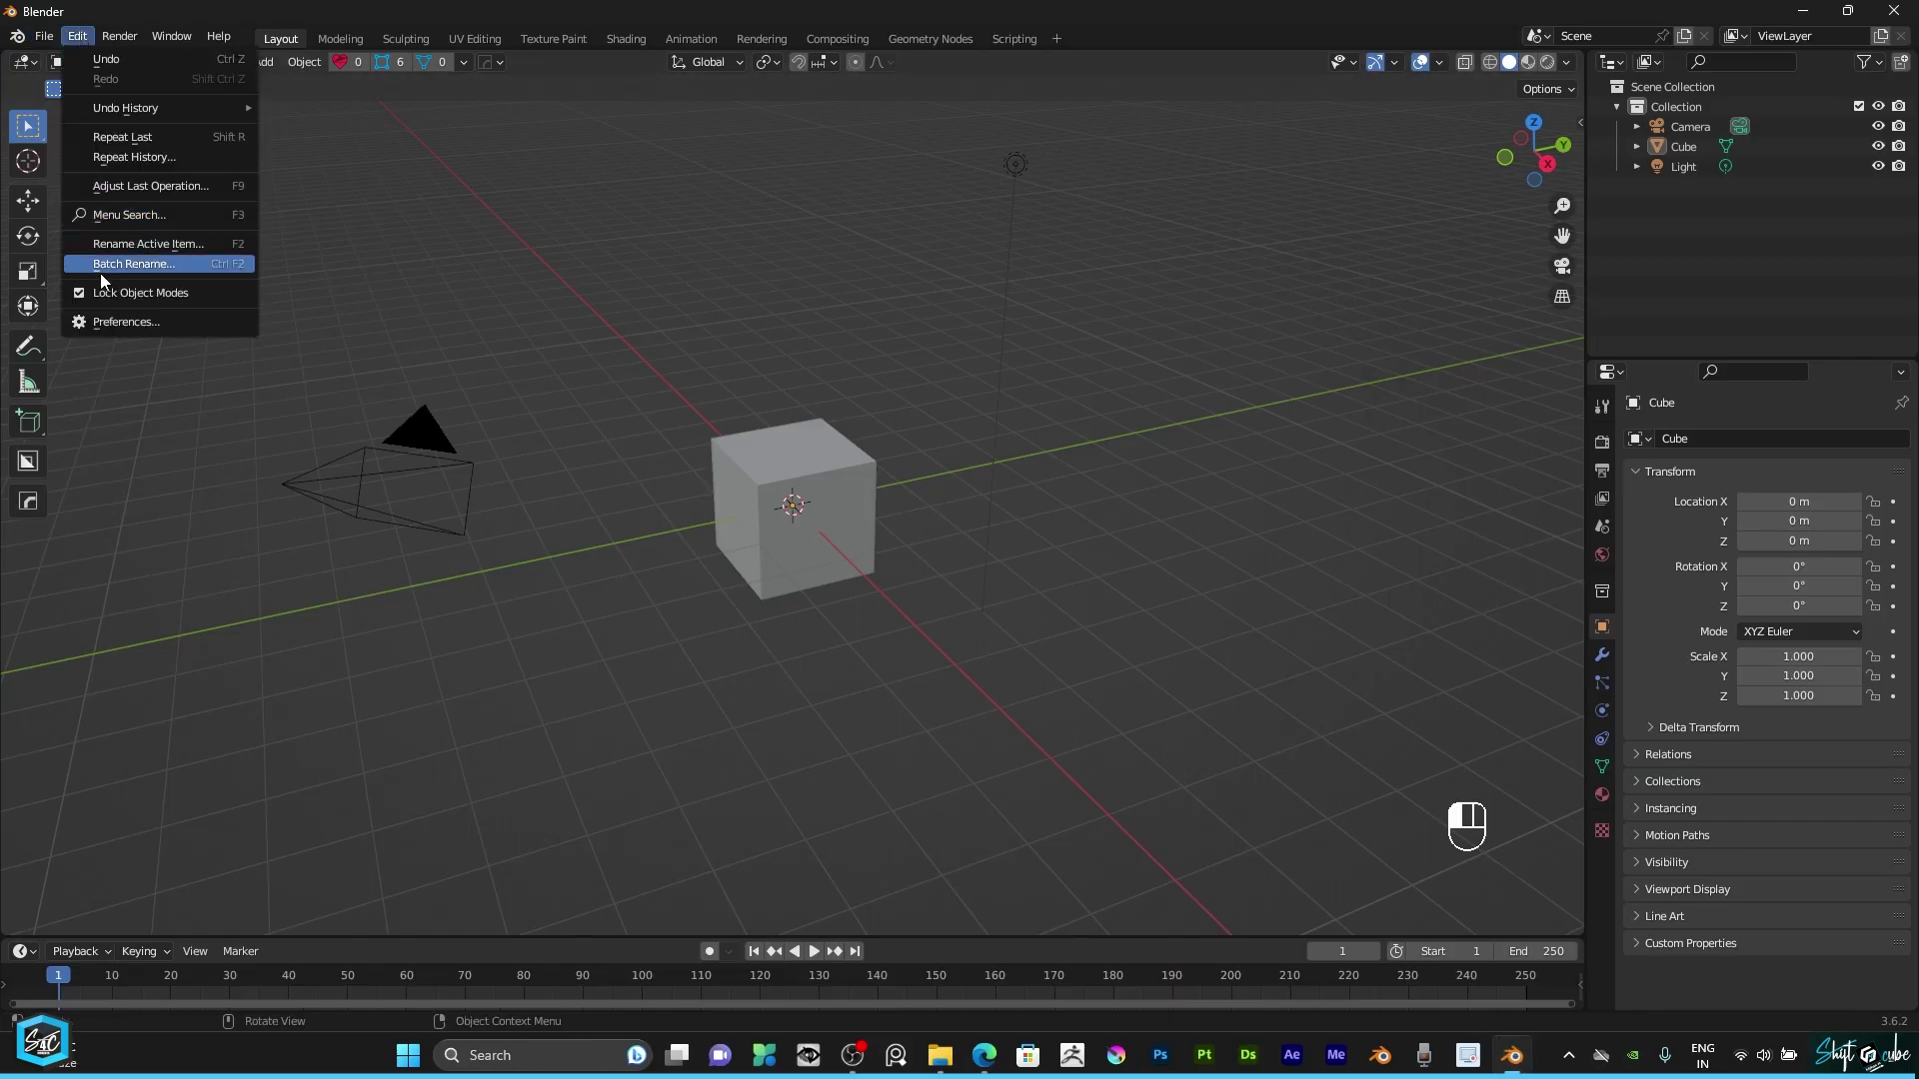
left_click(116, 322)
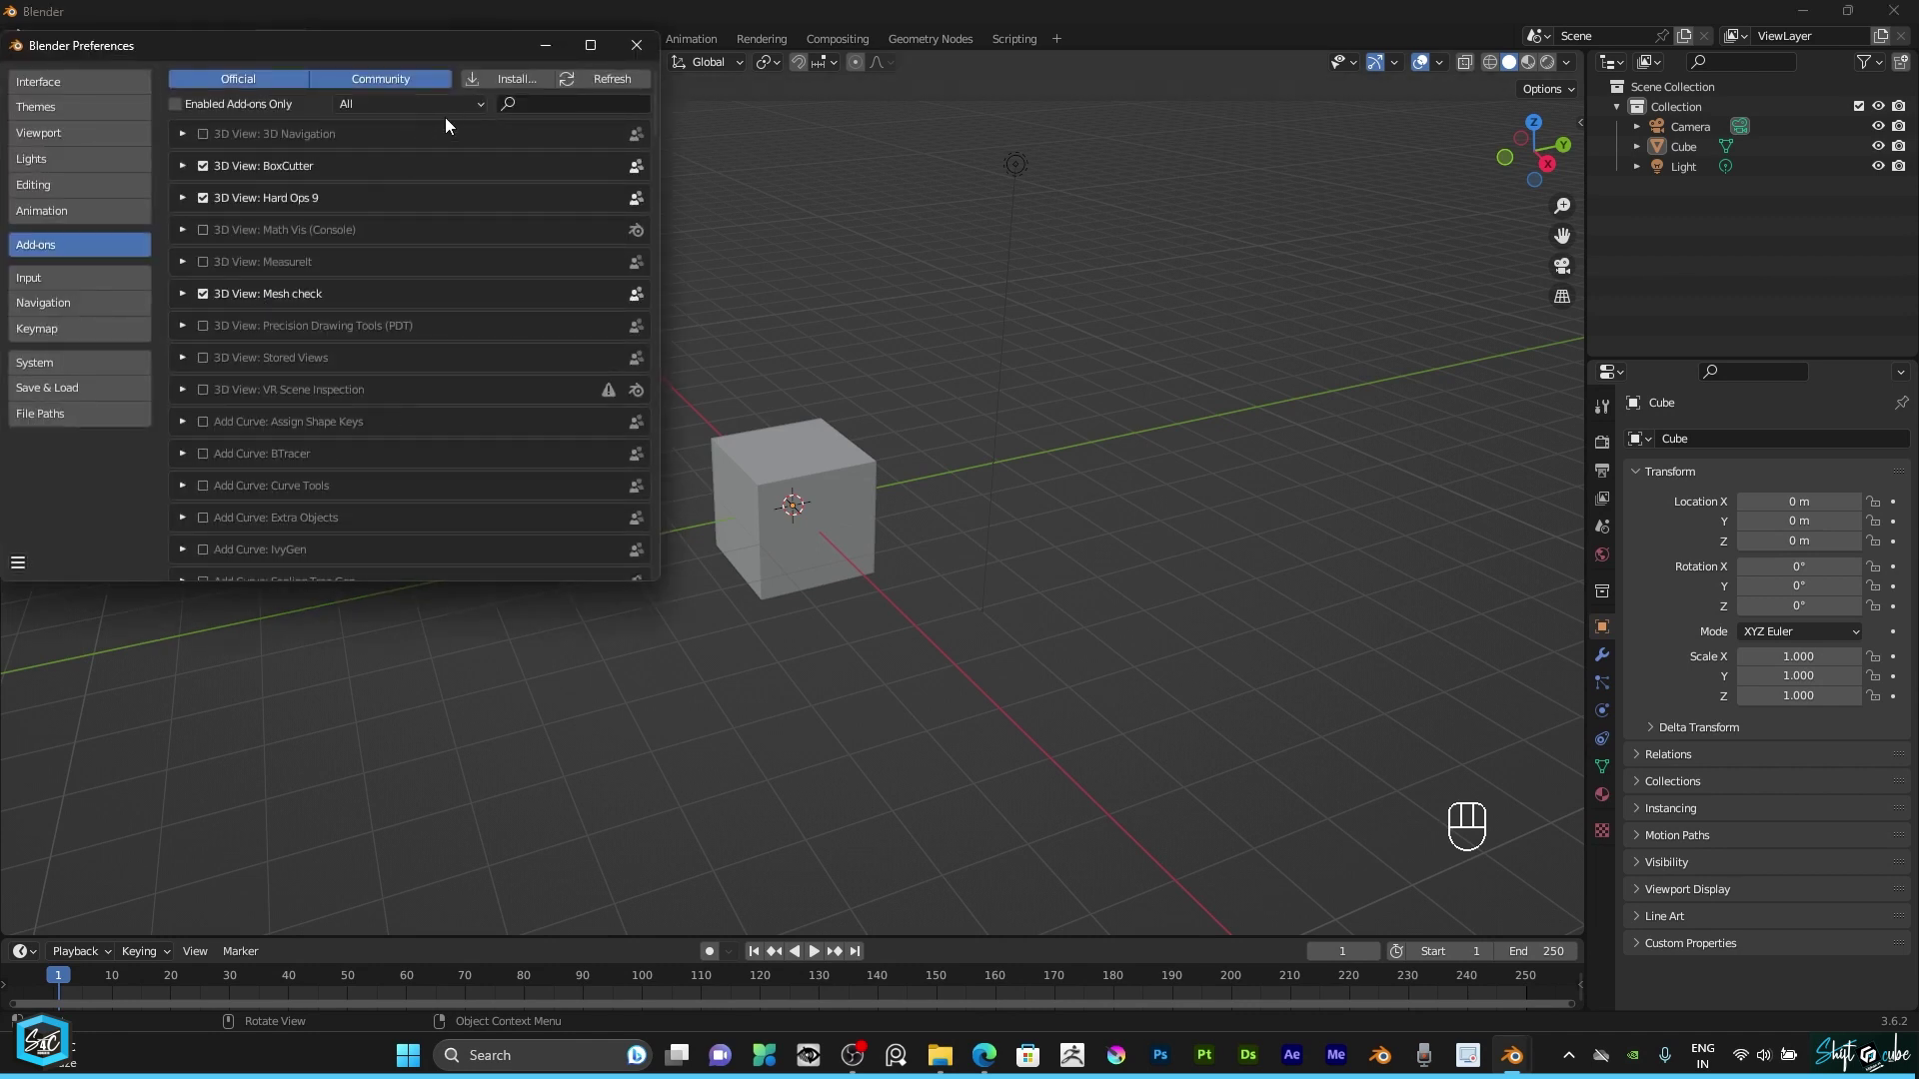
left_click(490, 79)
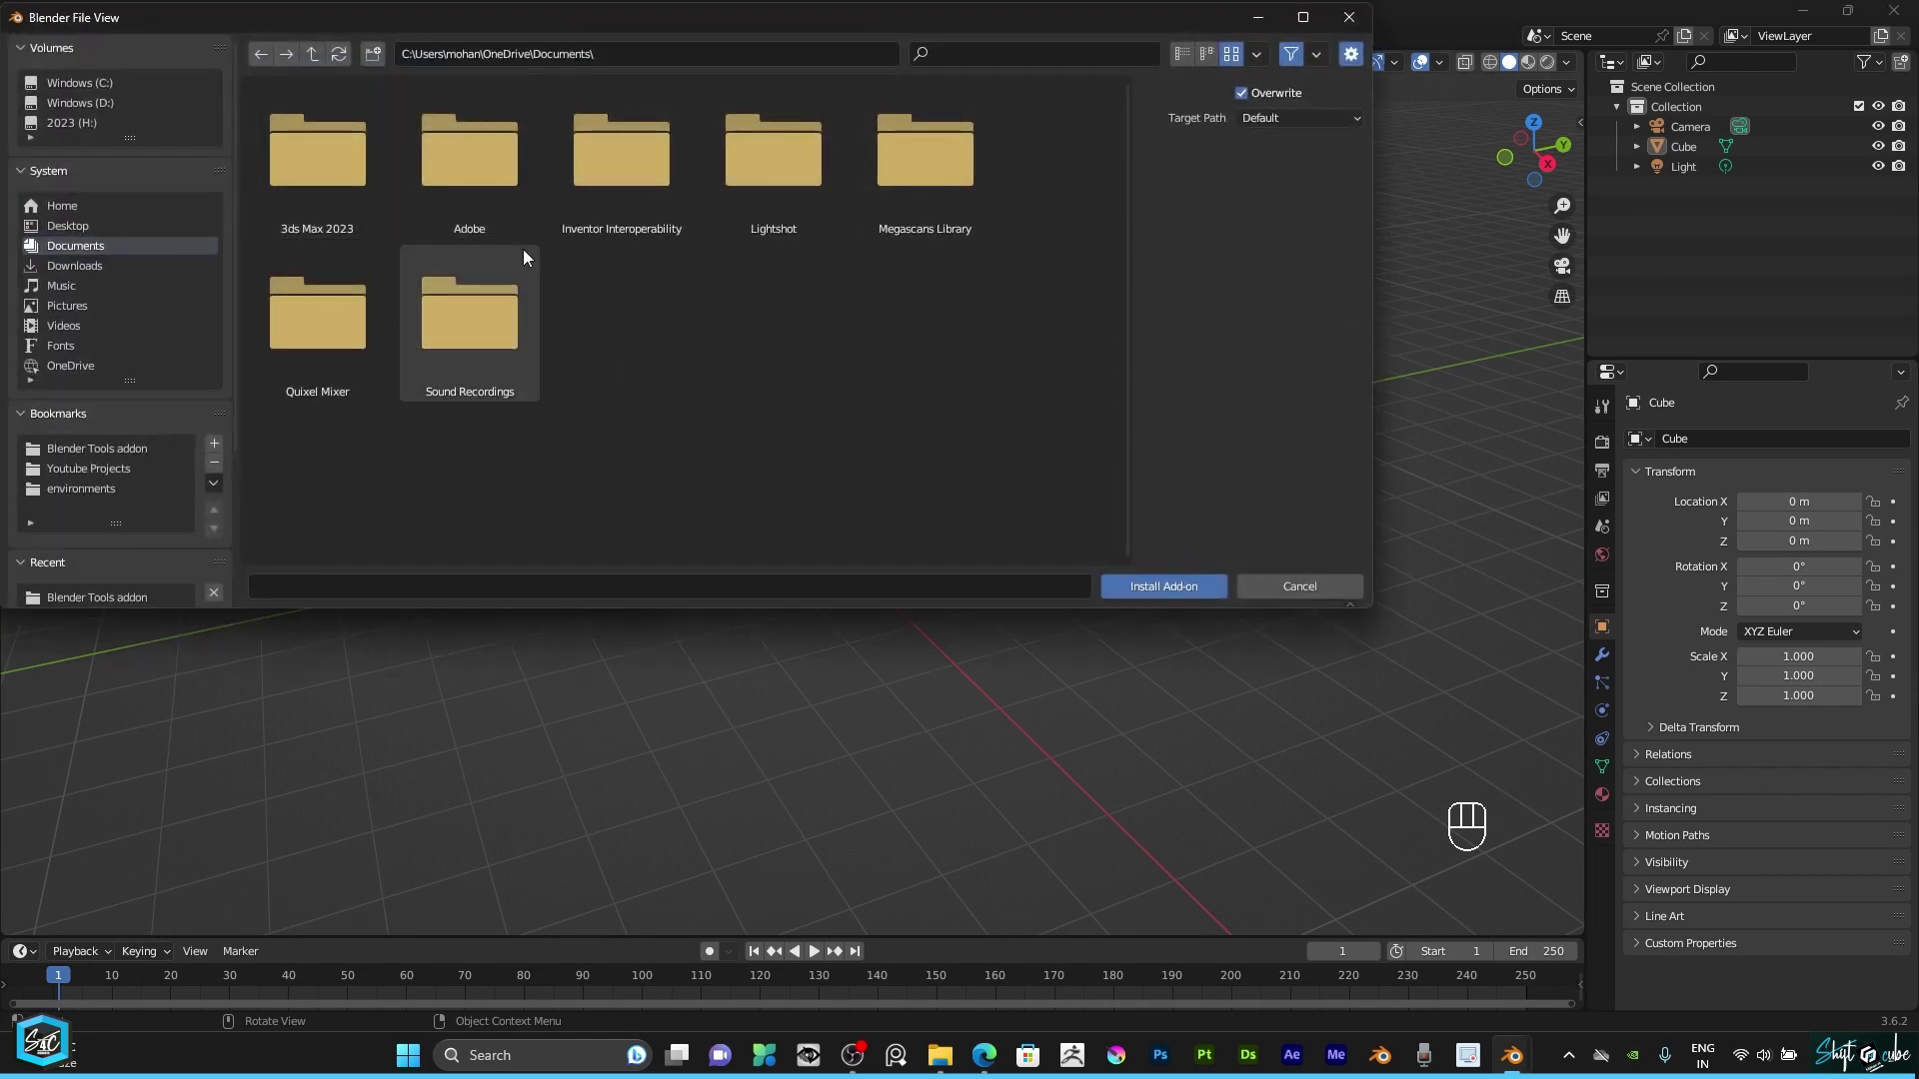
left_click(1258, 584)
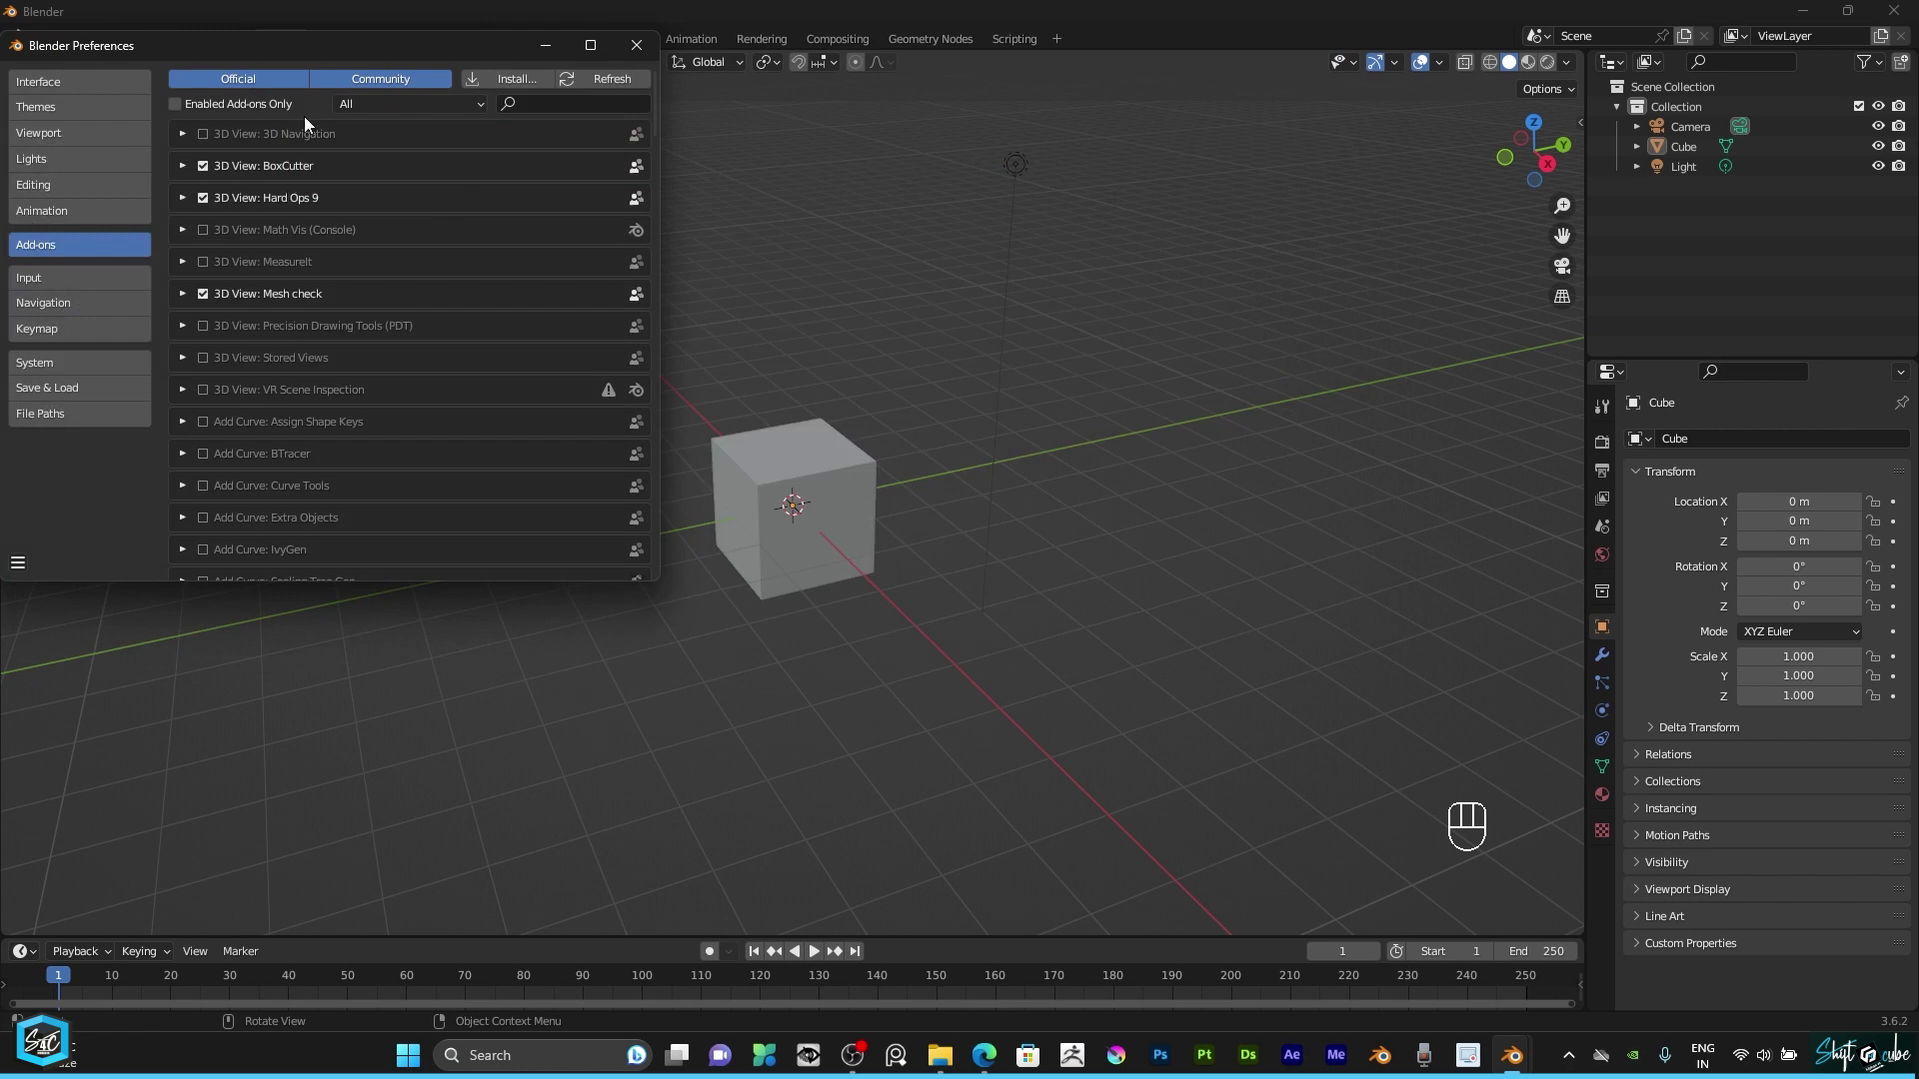
Filter the add-ons to the User category and review the details of the PSD Layers add-on.
left_click(350, 104)
left_click(279, 172)
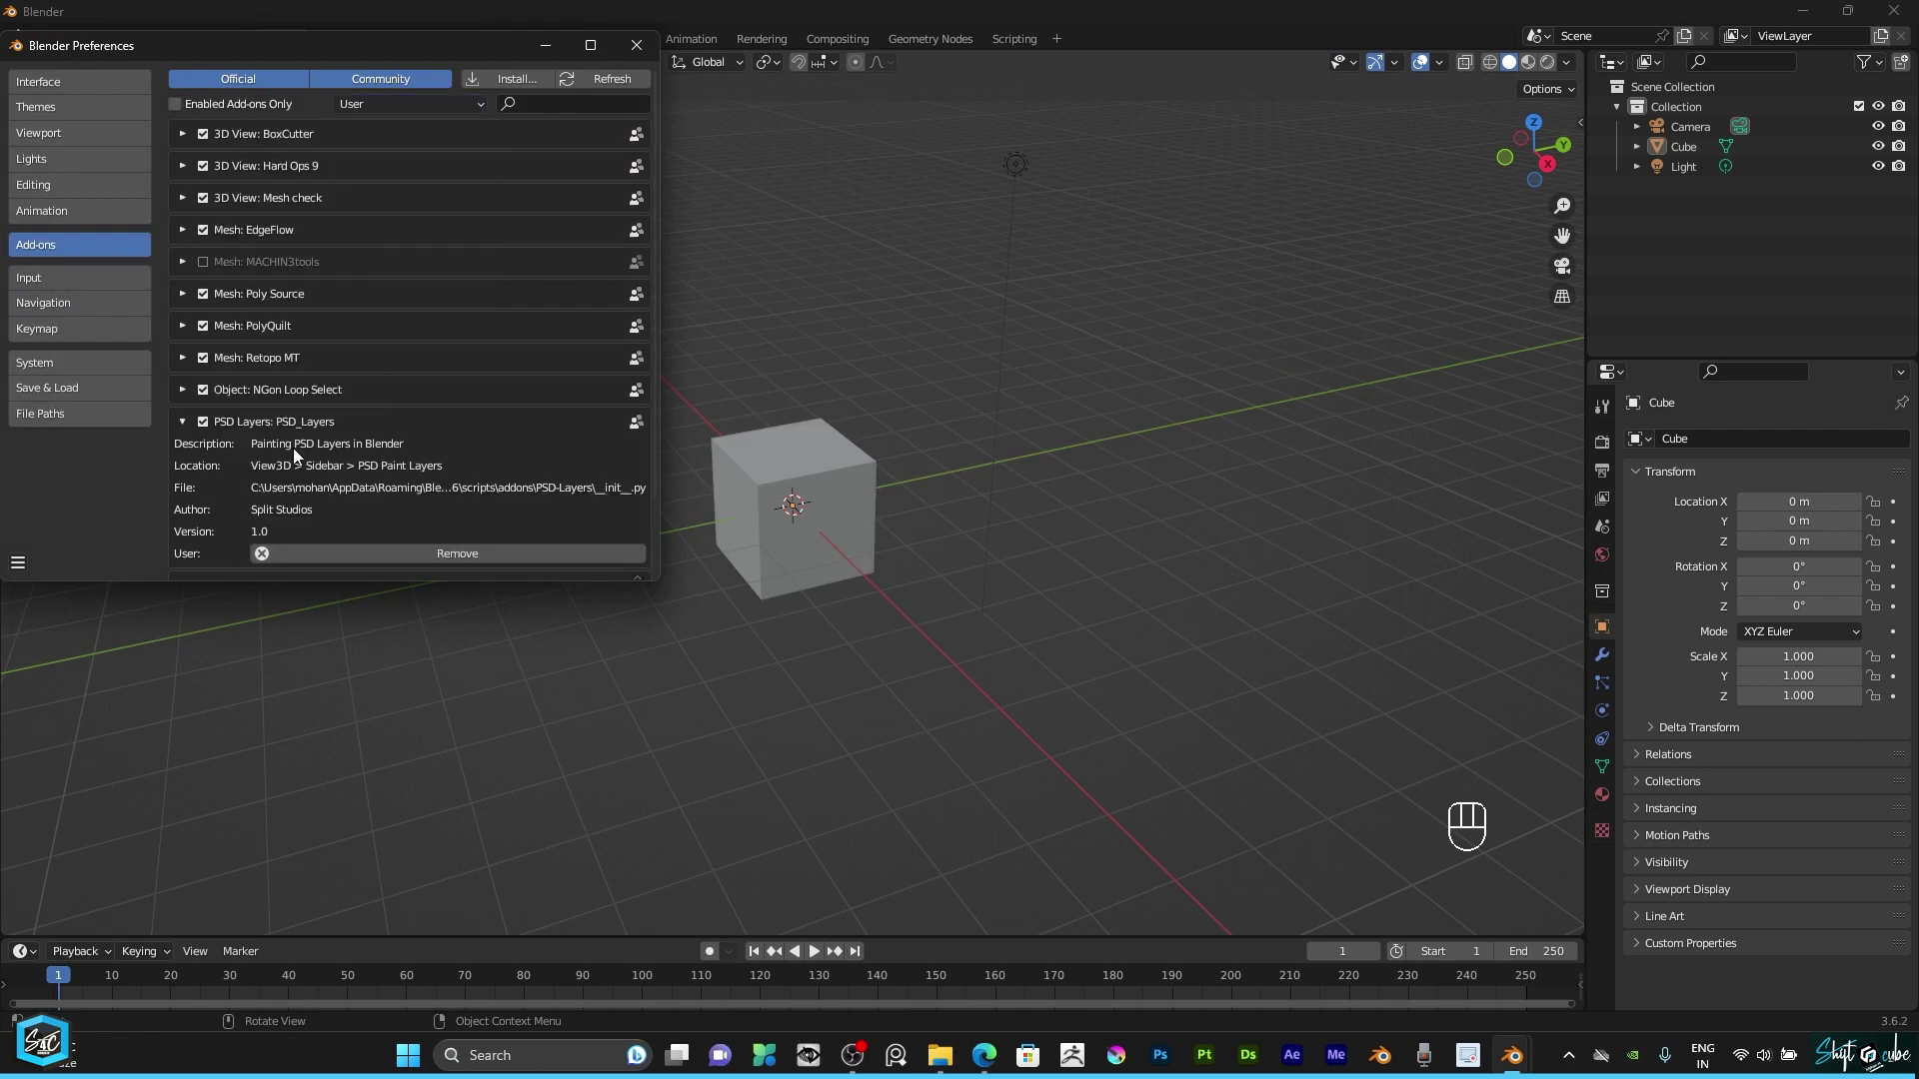
scroll(294, 451, "down", 2)
scroll(265, 384, "down", 1)
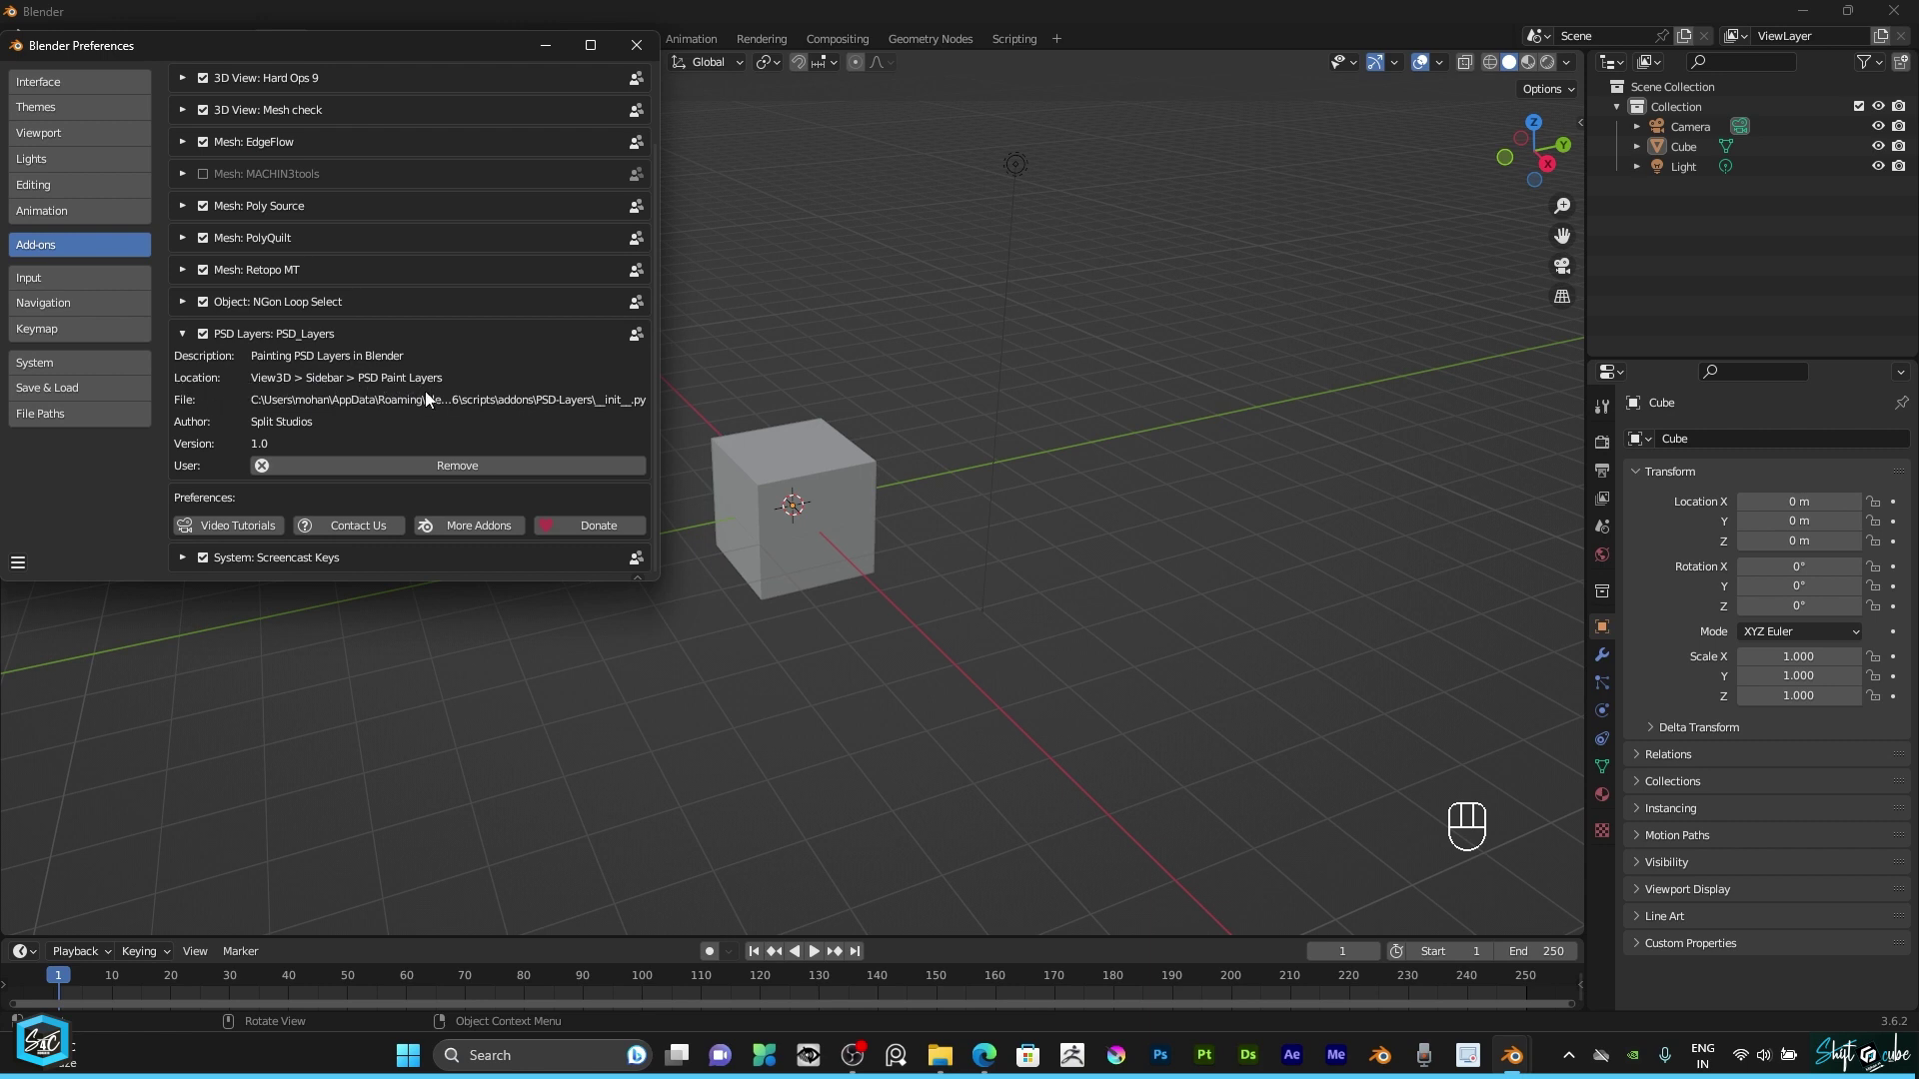
left_click(636, 47)
Show the PSD Layers add-on's settings beside the 3D viewport.
left_click(1578, 124)
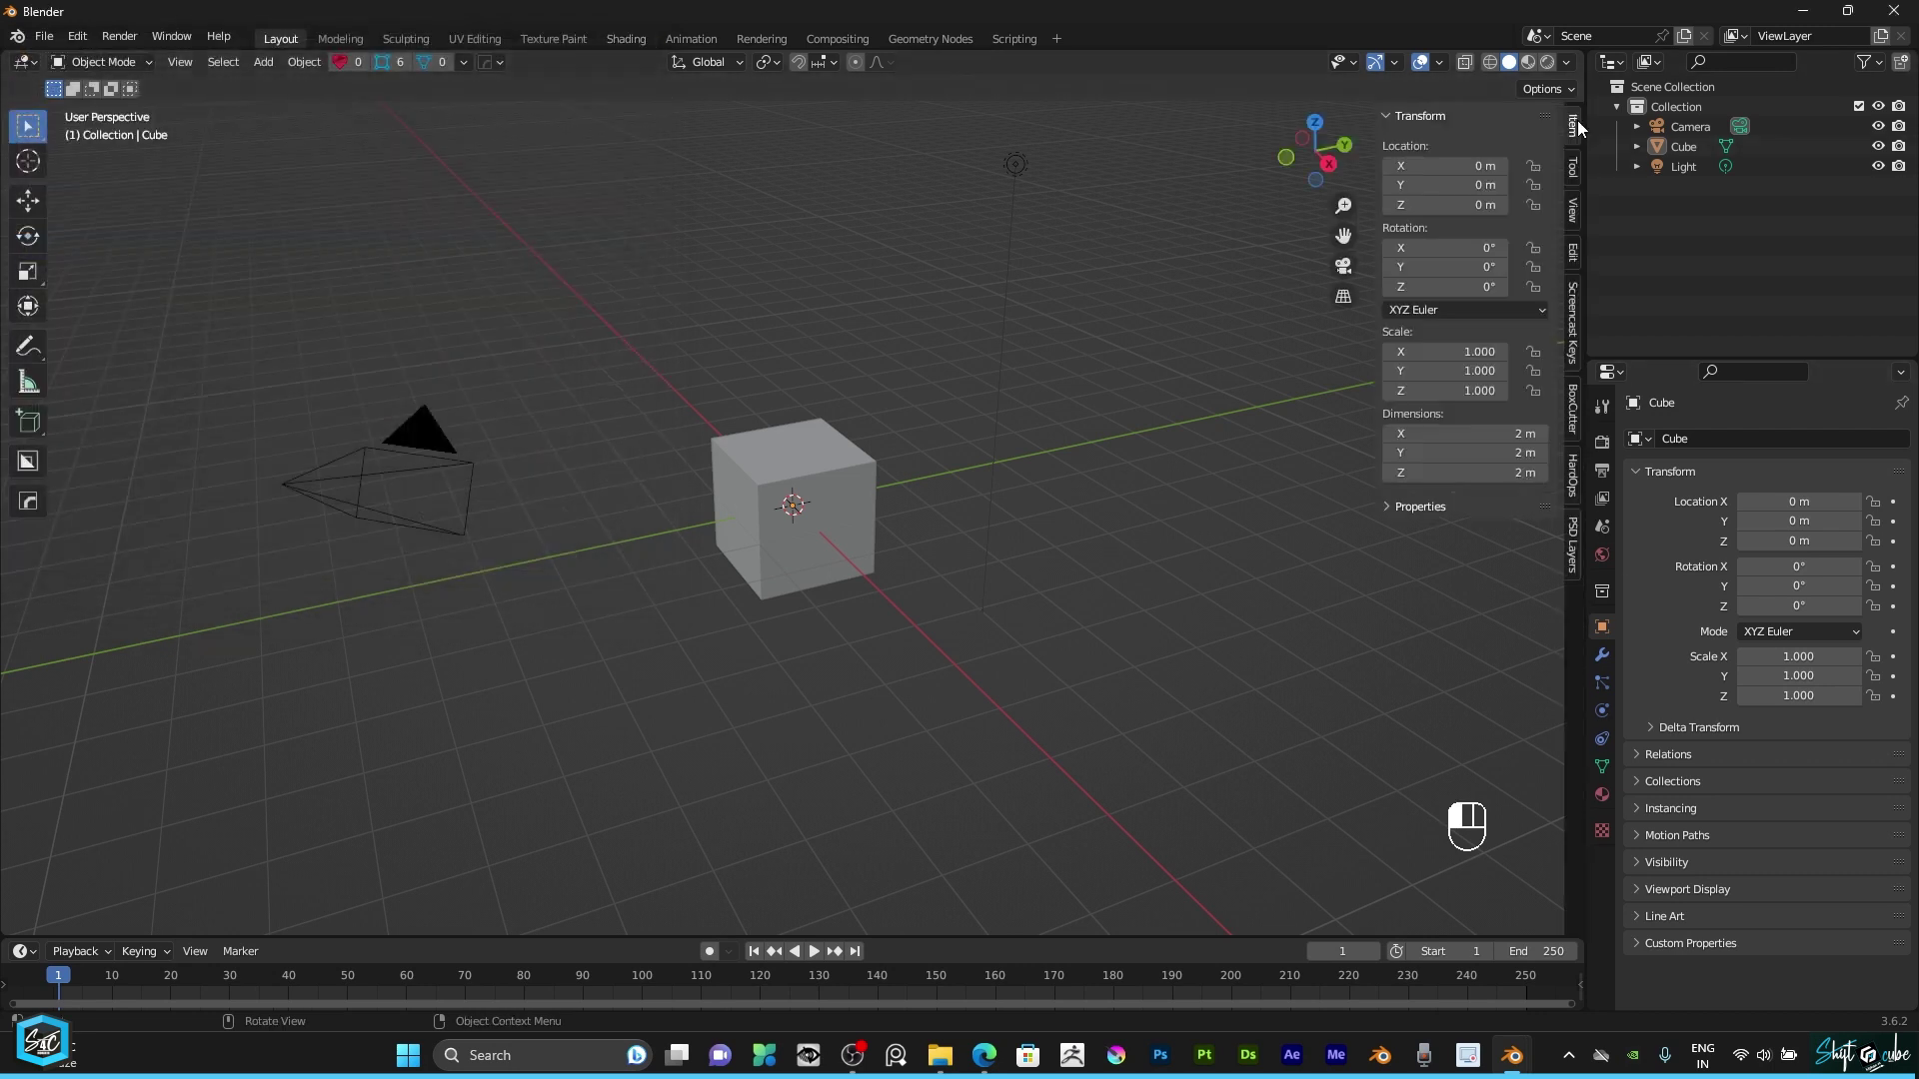
left_click(1574, 552)
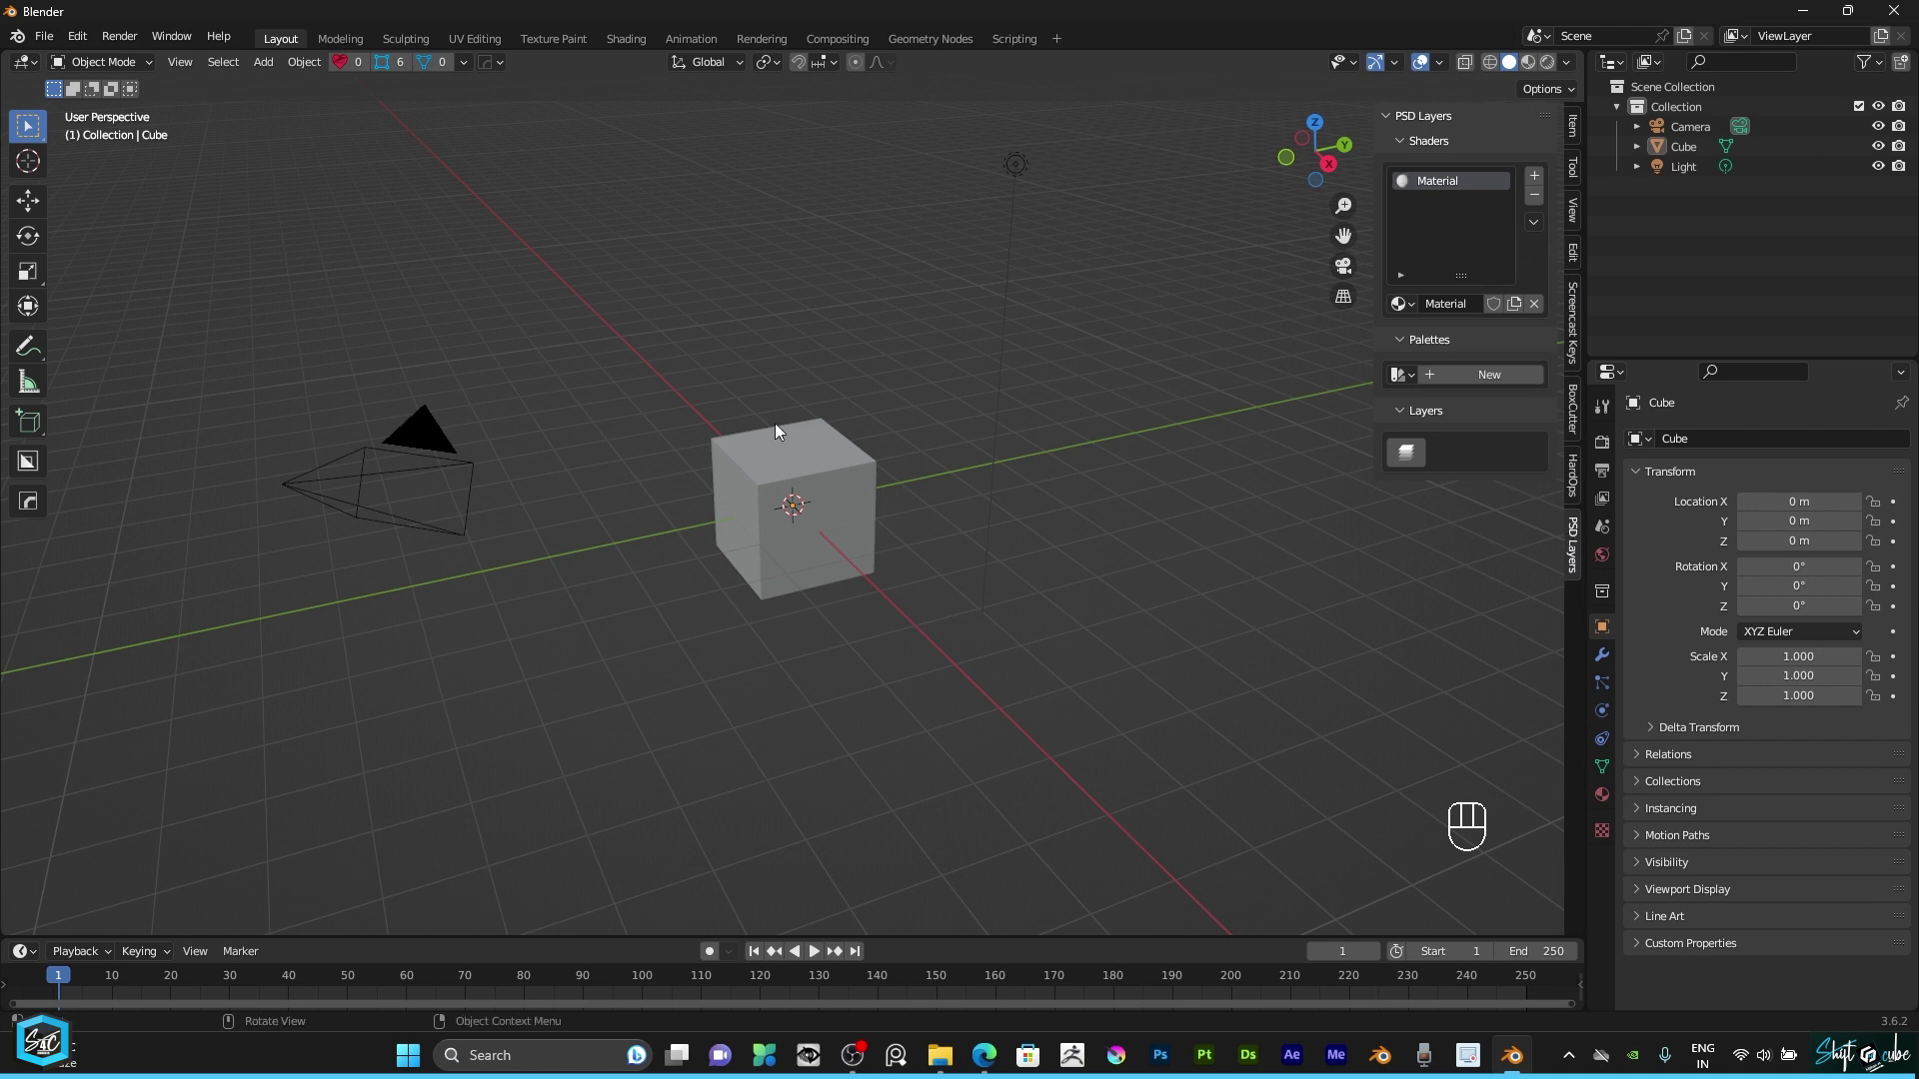
Delete the default cube and add a Monkey mesh in its place.
scroll(770, 441, "up", 3)
scroll(805, 430, "down", 5)
left_click(814, 441)
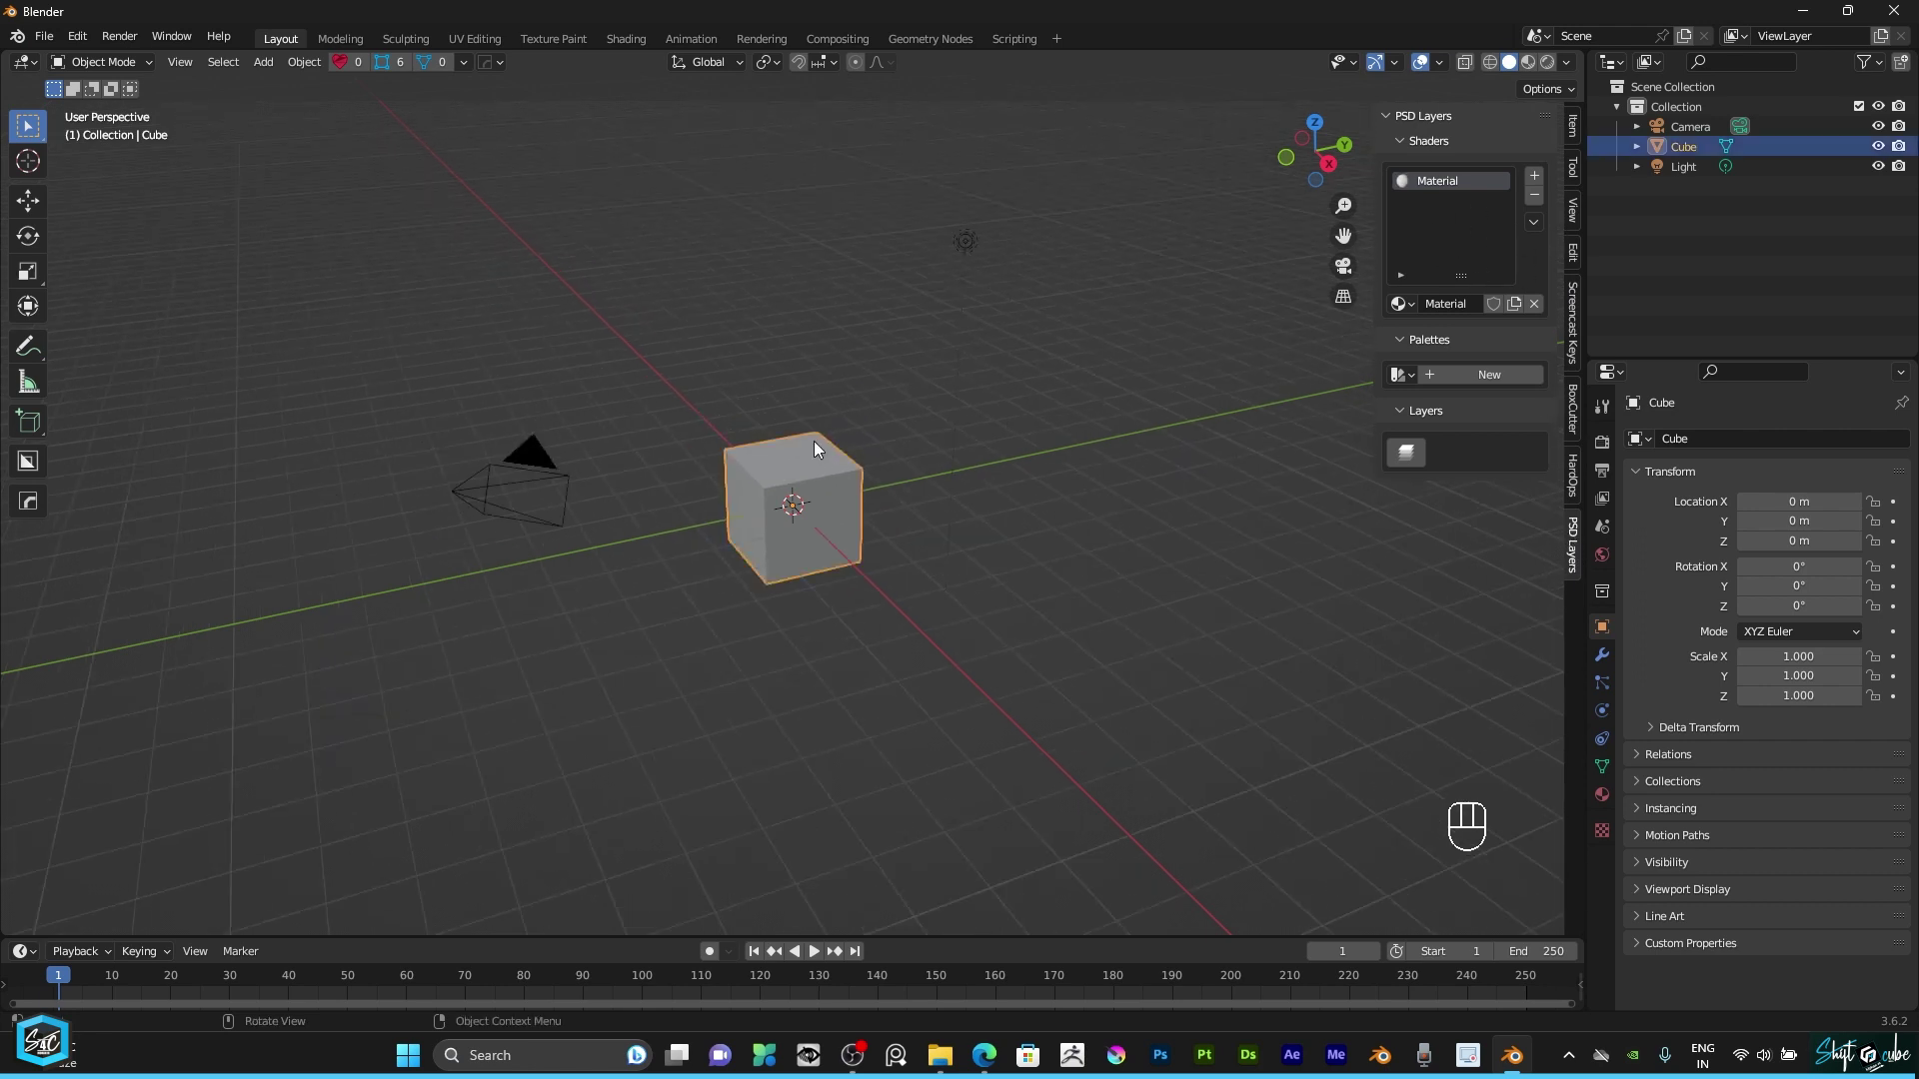
key("Delete")
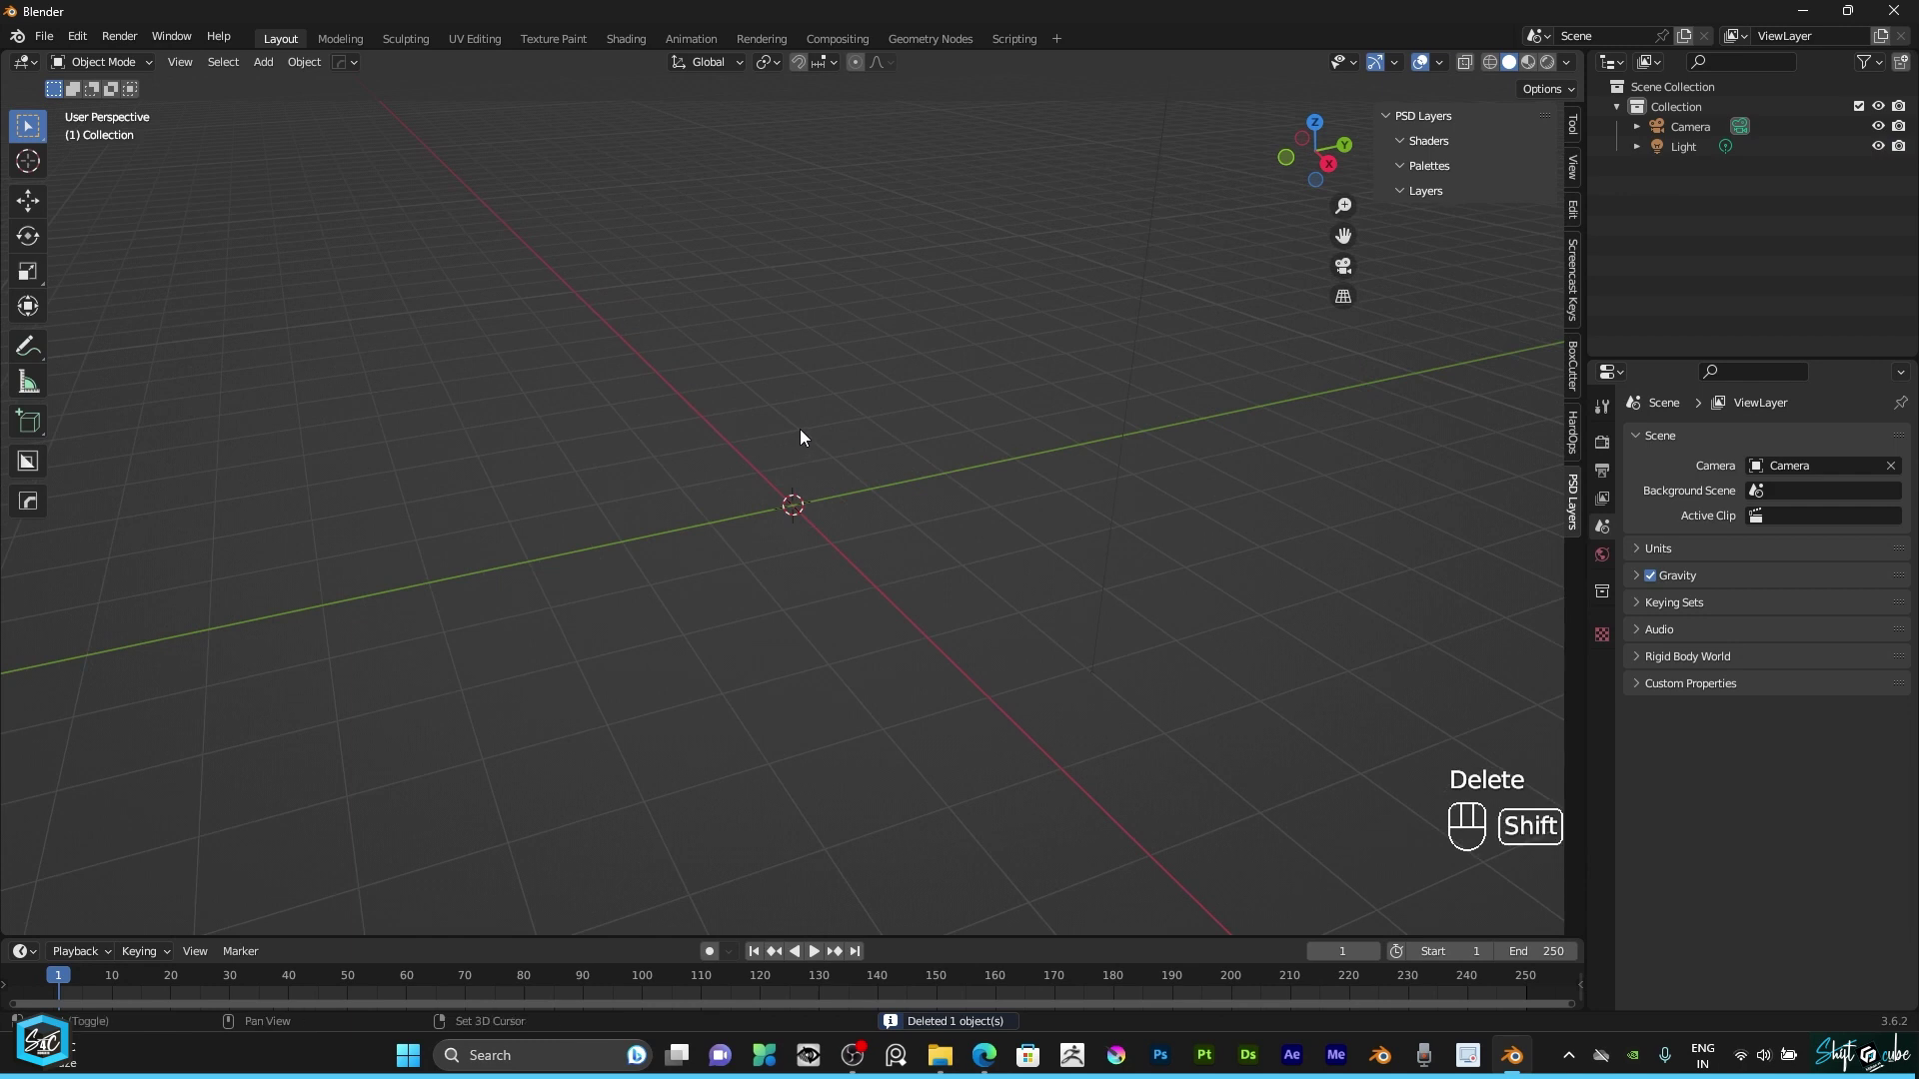
key("shift+a")
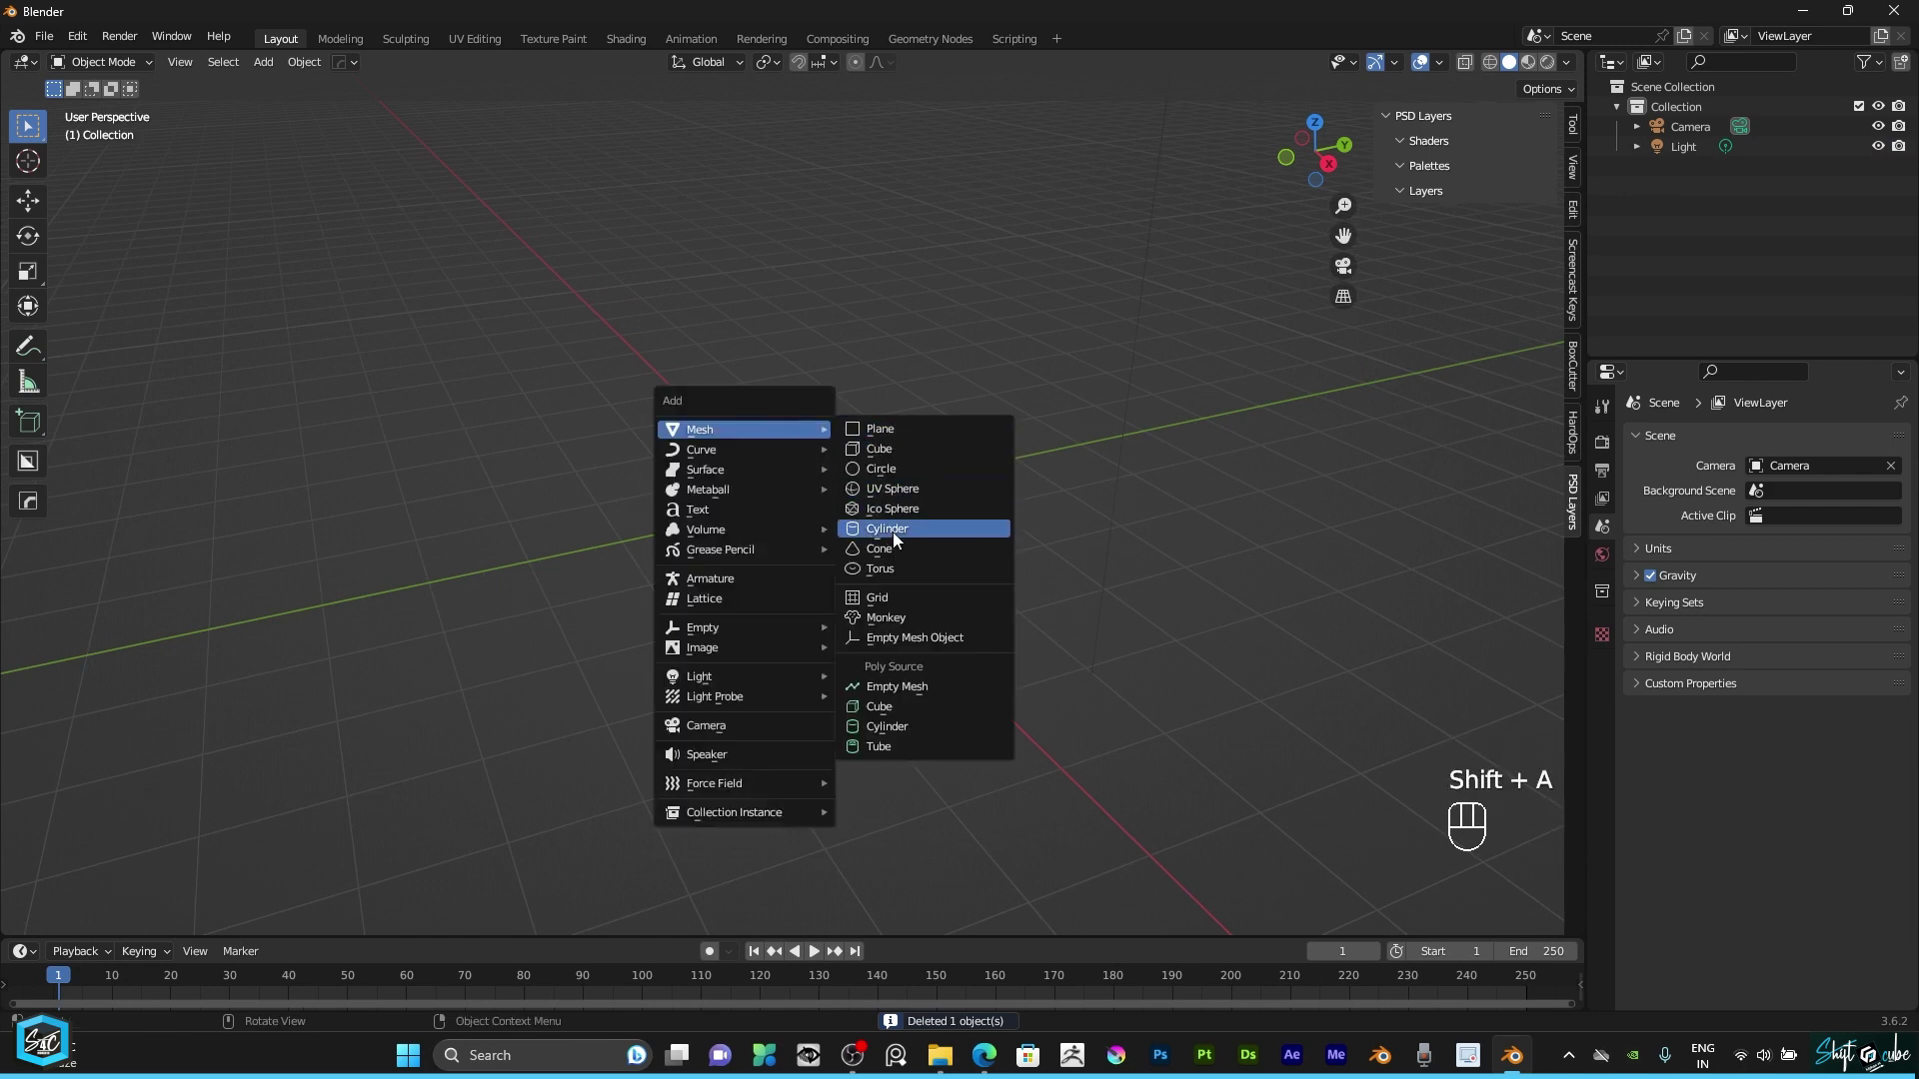
left_click(887, 616)
Add a Subdivision Surface modifier to the monkey and set its viewport level to 2.
left_click_drag(1311, 152, 1432, 155)
scroll(801, 424, "up", 3)
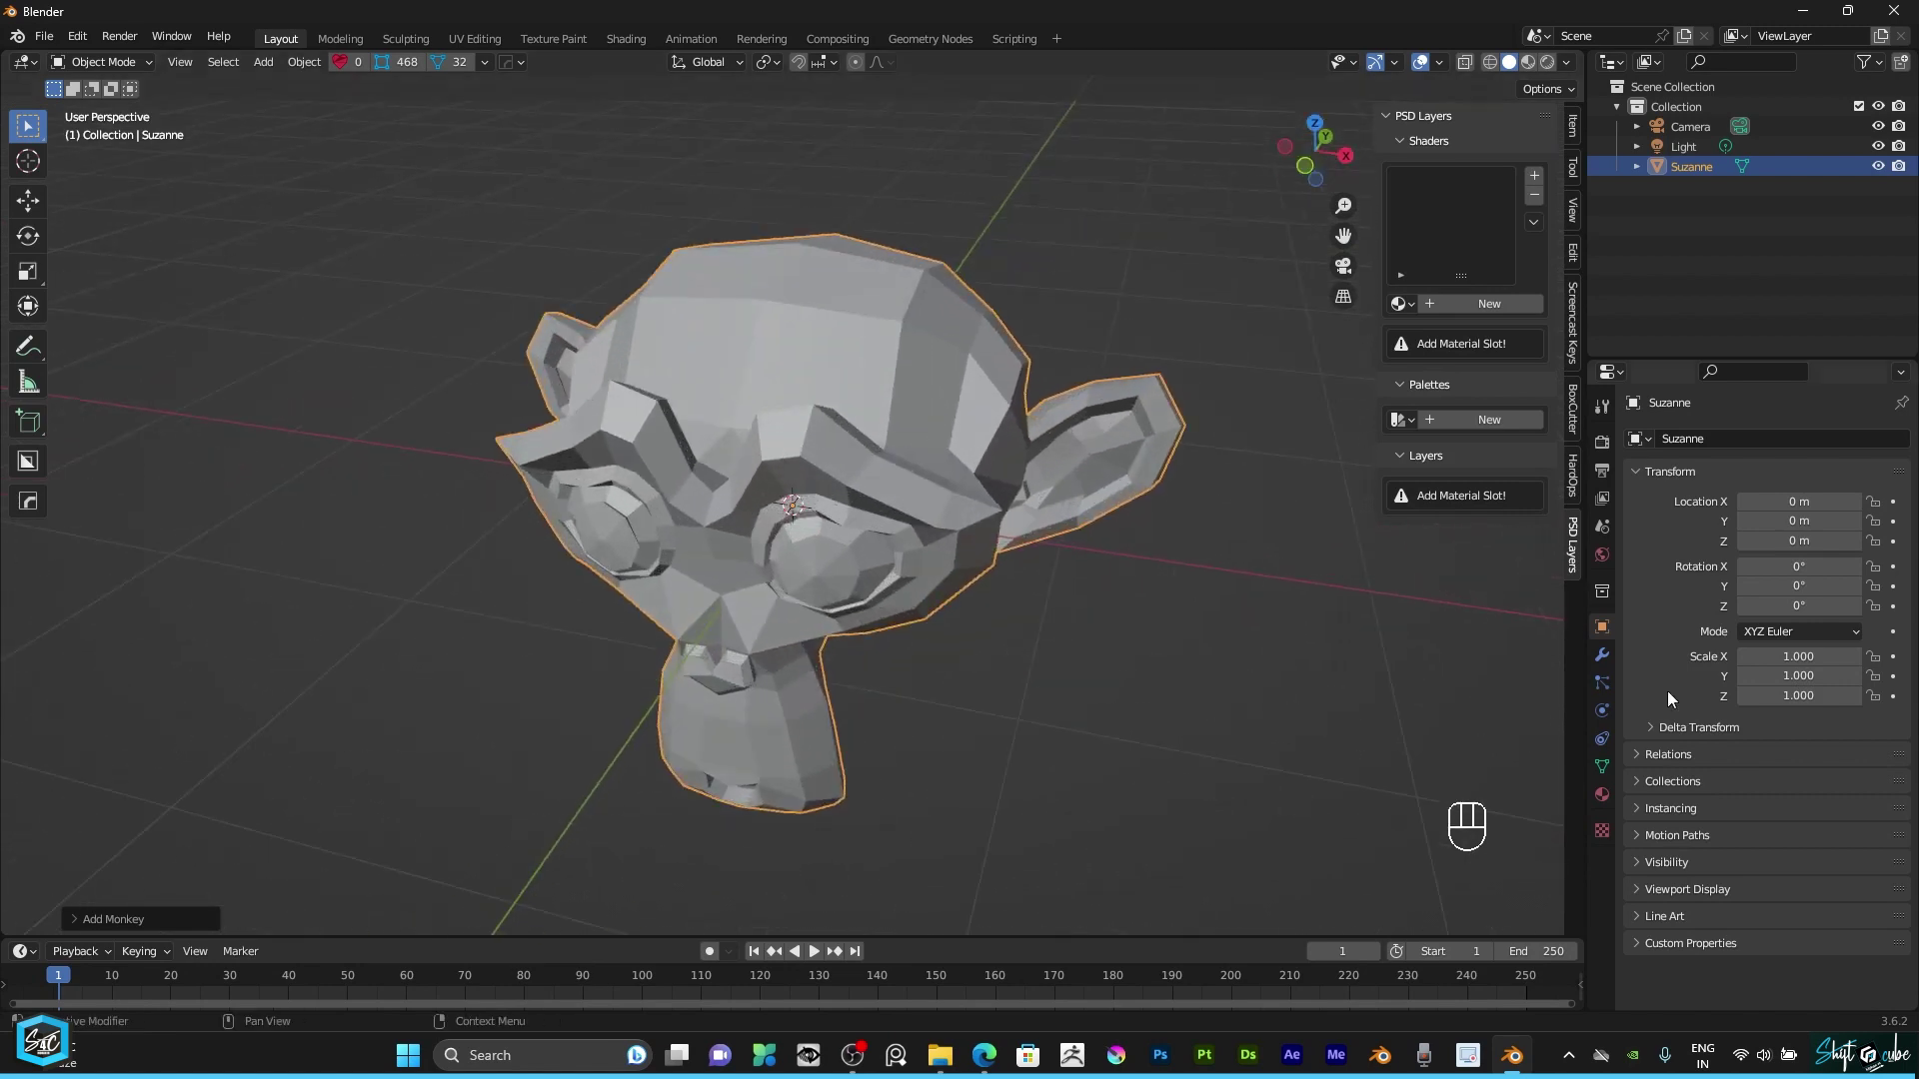
left_click(1602, 654)
left_click(1667, 438)
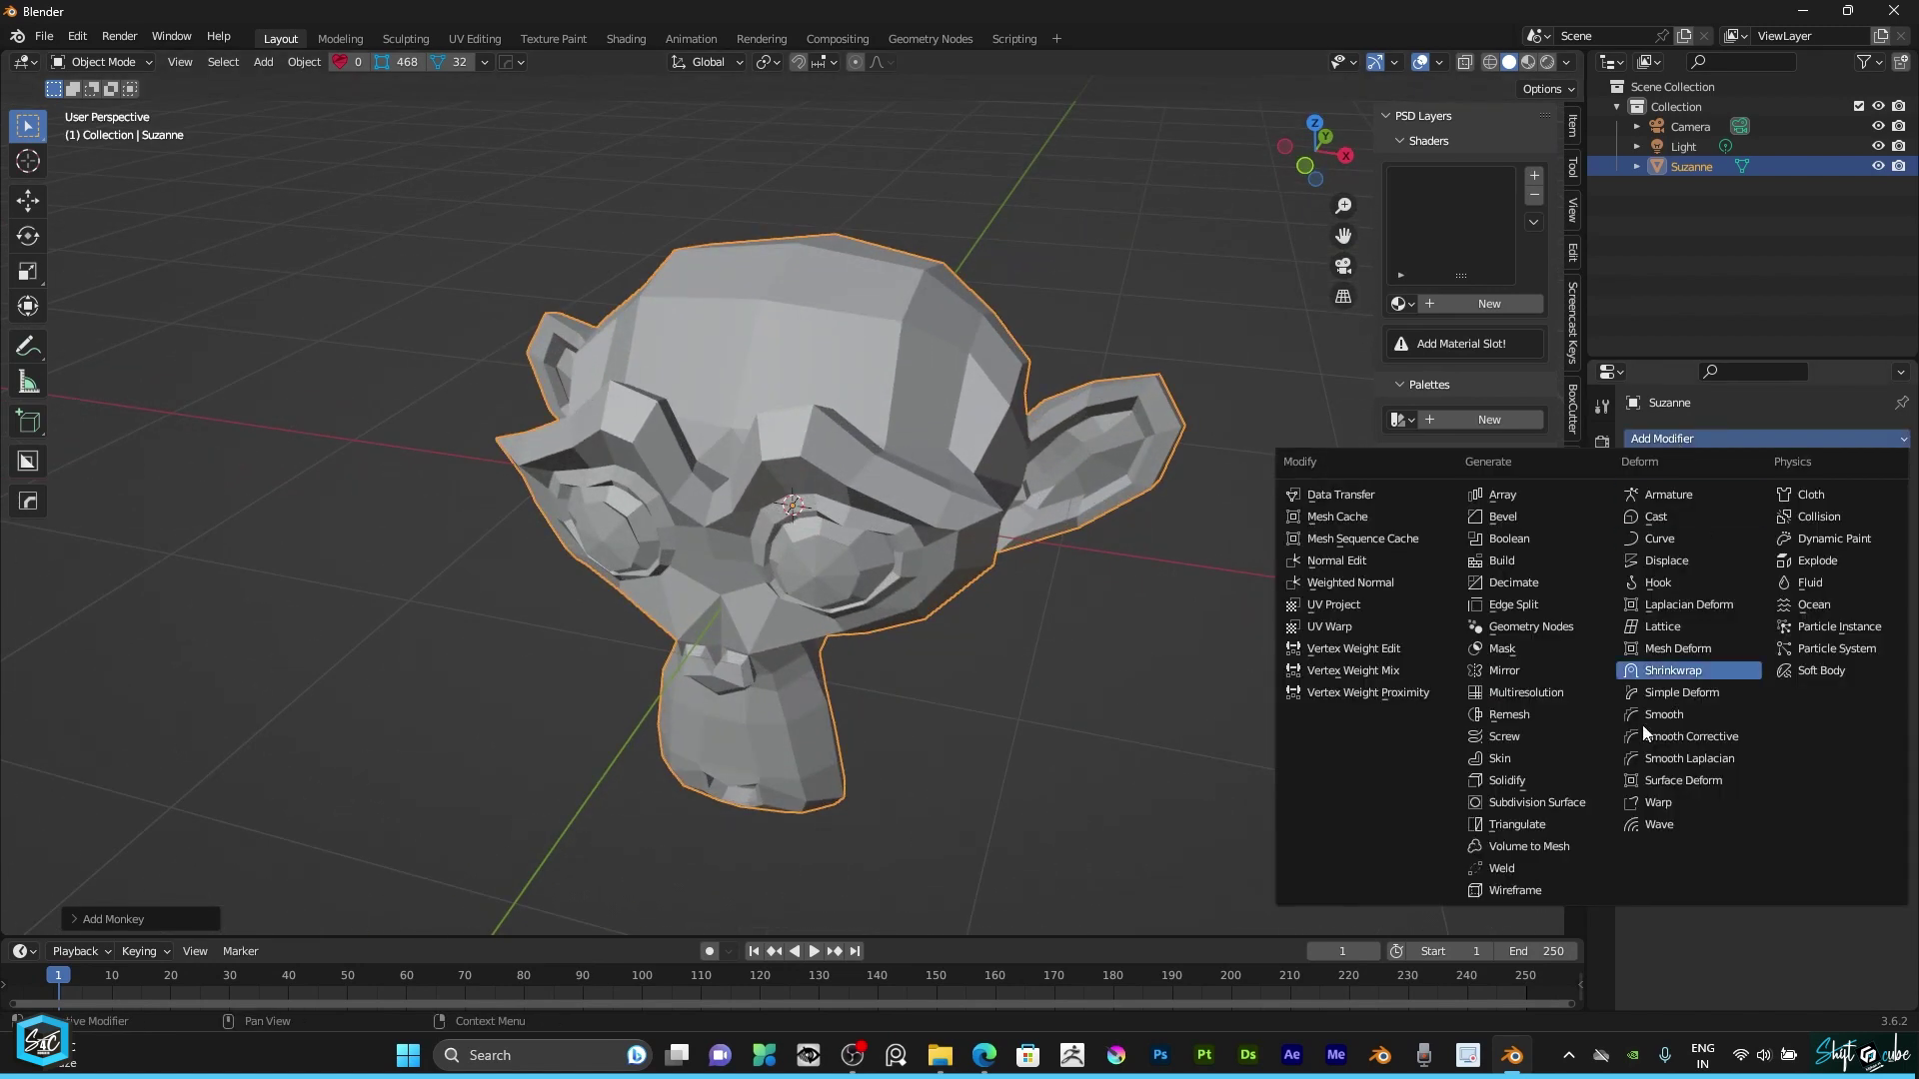
left_click(1529, 802)
left_click(1864, 527)
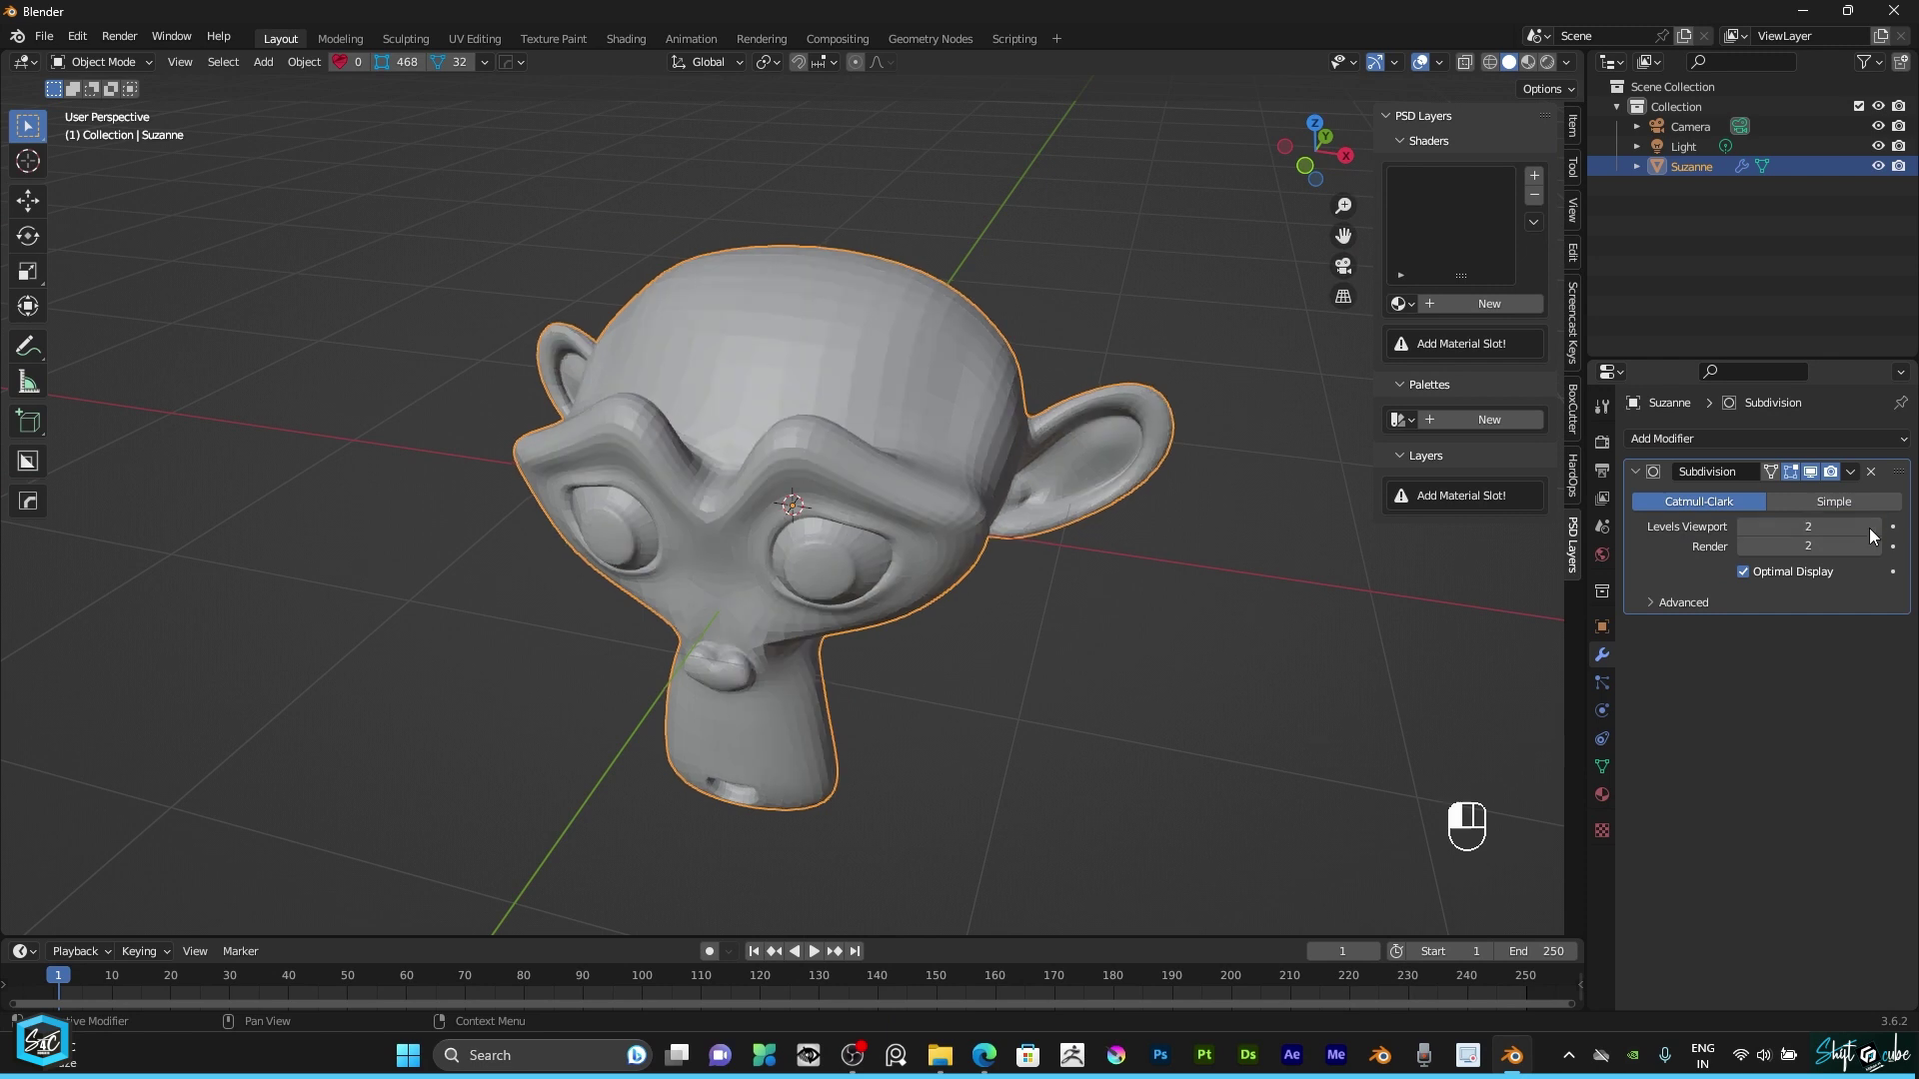
Apply Shade Smooth to the monkey head.
right_click(913, 391)
left_click(911, 392)
right_click(868, 364)
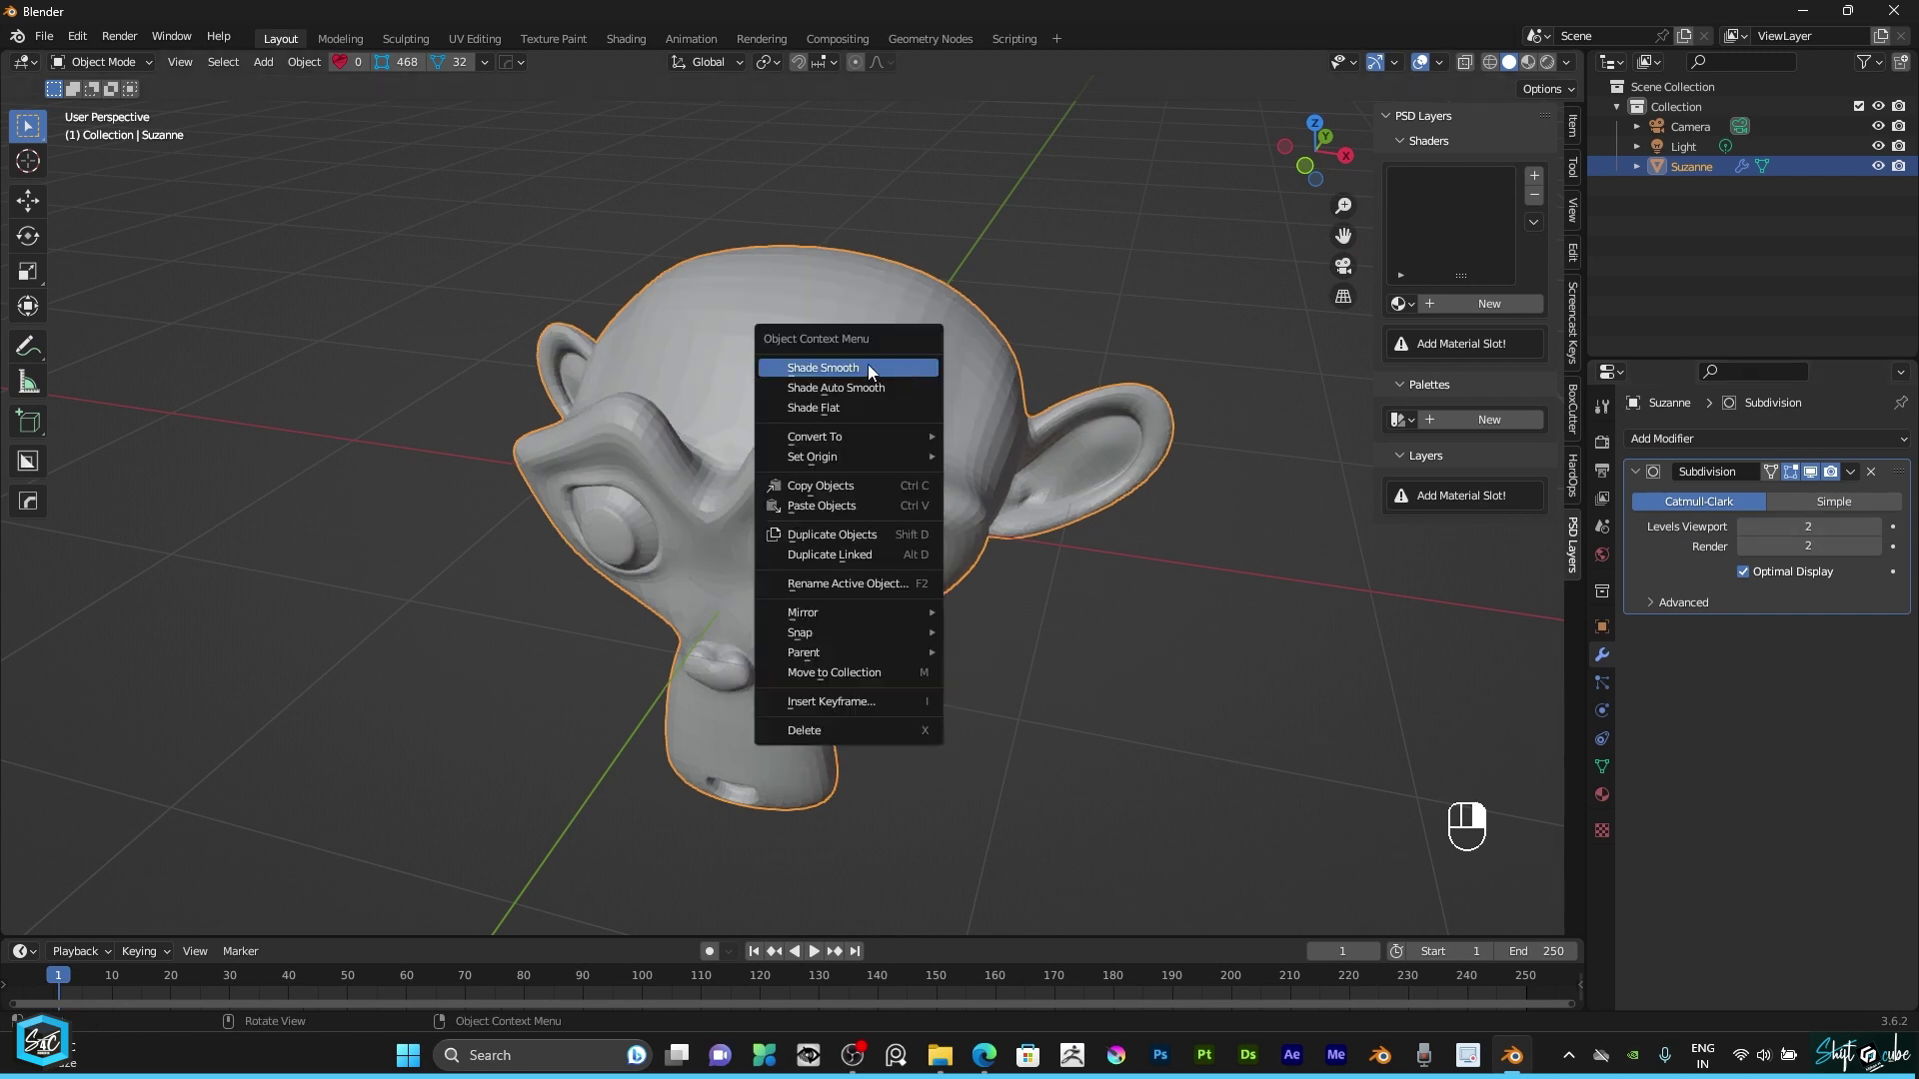
left_click(867, 364)
Add a shader slot with a new material to the monkey and rename the material paint1.
mouse_move(1315, 150)
left_mouse_down()
mouse_move(1210, 170)
mouse_move(1379, 186)
mouse_move(1323, 180)
left_mouse_up()
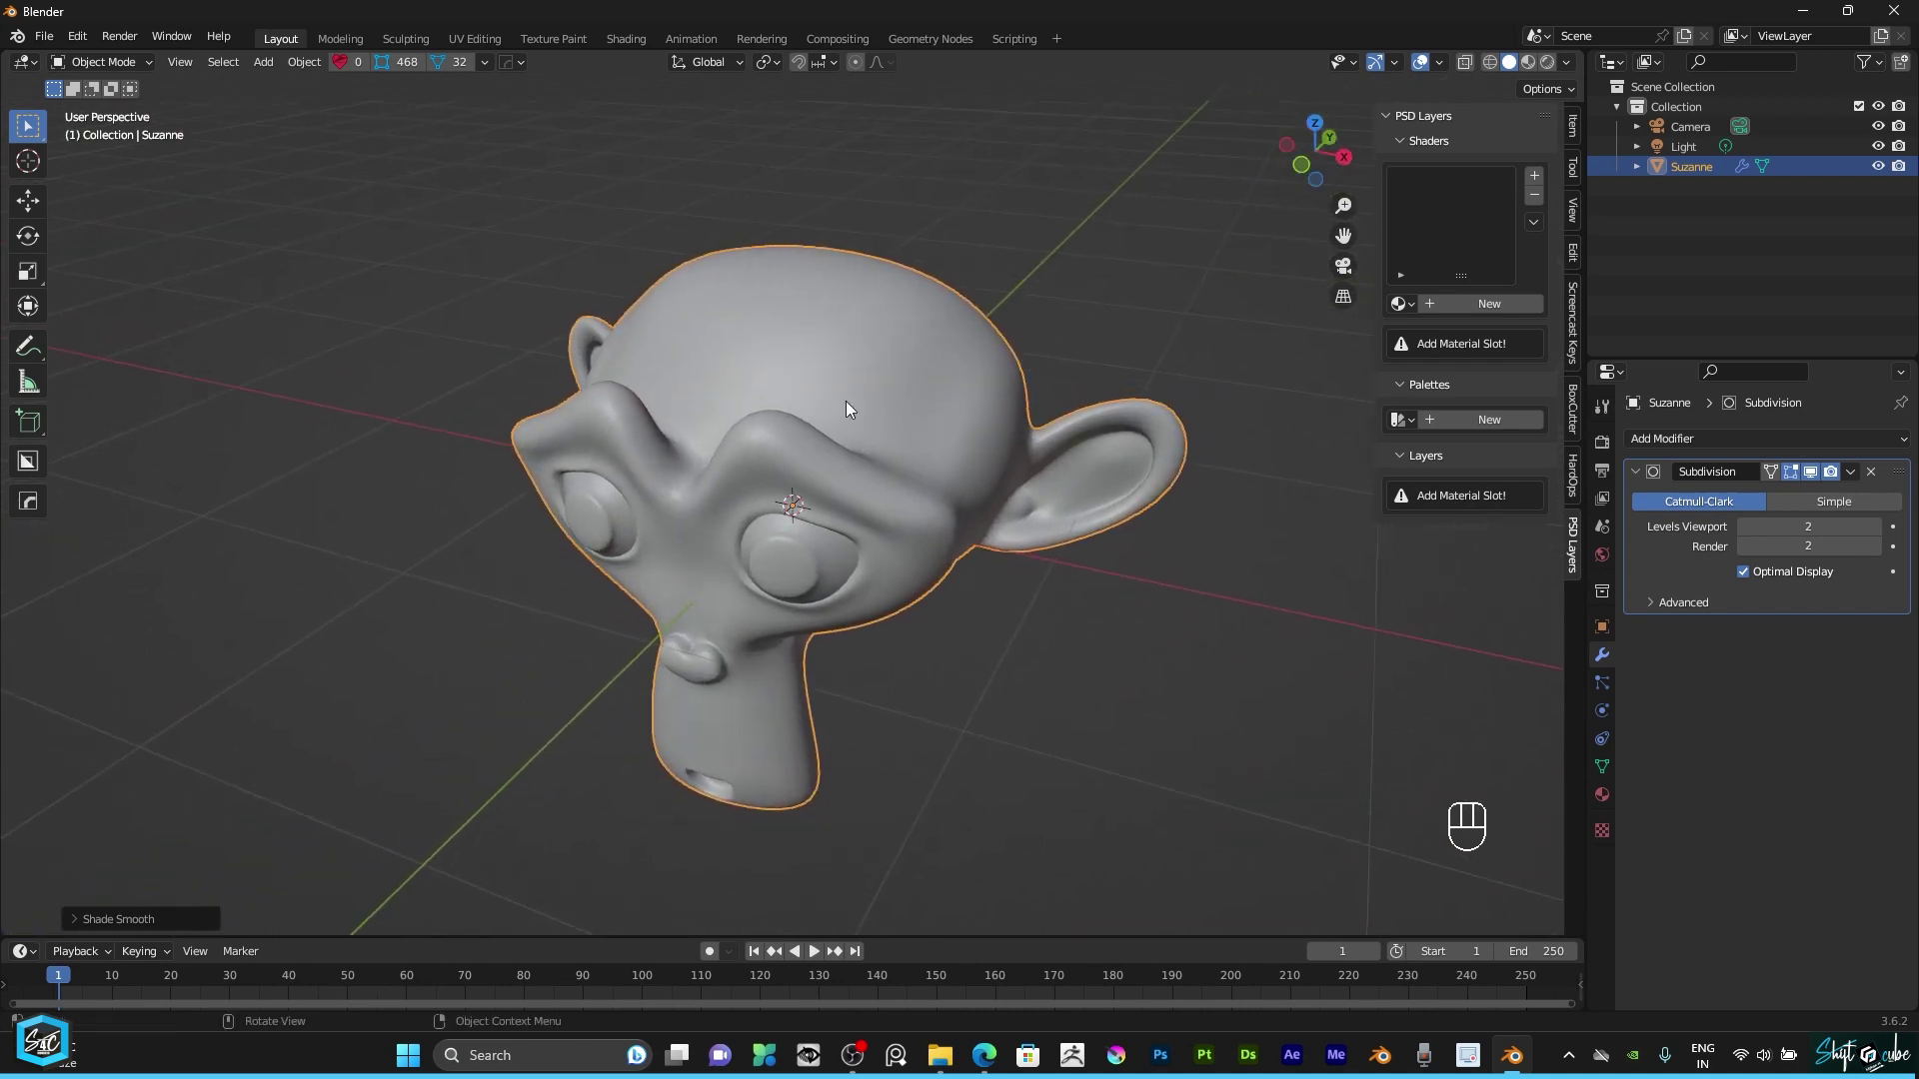
left_click(1401, 141)
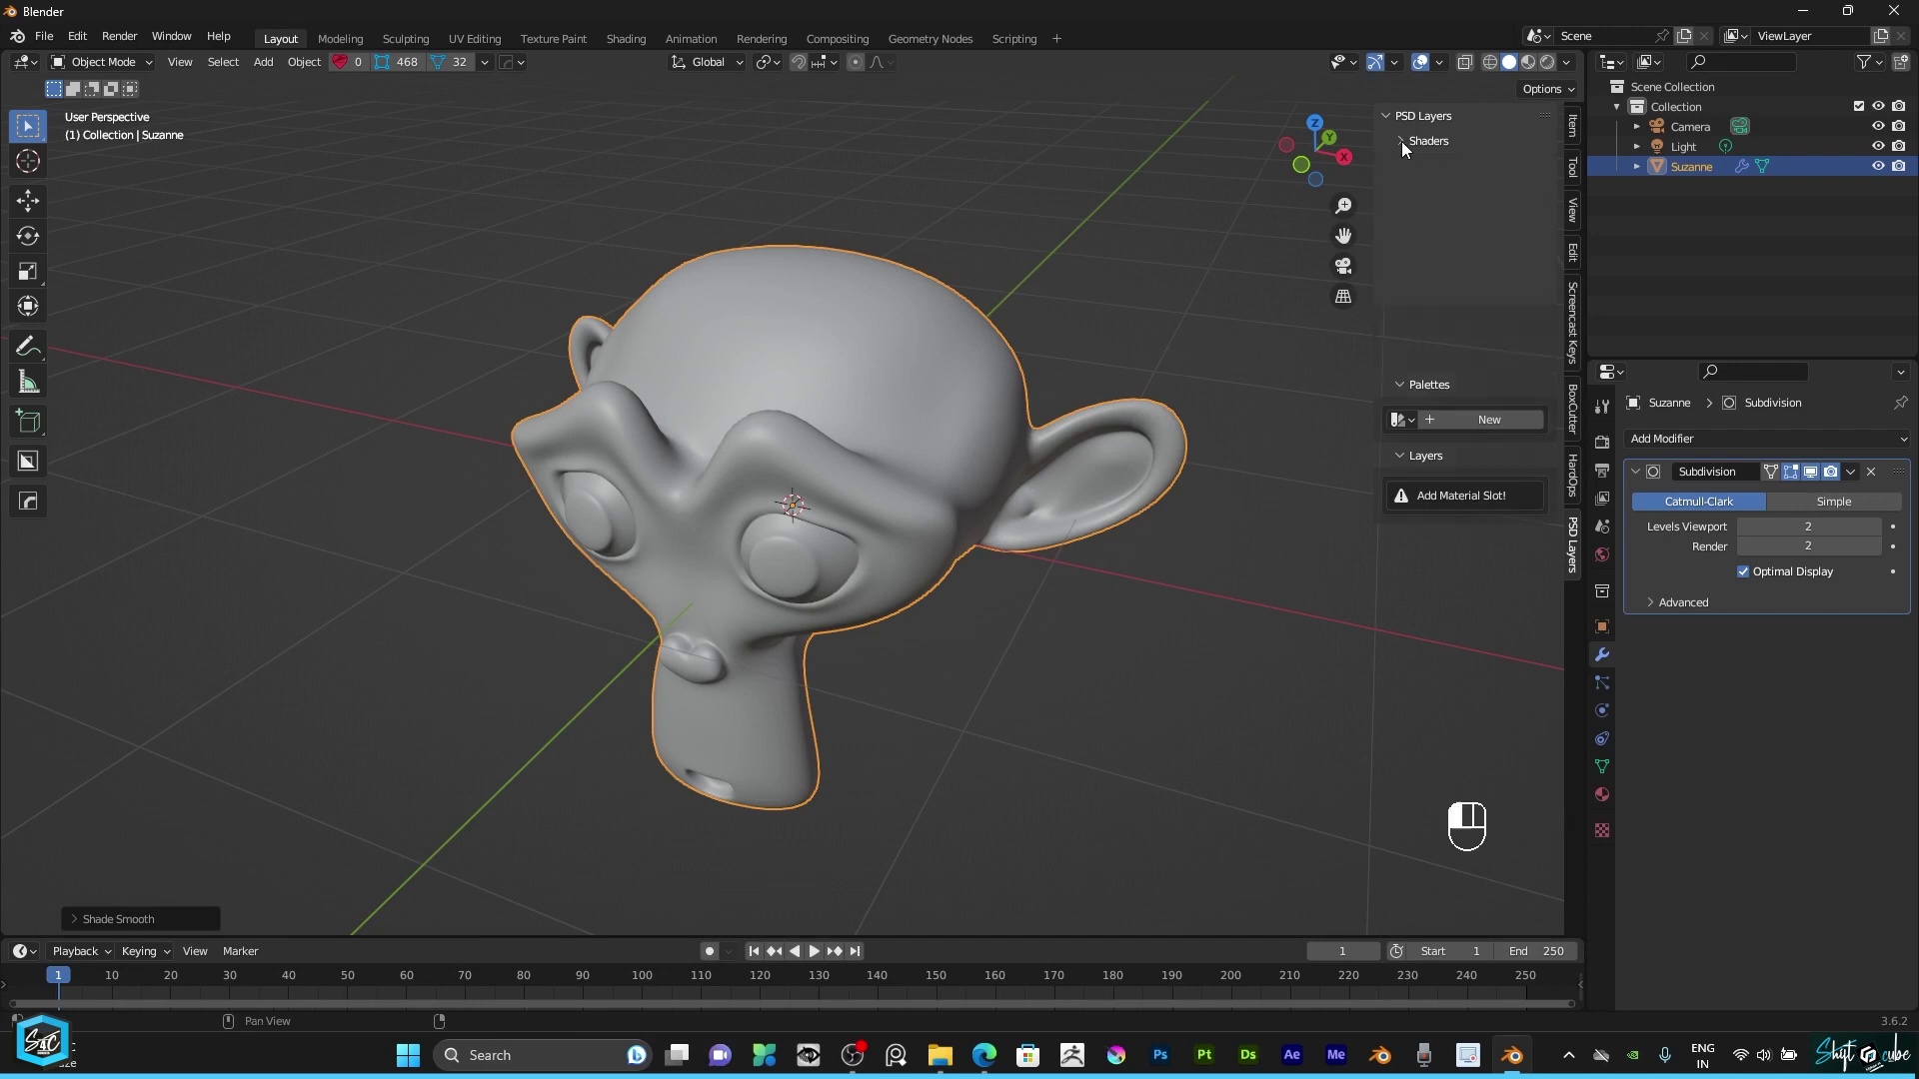
left_click(1401, 141)
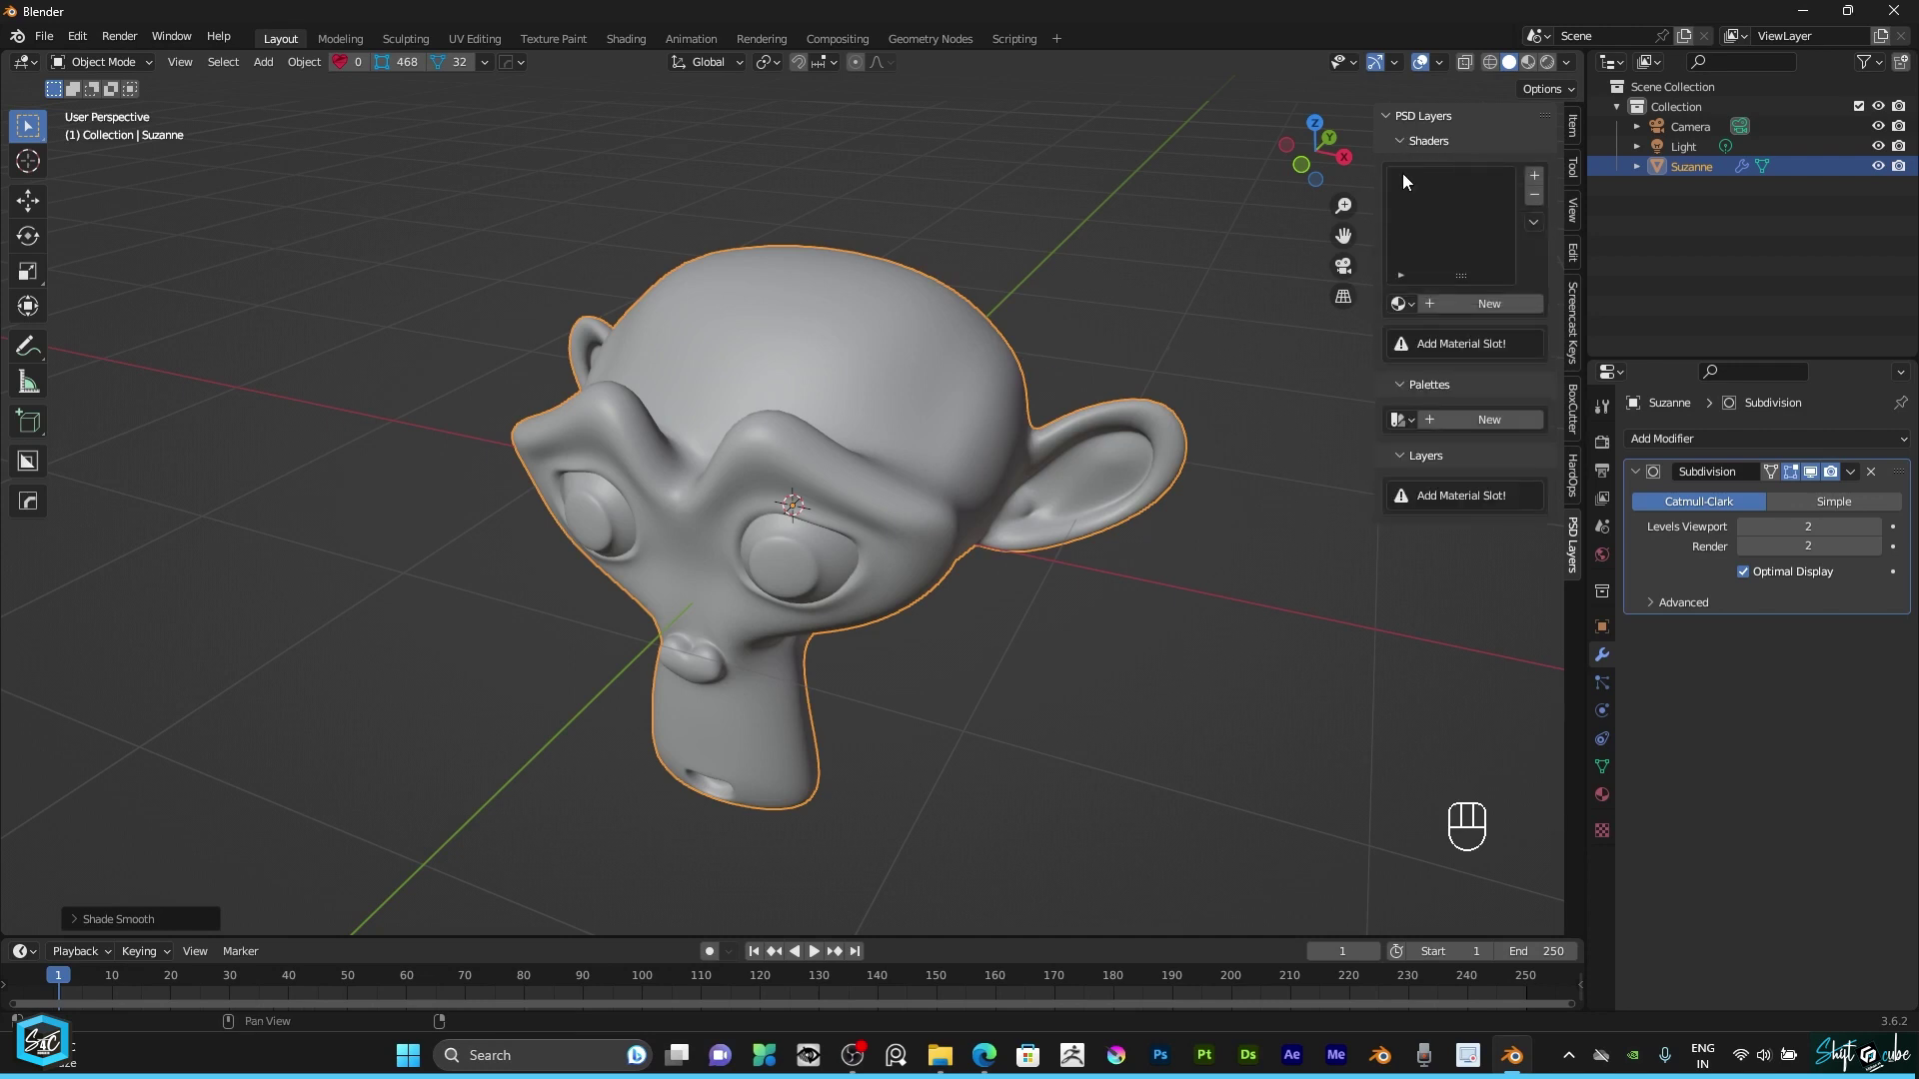
left_click(1532, 178)
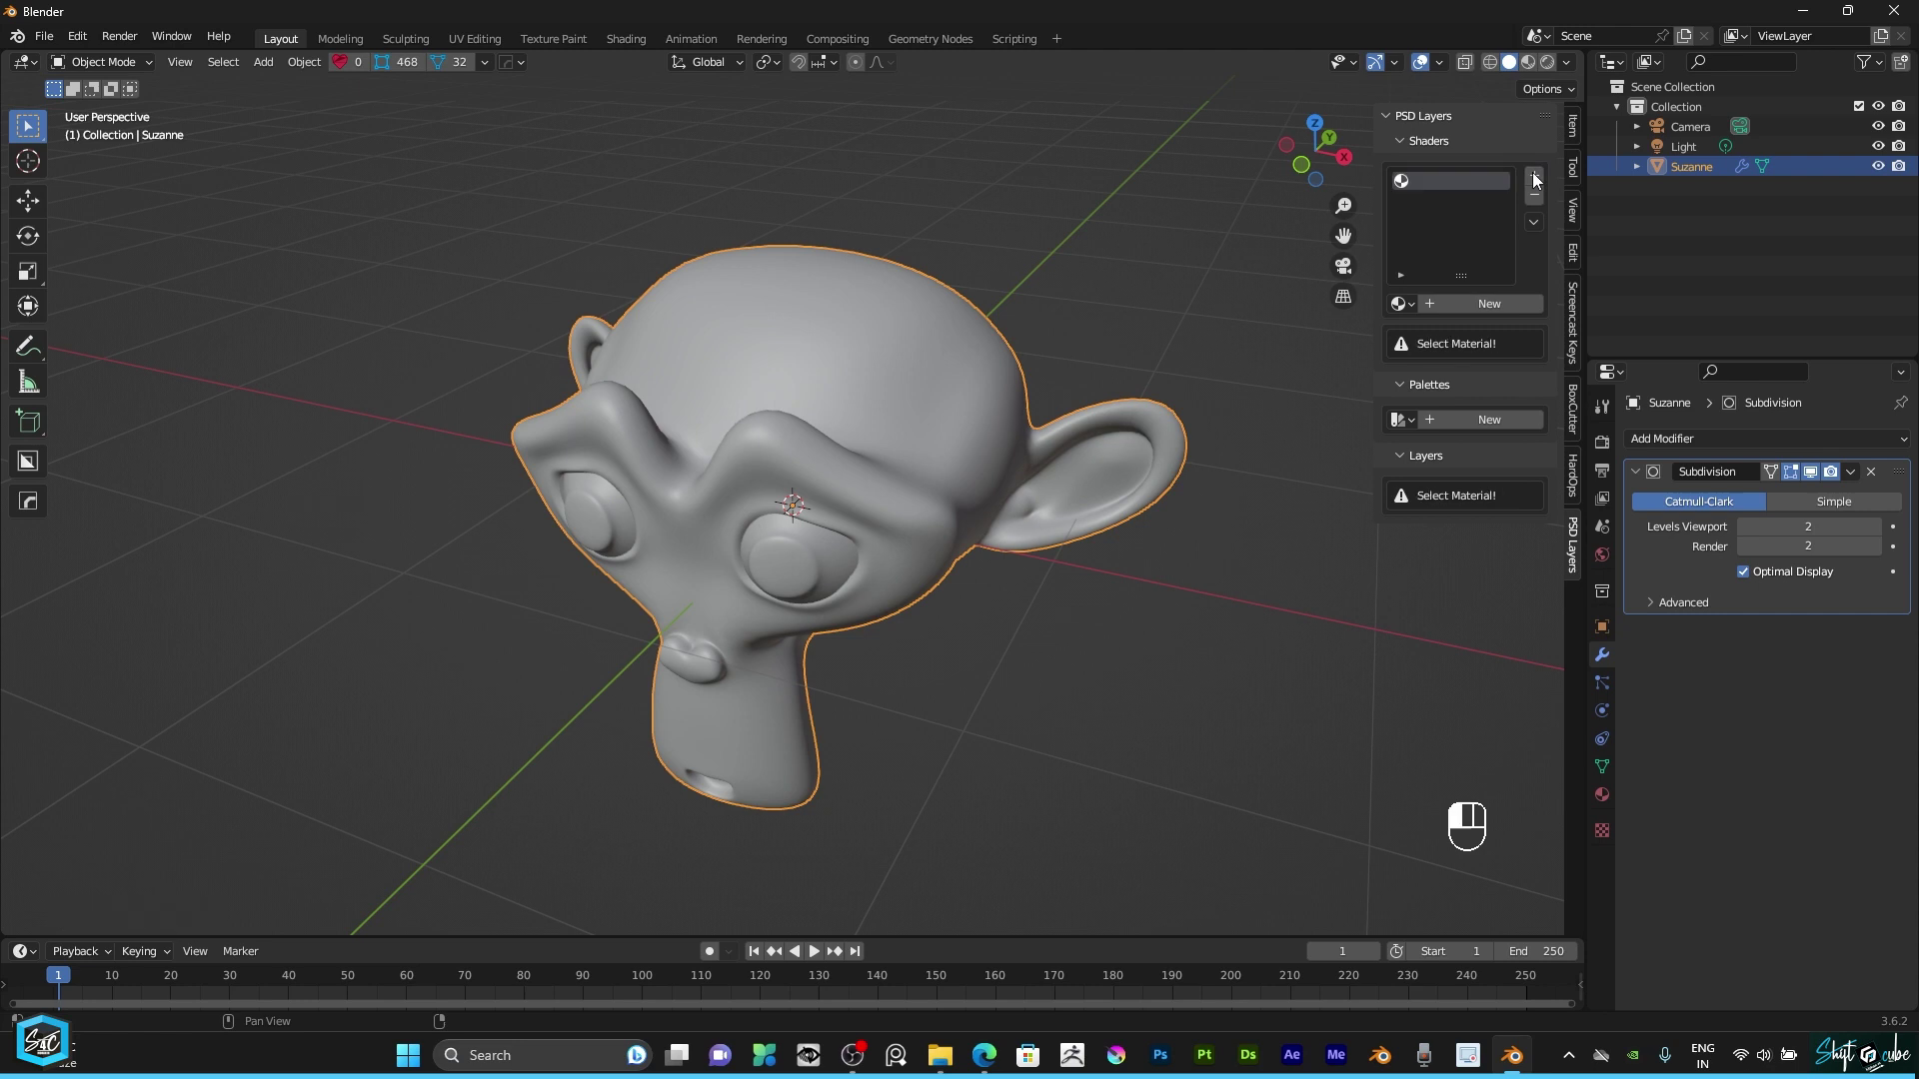
left_click(1478, 304)
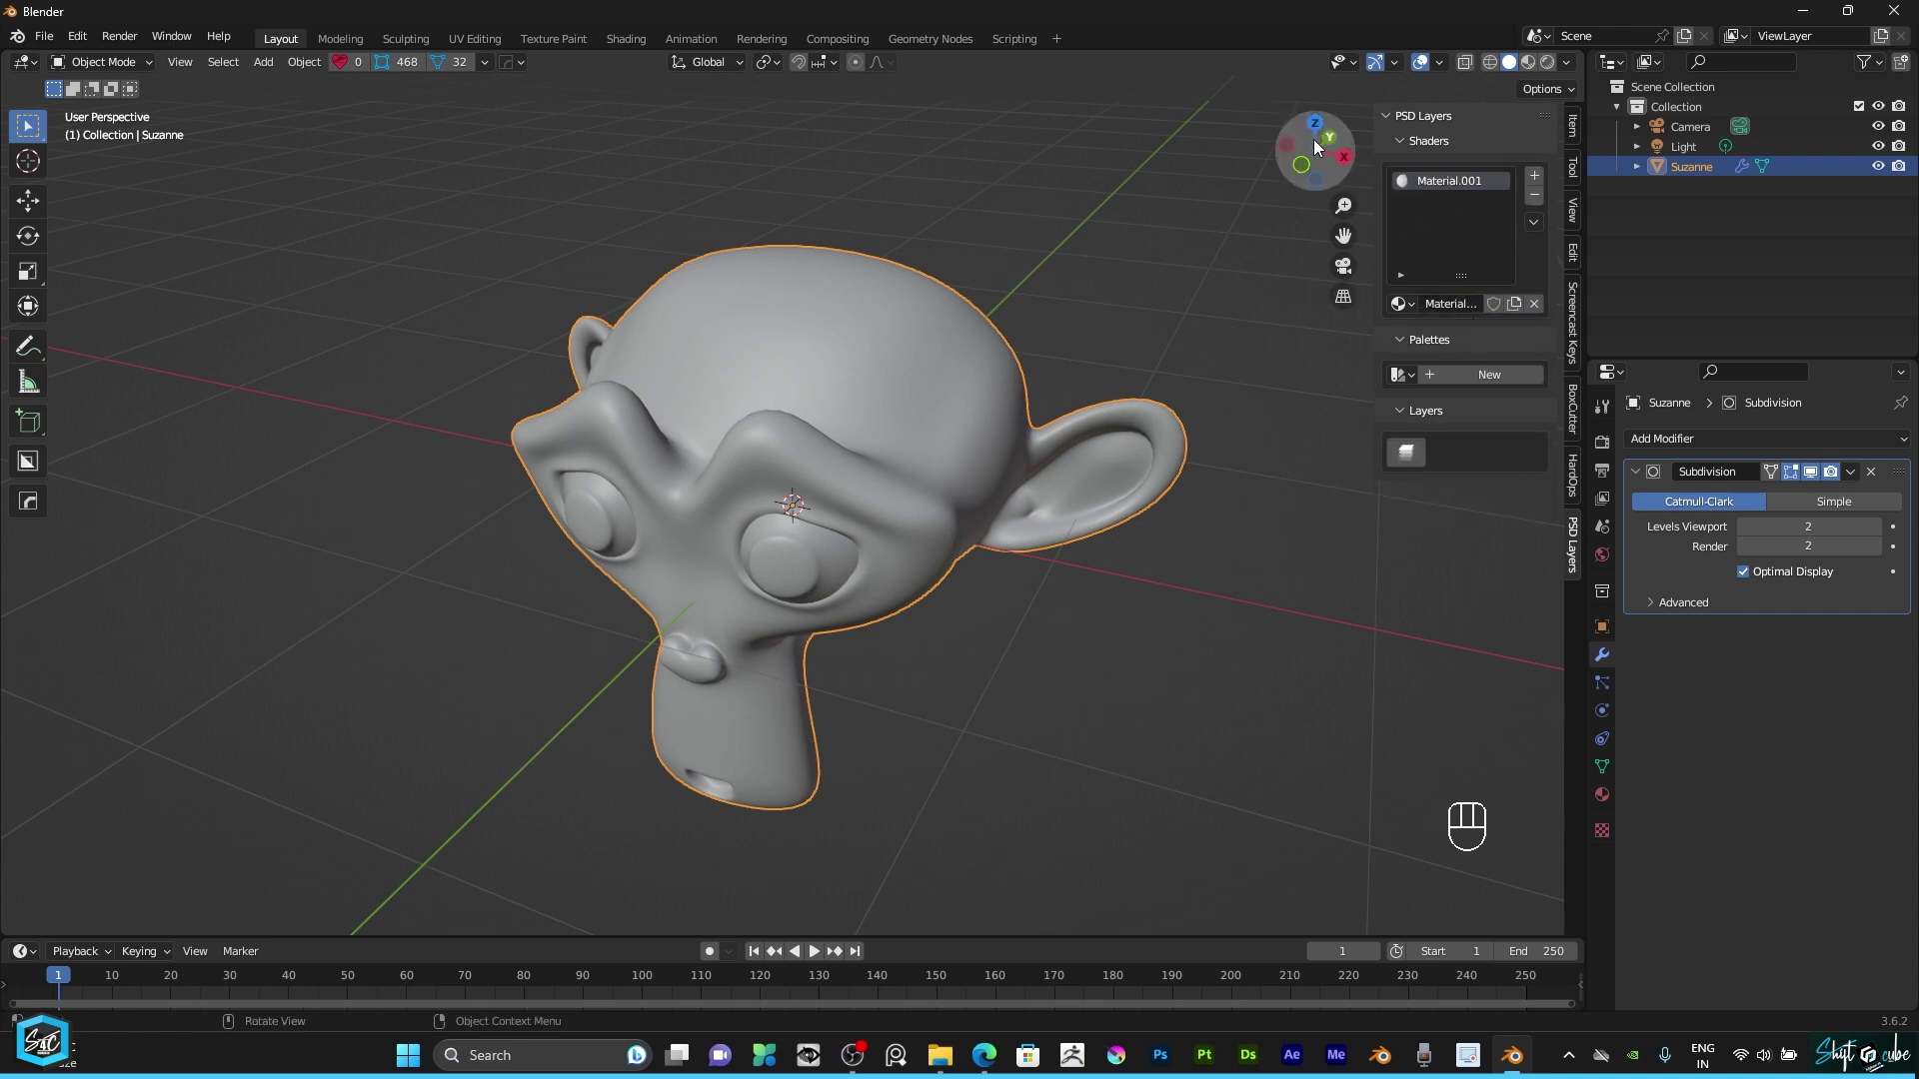
left_click_drag(1322, 148, 1430, 184)
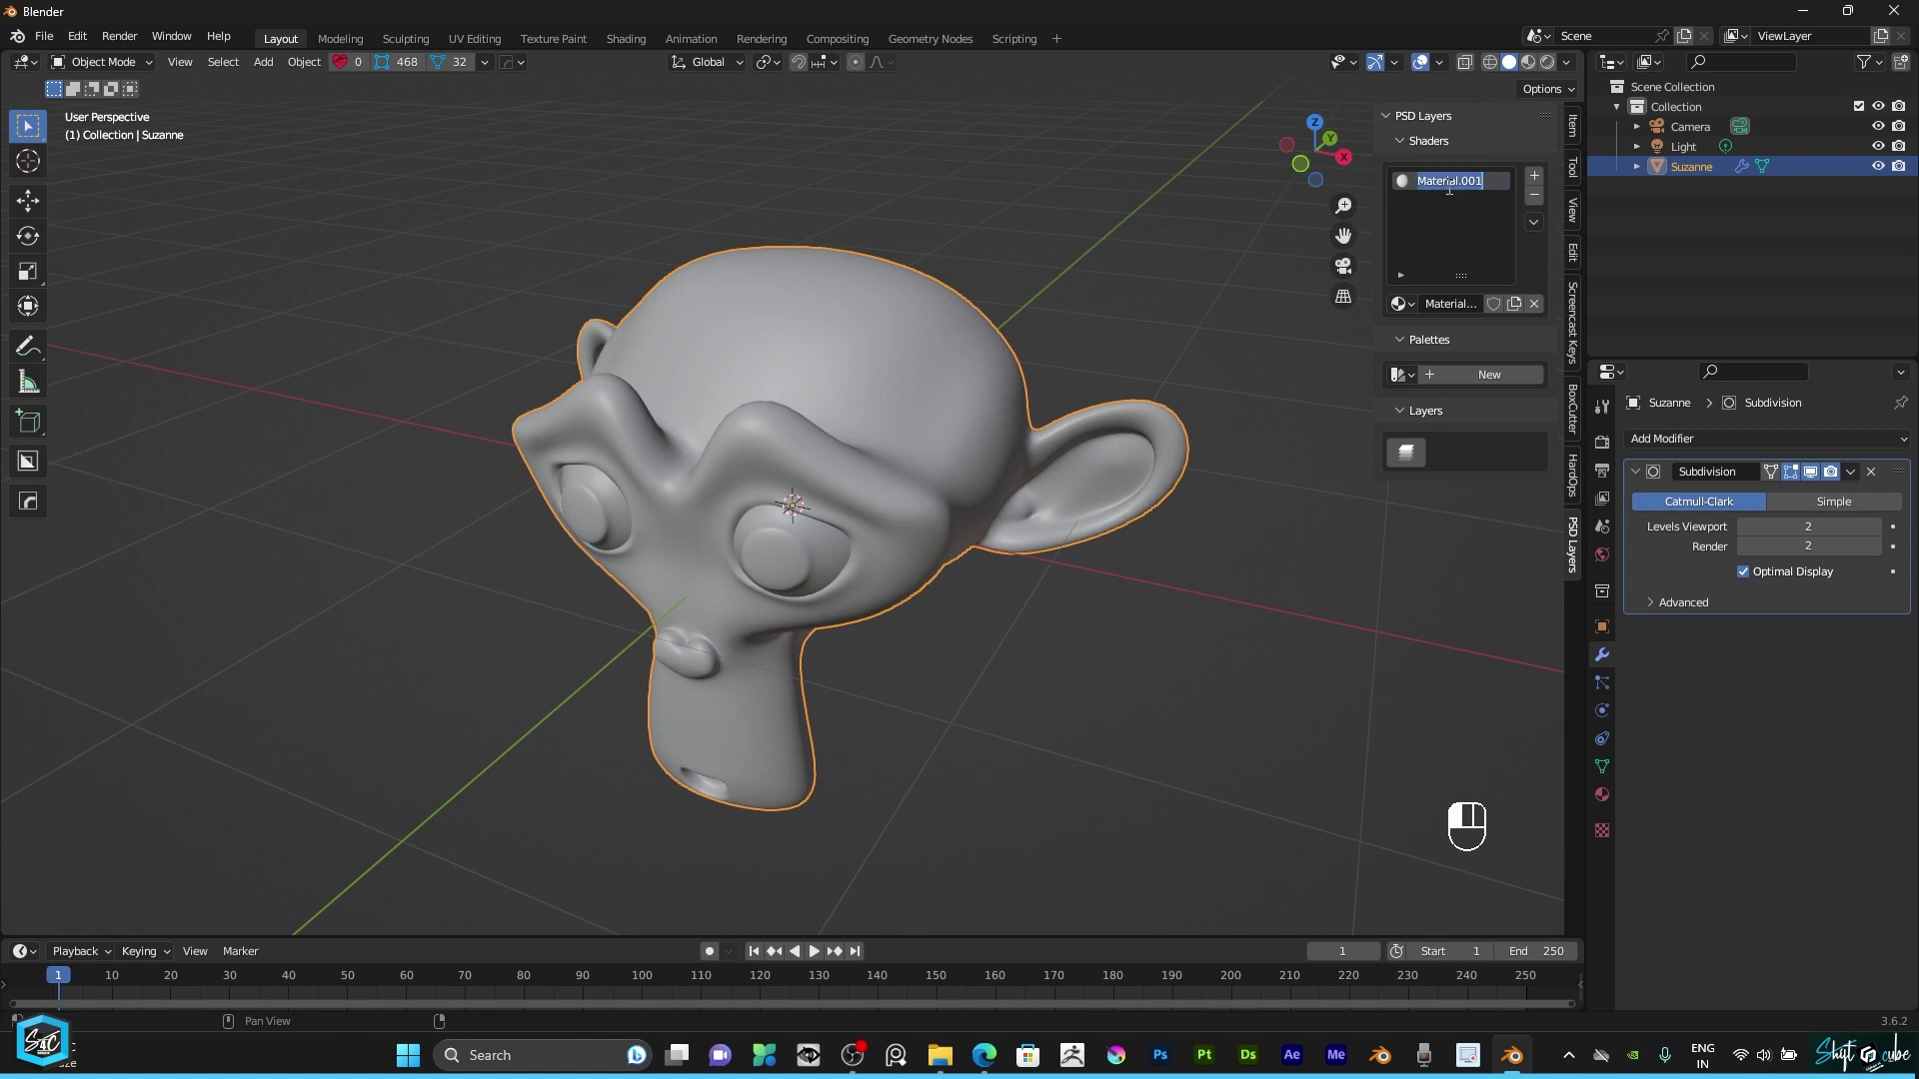
type("P")
key("Return")
Add a new PSD layer named layer1 to the paint1 material.
left_click(1401, 410)
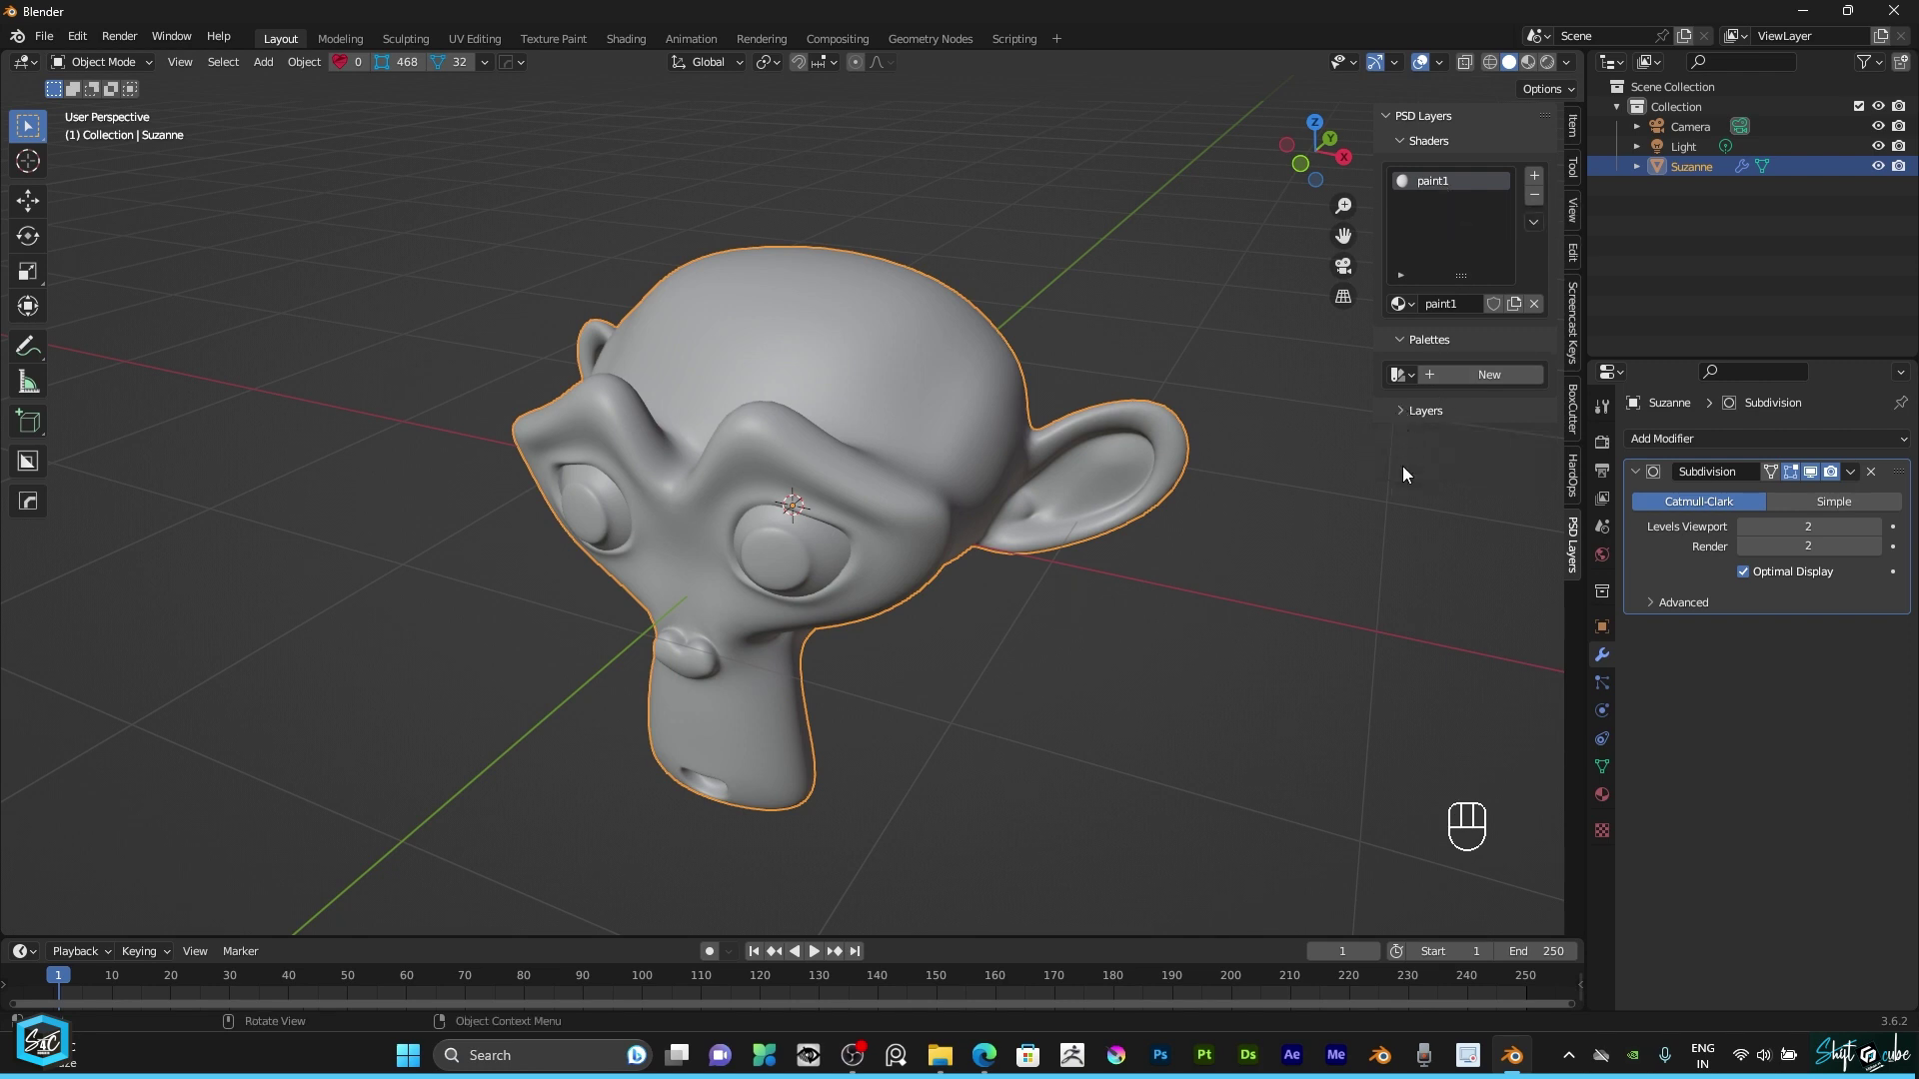
left_click(1400, 411)
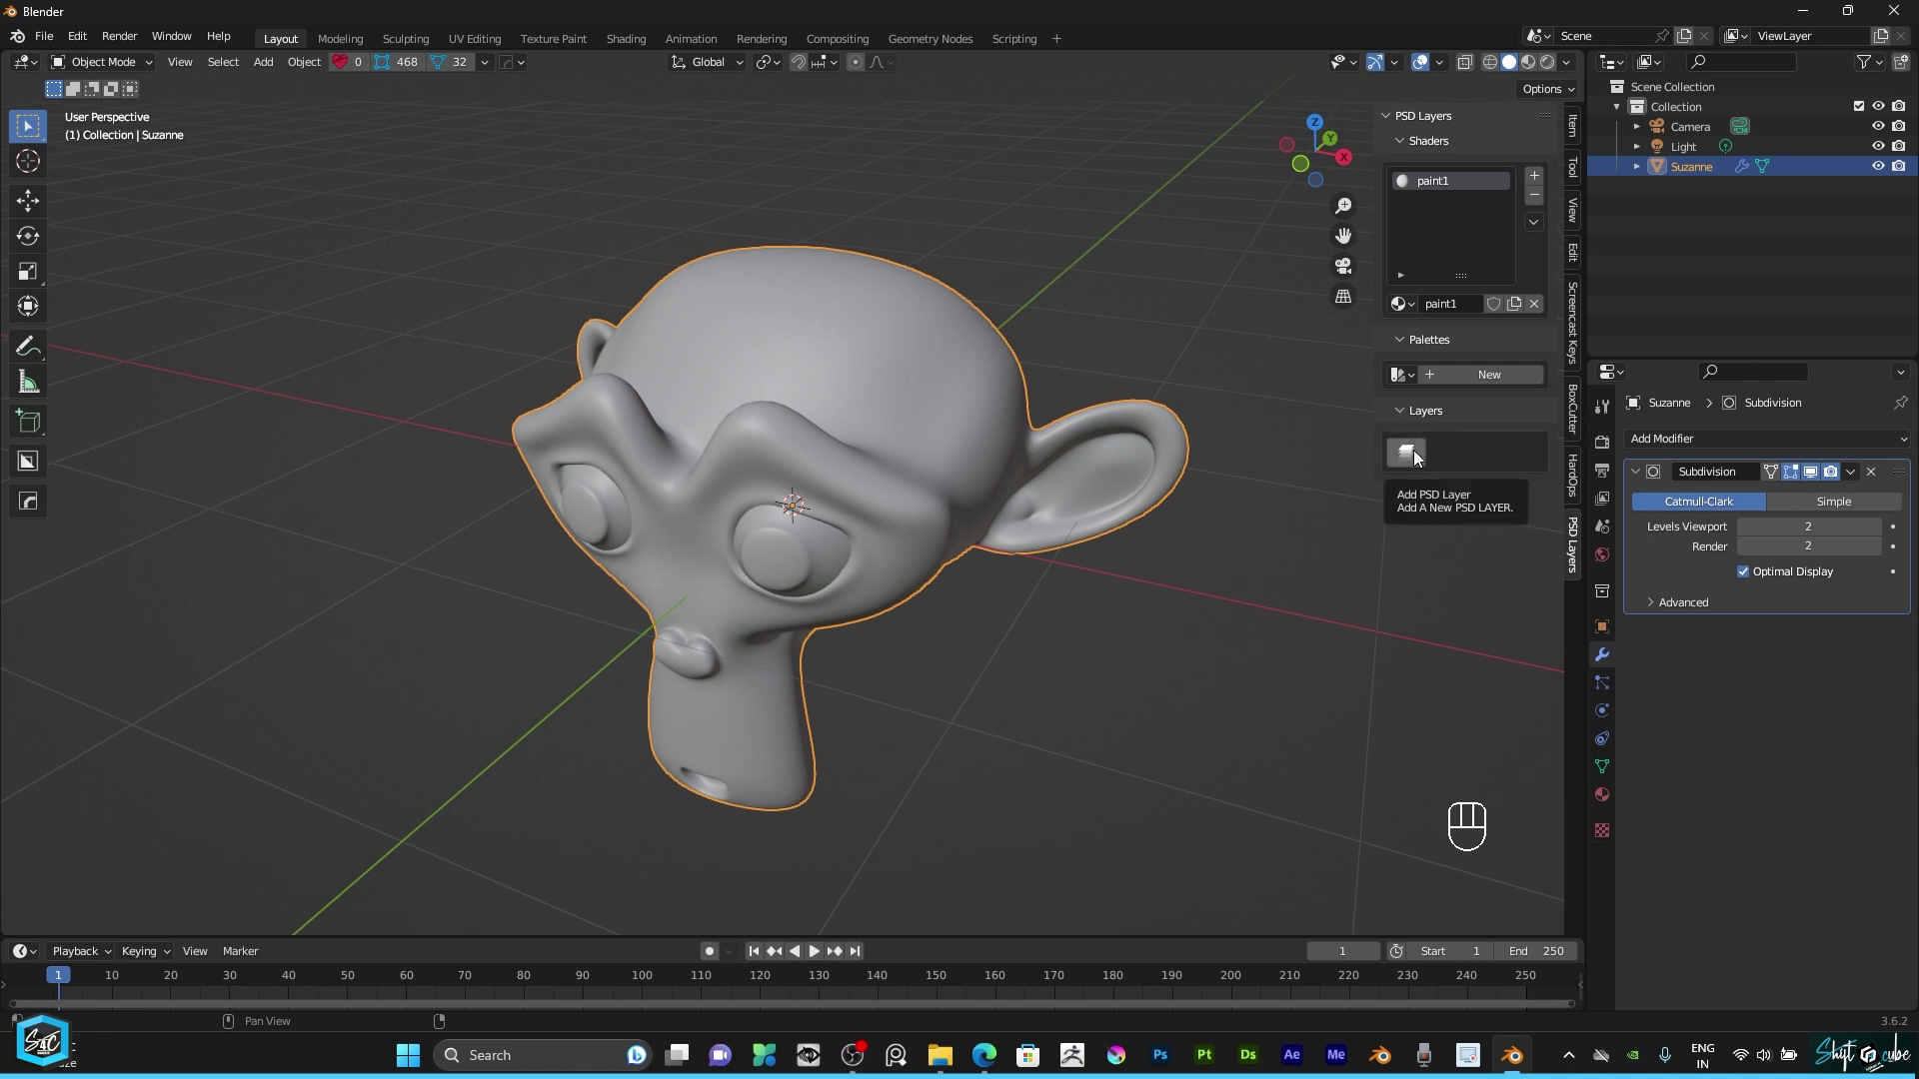
left_click(1408, 454)
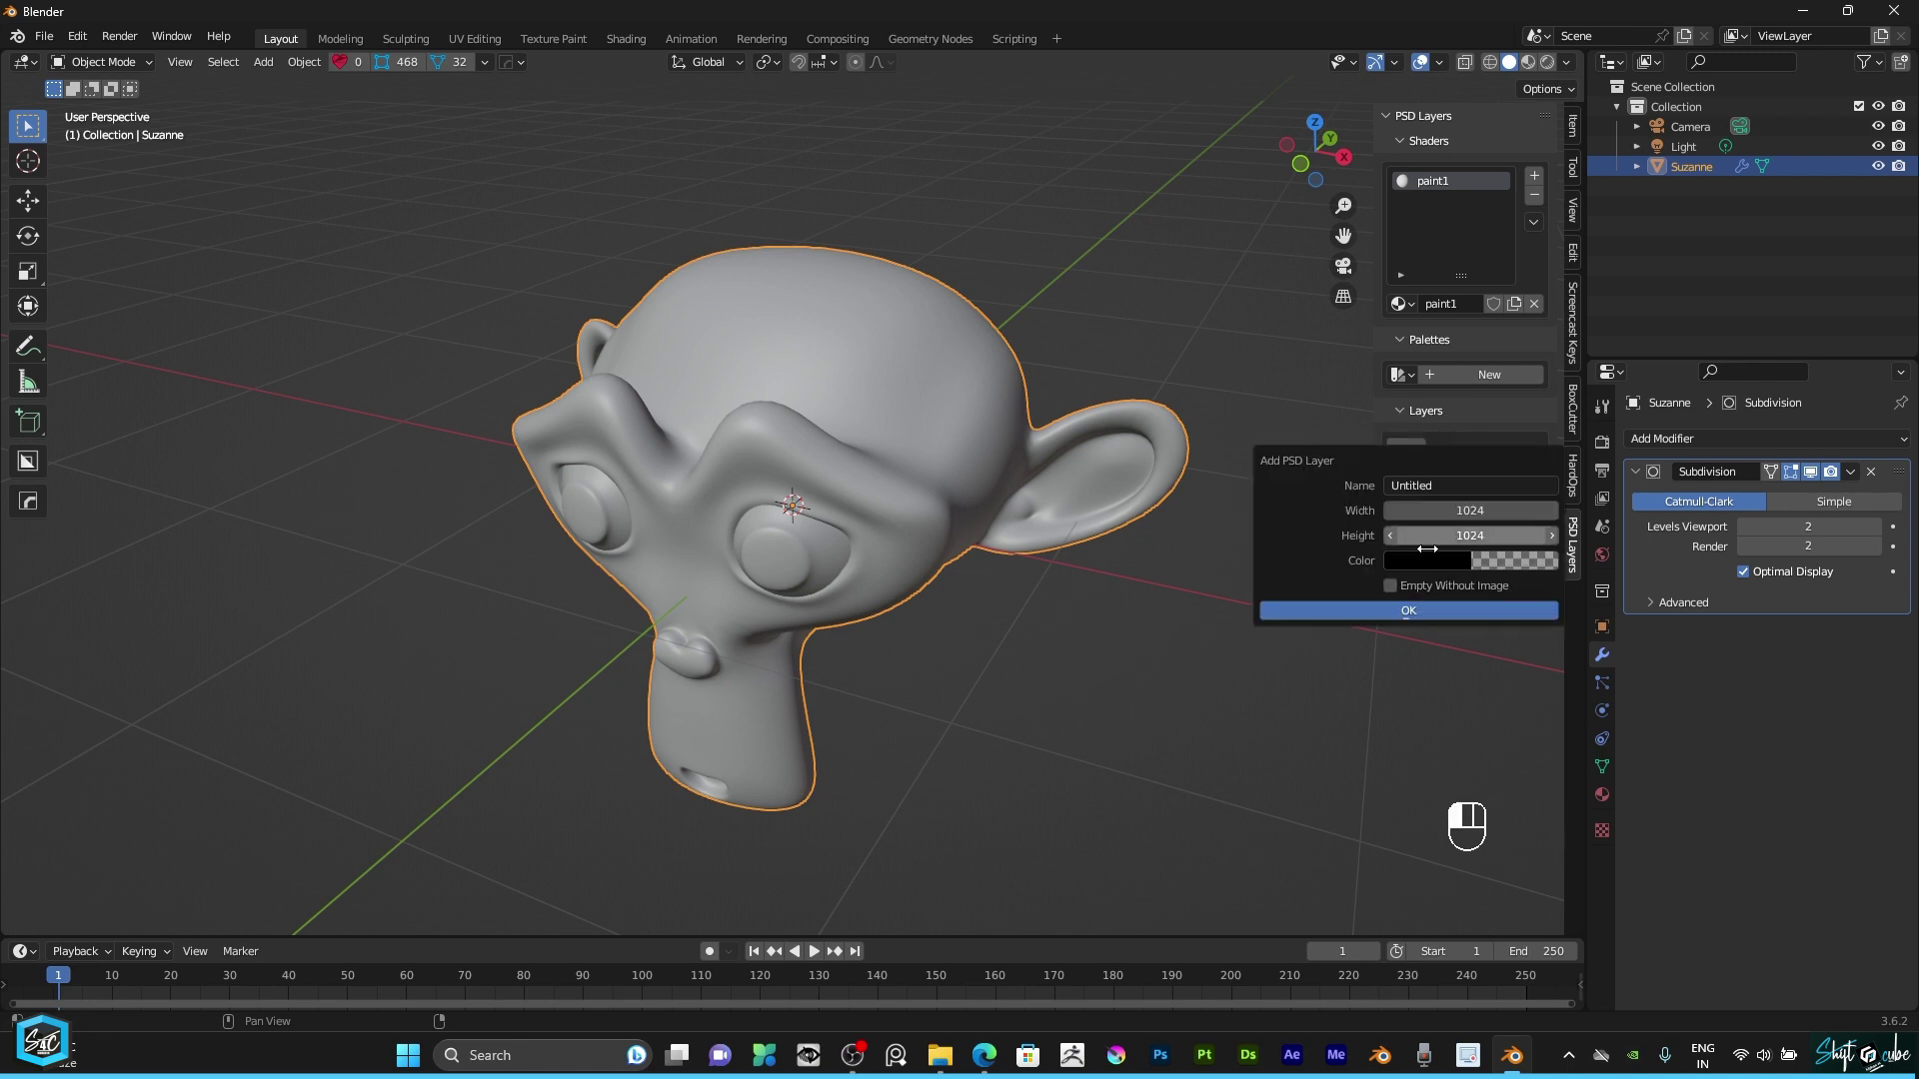
left_click(1456, 492)
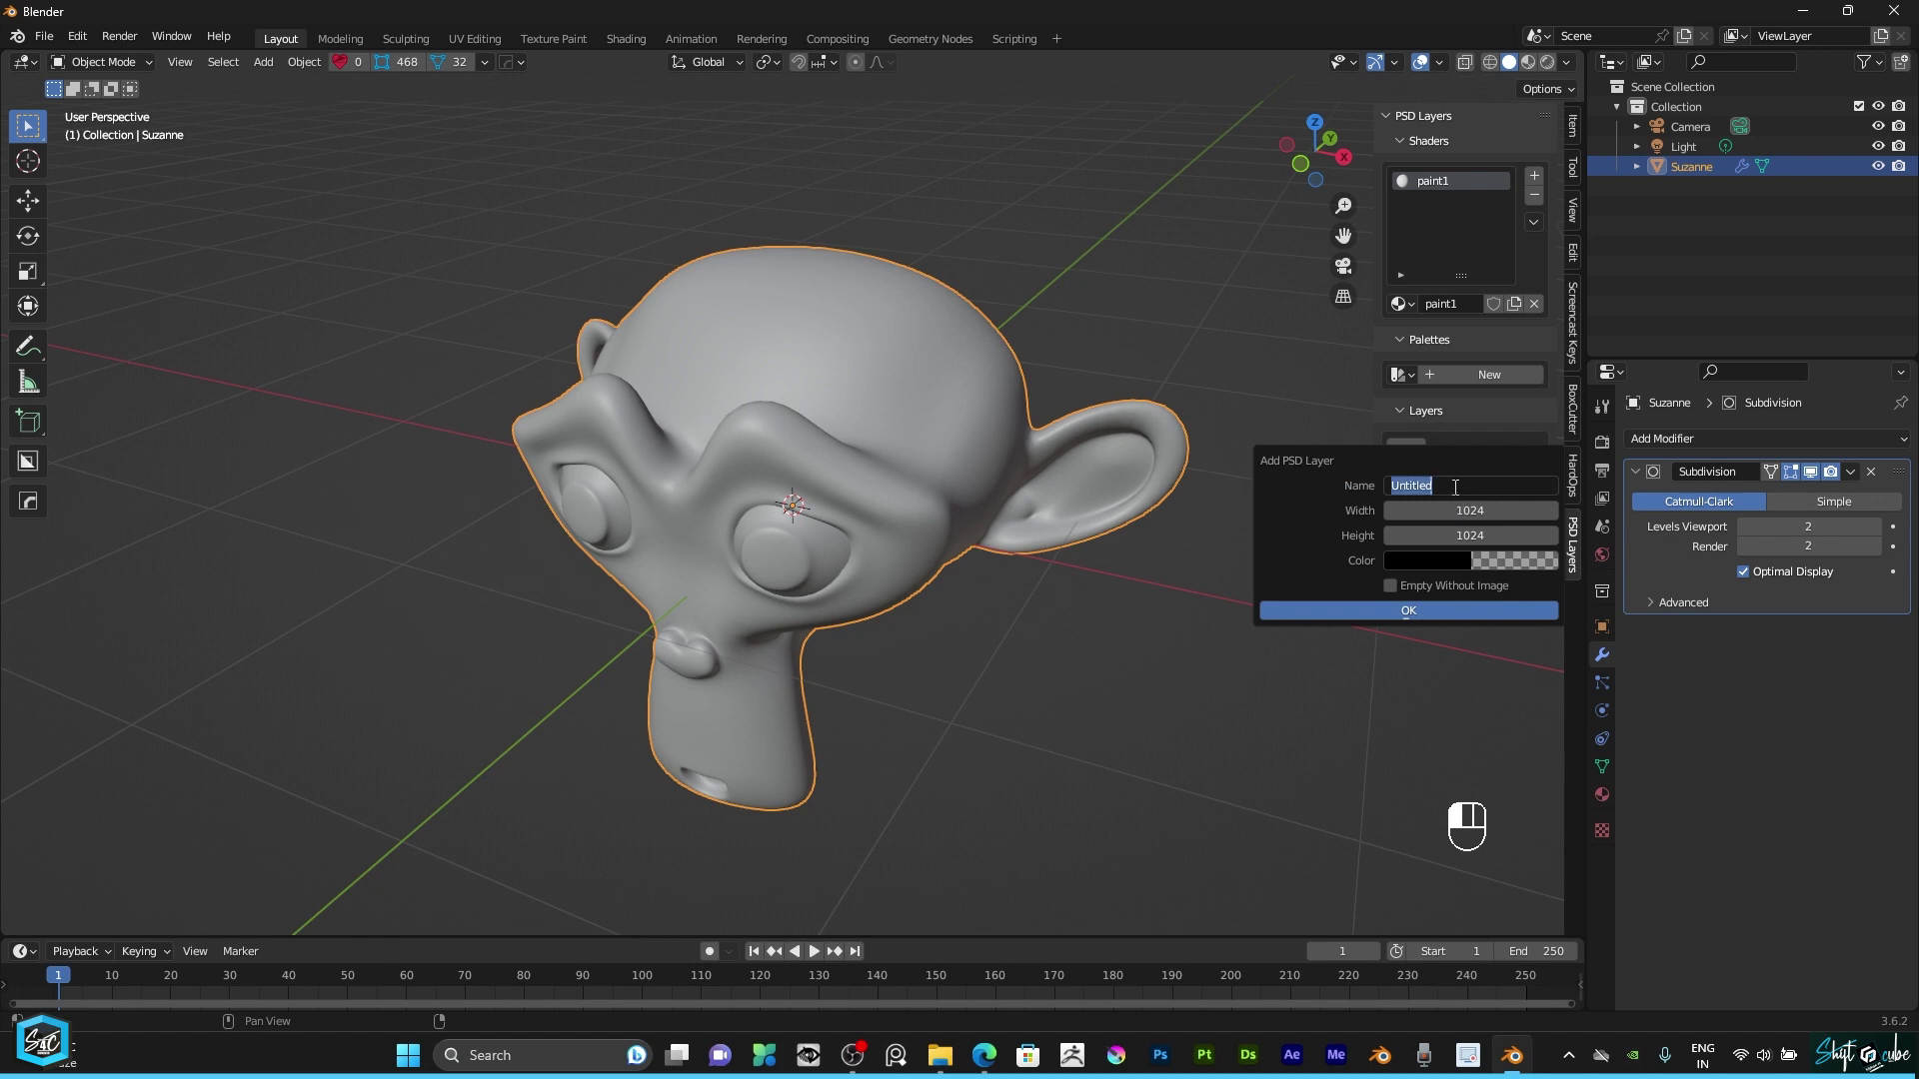
key("BackSpace")
left_click(1404, 609)
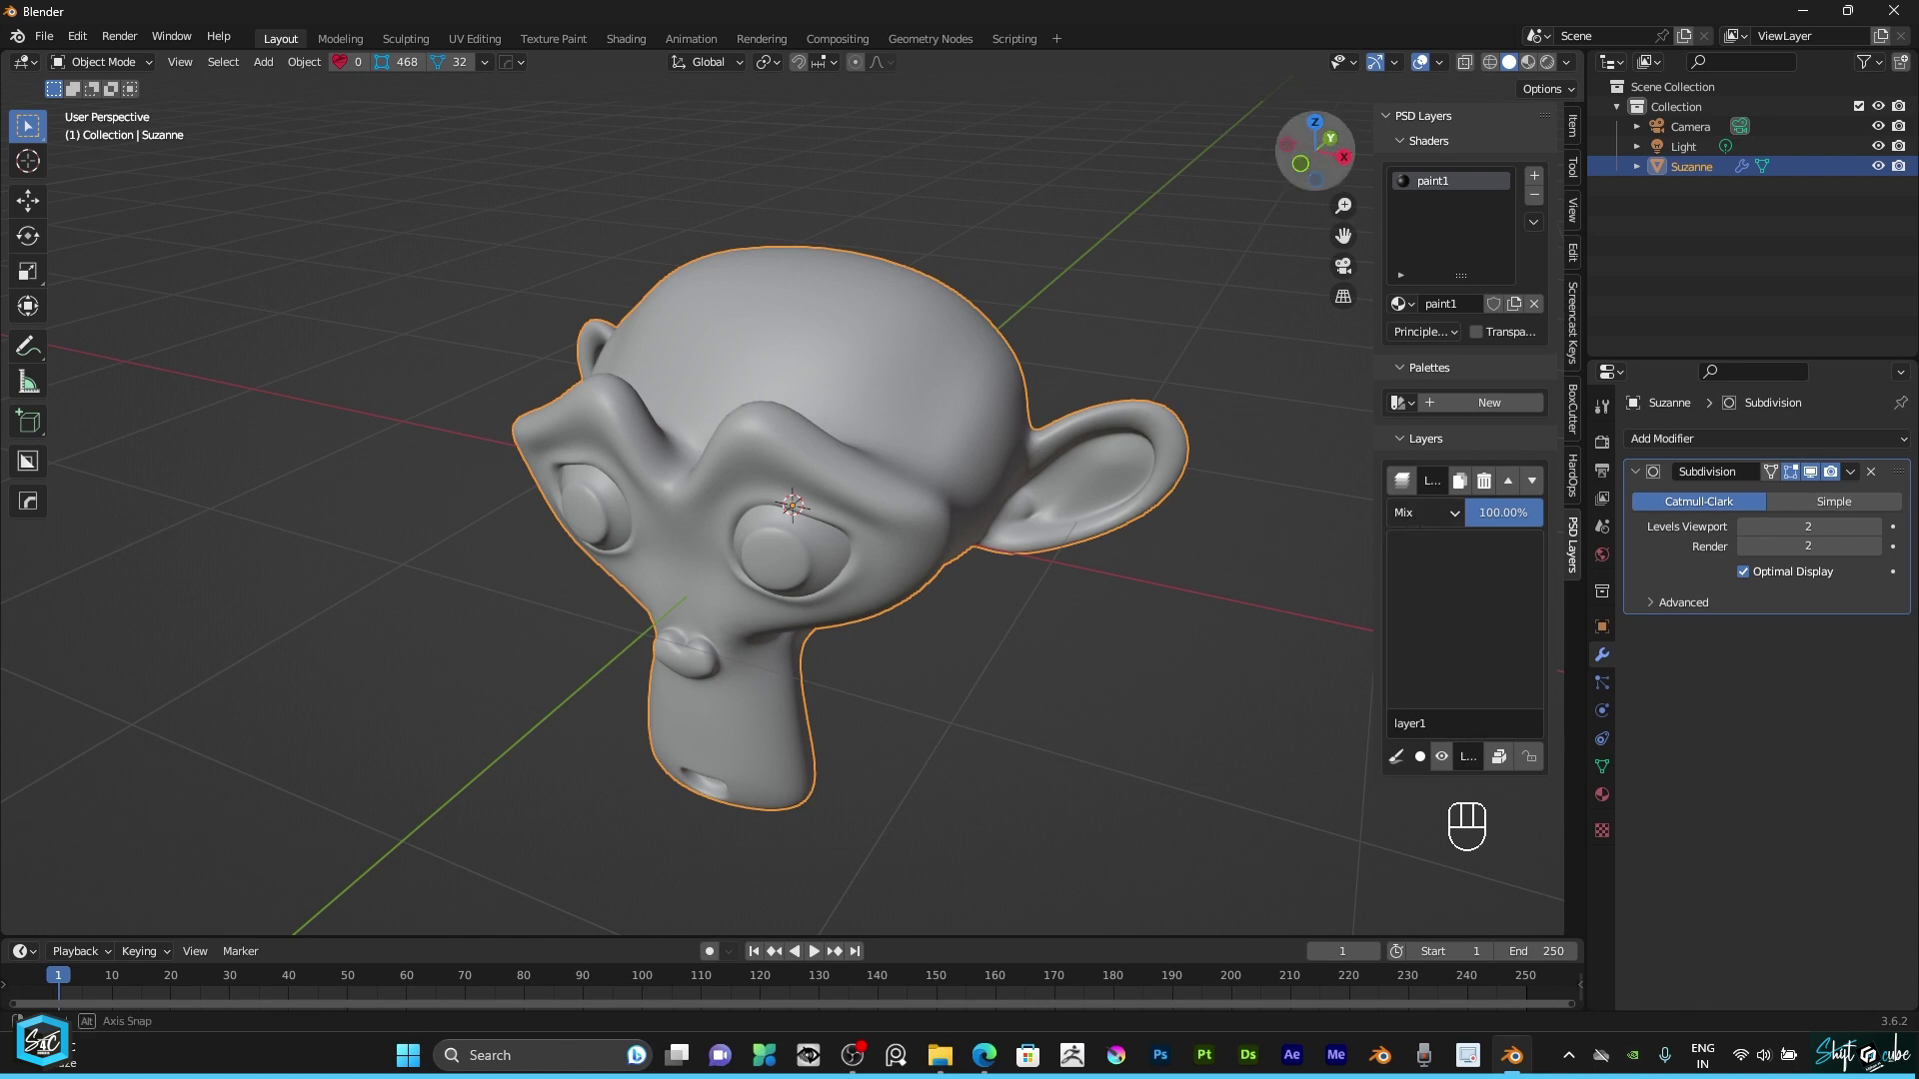
Create a new color palette and add a red swatch to it.
left_click_drag(1312, 152, 1314, 150)
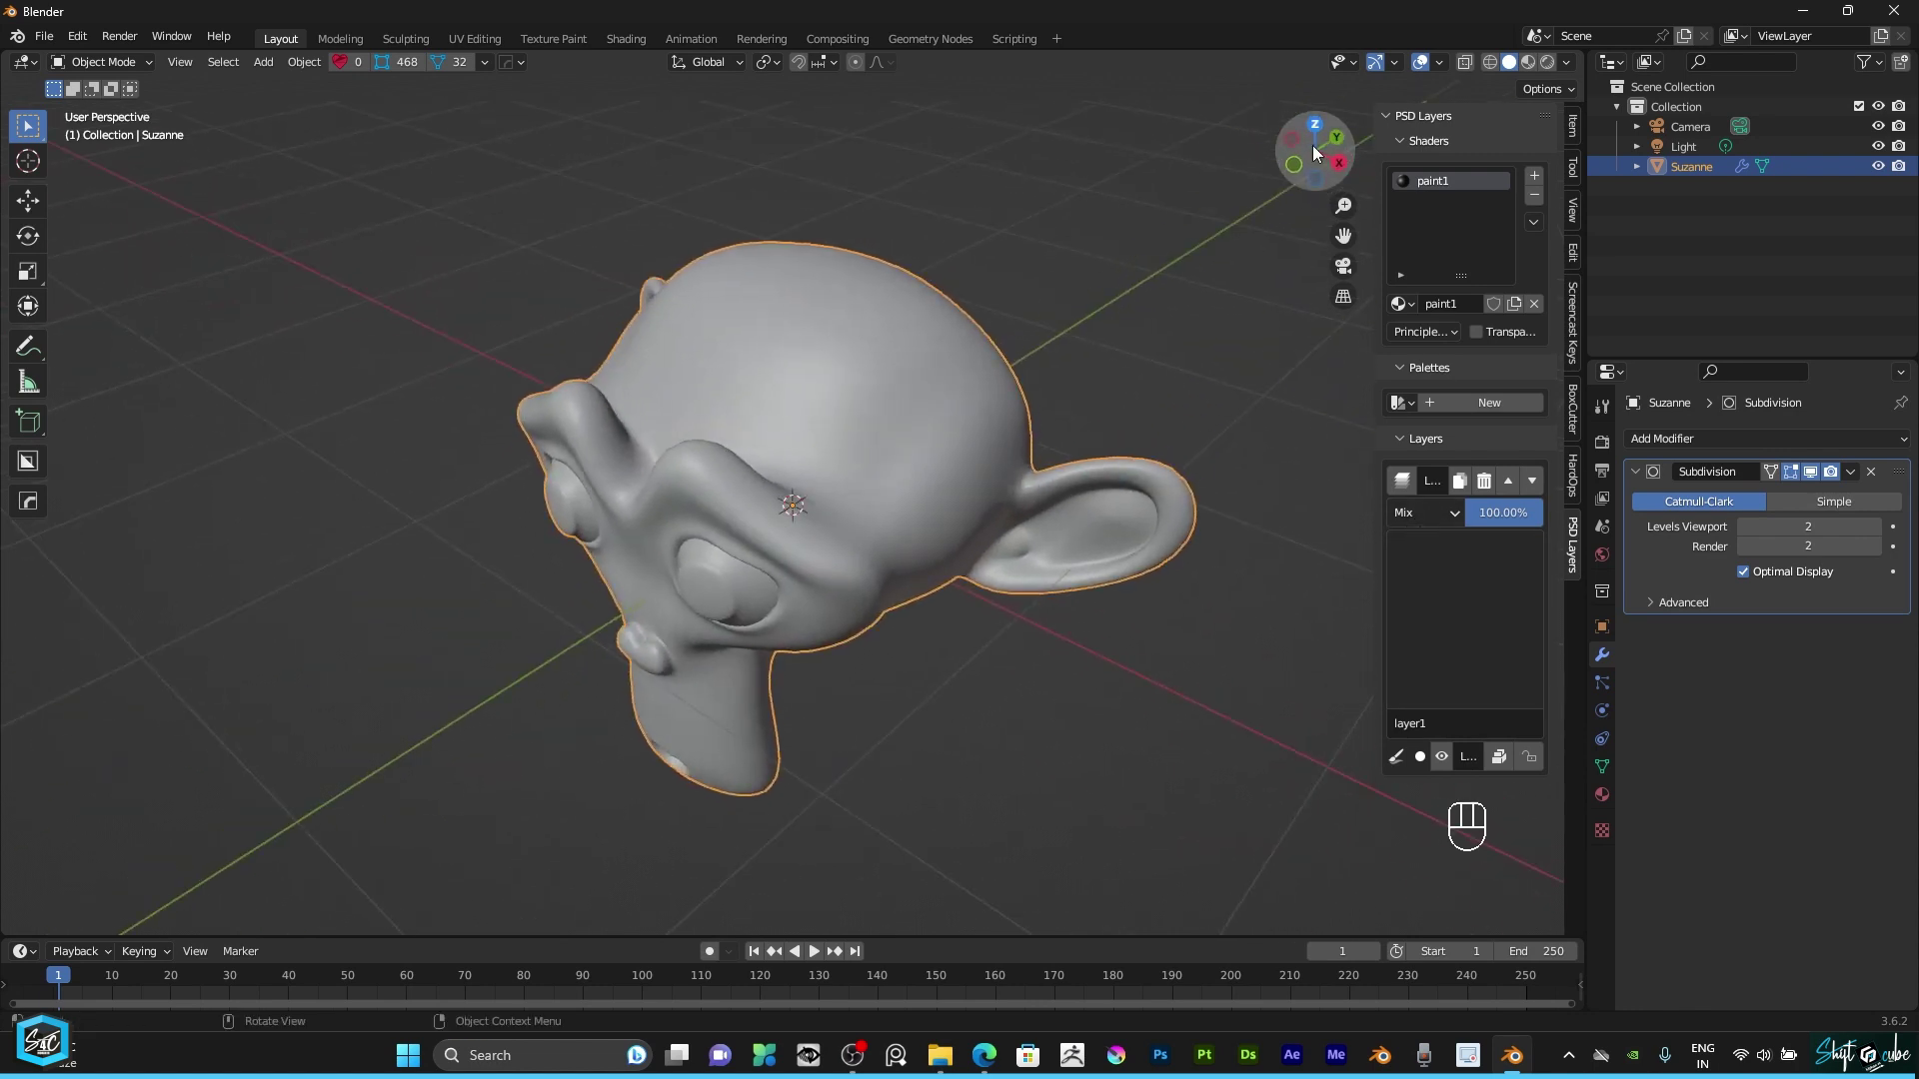
left_click(1463, 402)
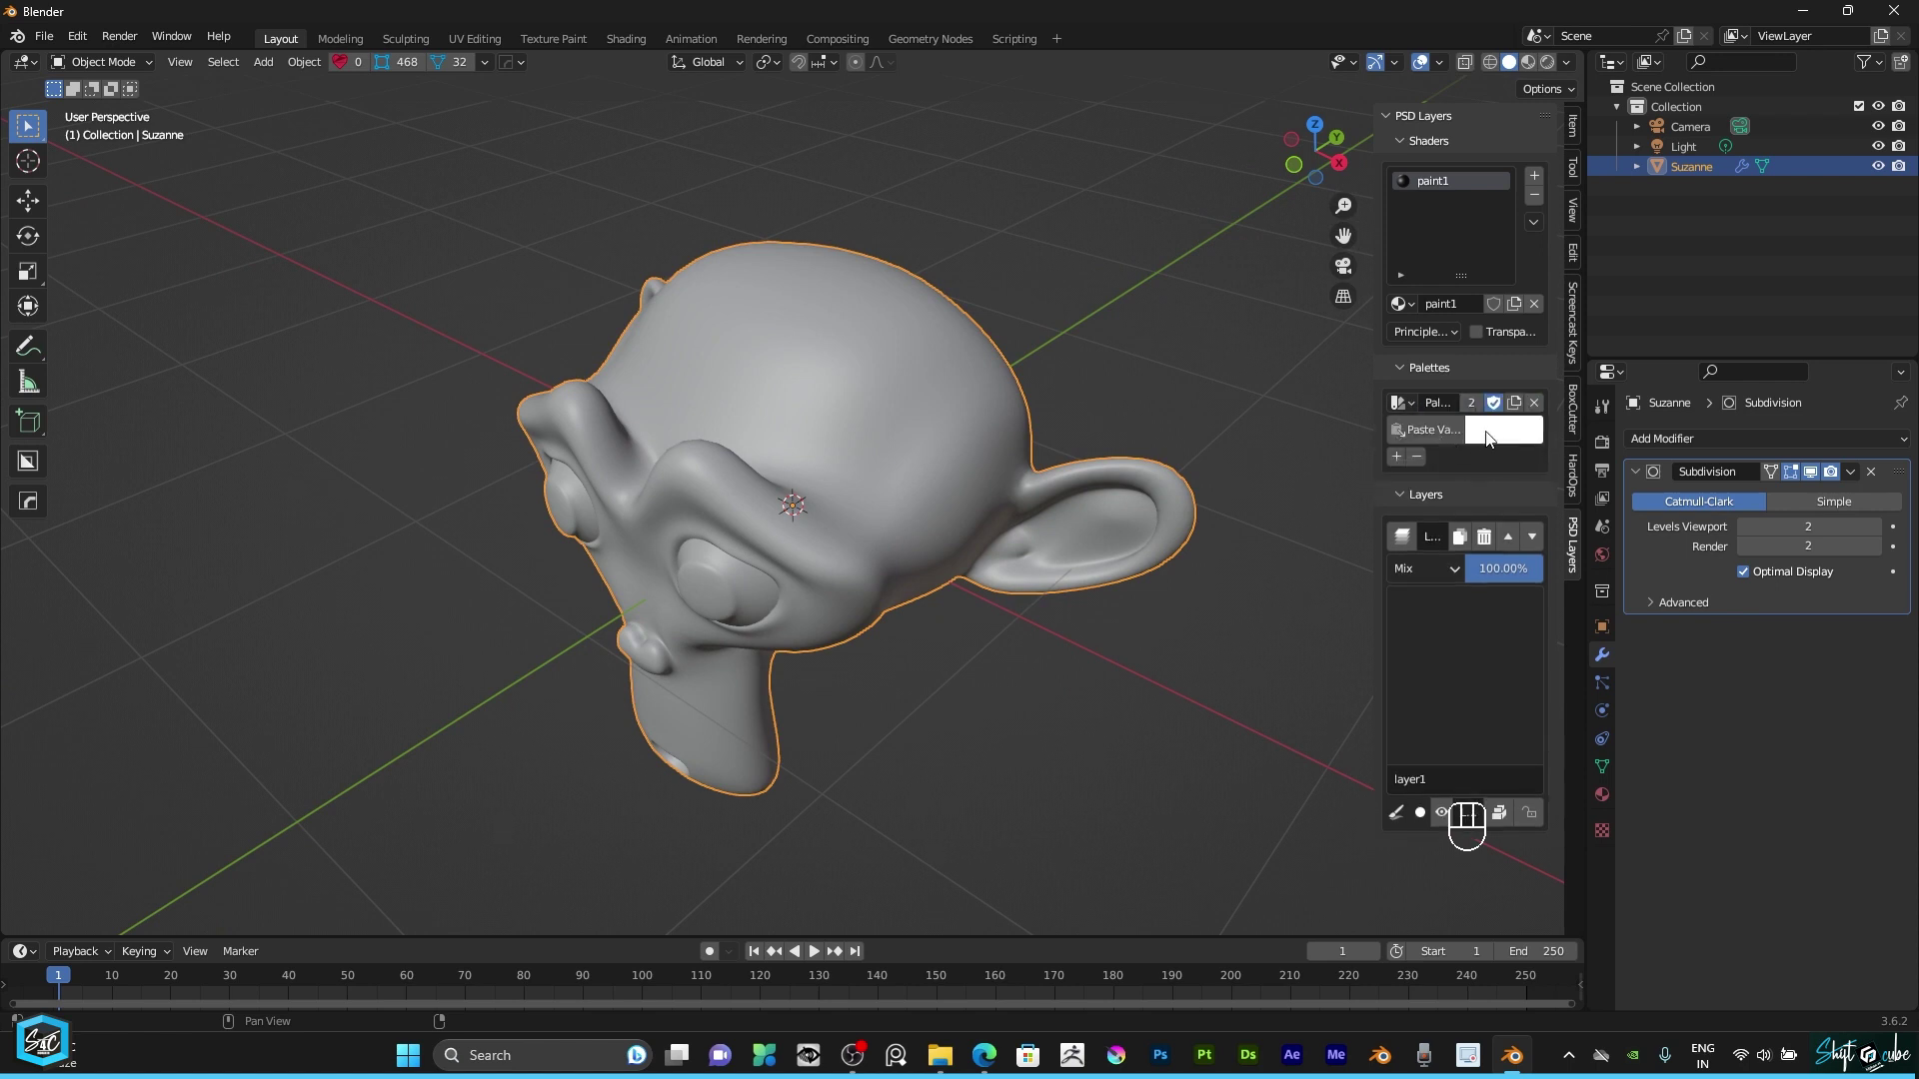
left_click(1496, 436)
left_click_drag(1497, 375, 1607, 375)
left_click(1397, 457)
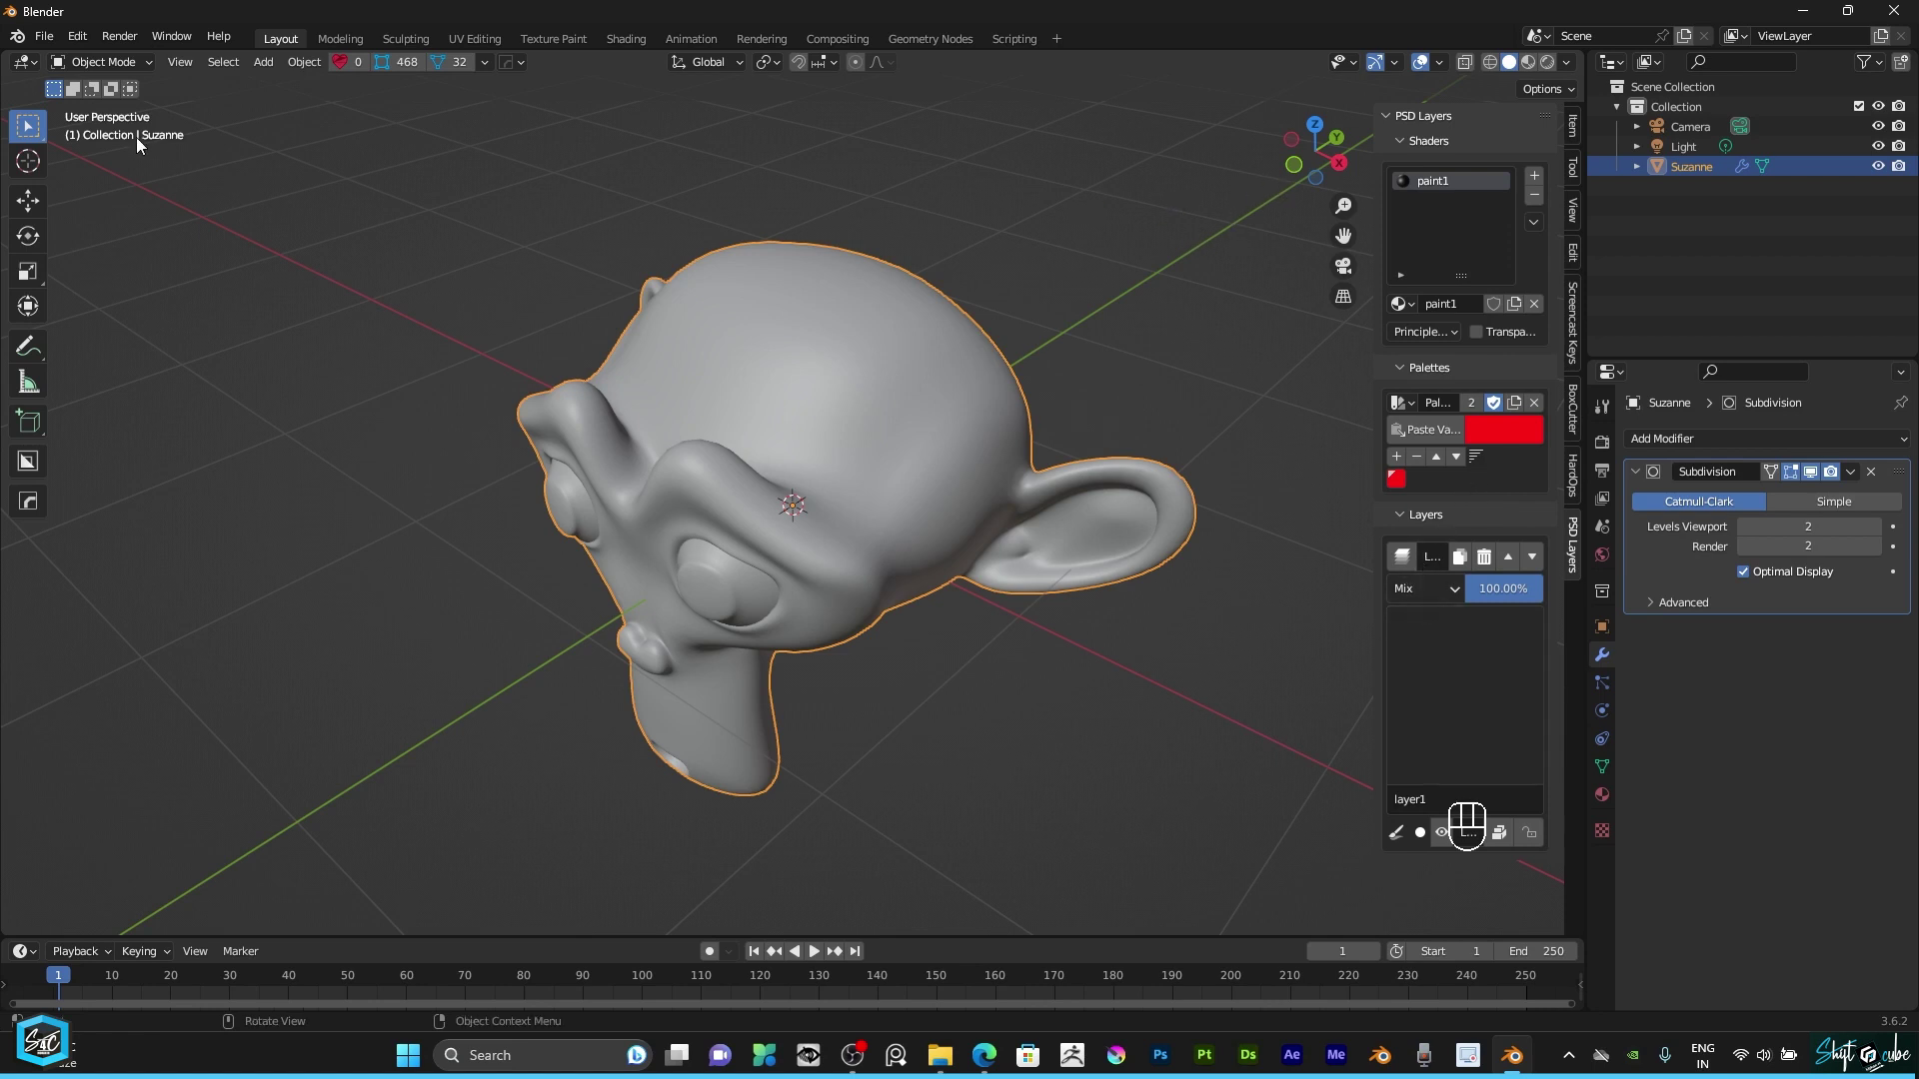
Switch the monkey to Texture Paint mode, try a red stroke on the head and undo it.
left_click(98, 64)
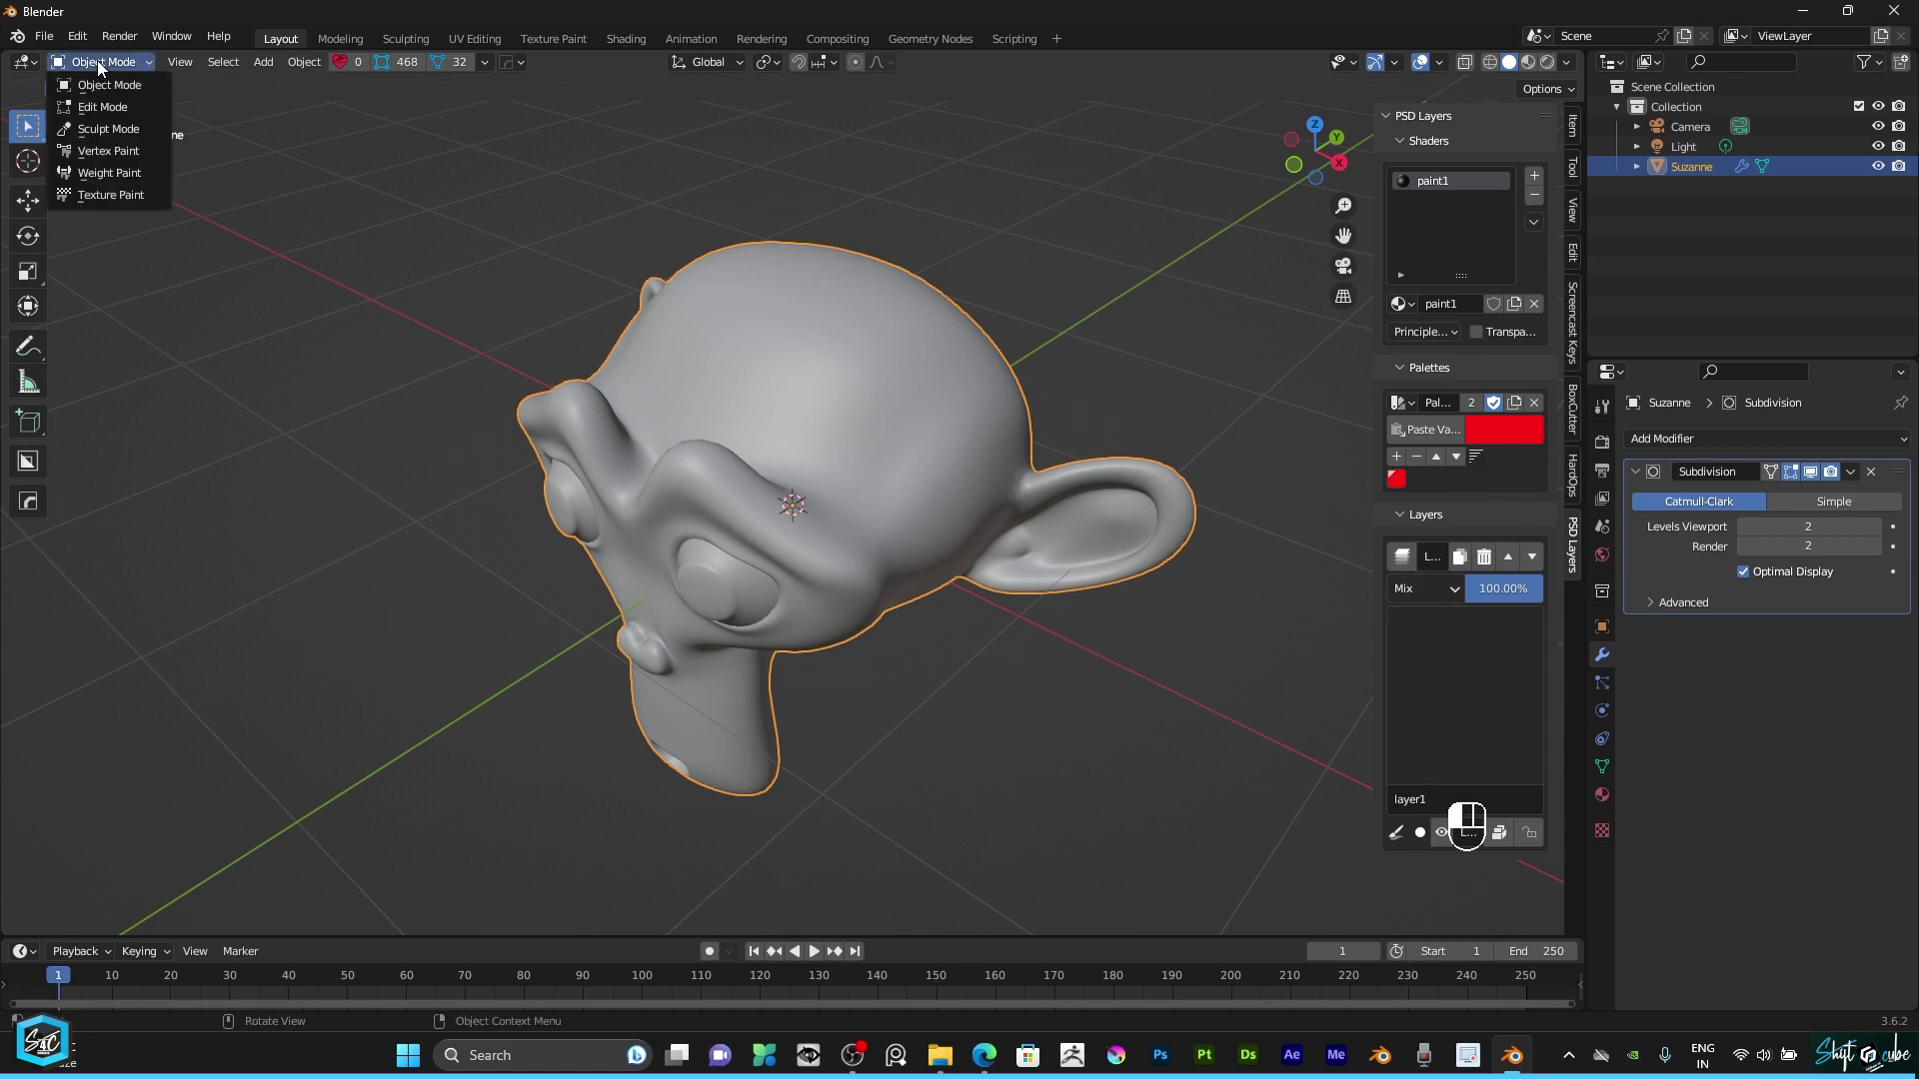
left_click(105, 192)
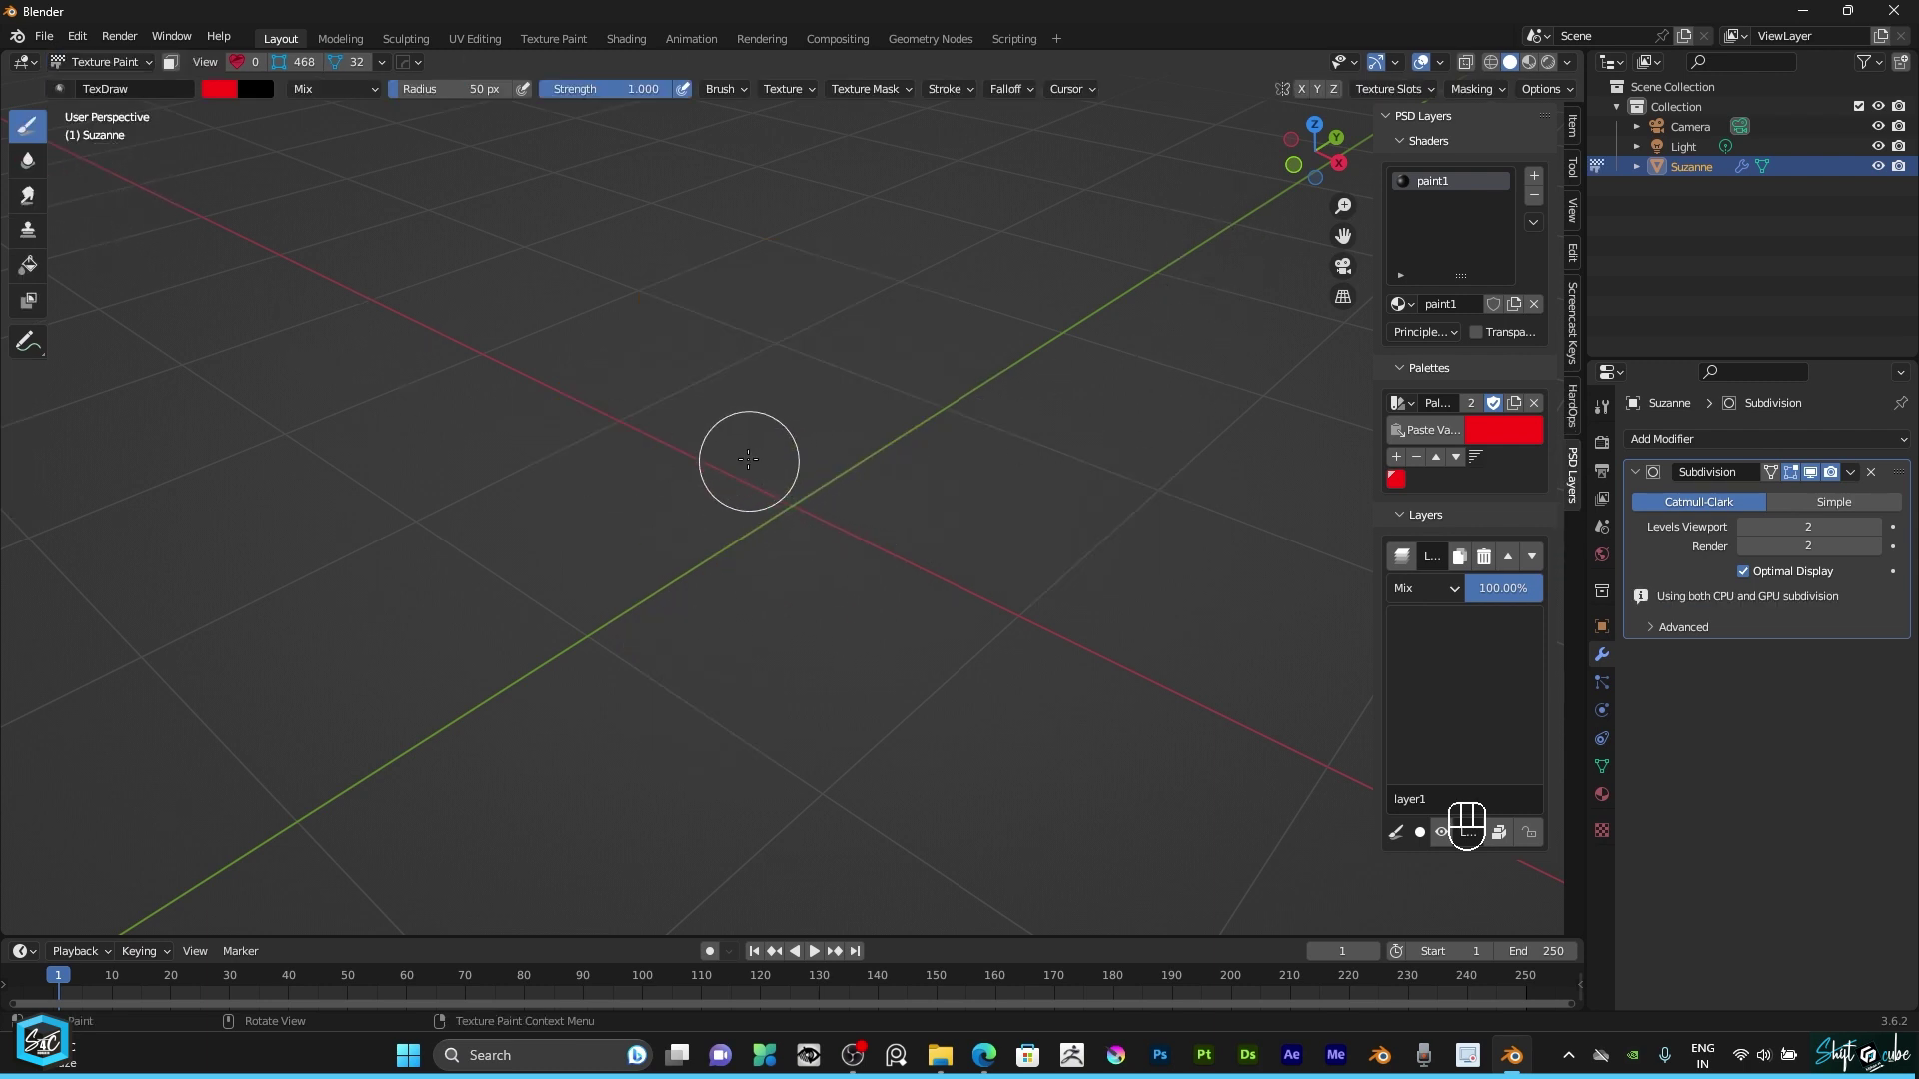
mouse_move(749, 459)
left_mouse_down()
mouse_move(890, 501)
mouse_move(883, 456)
mouse_move(808, 536)
left_mouse_up()
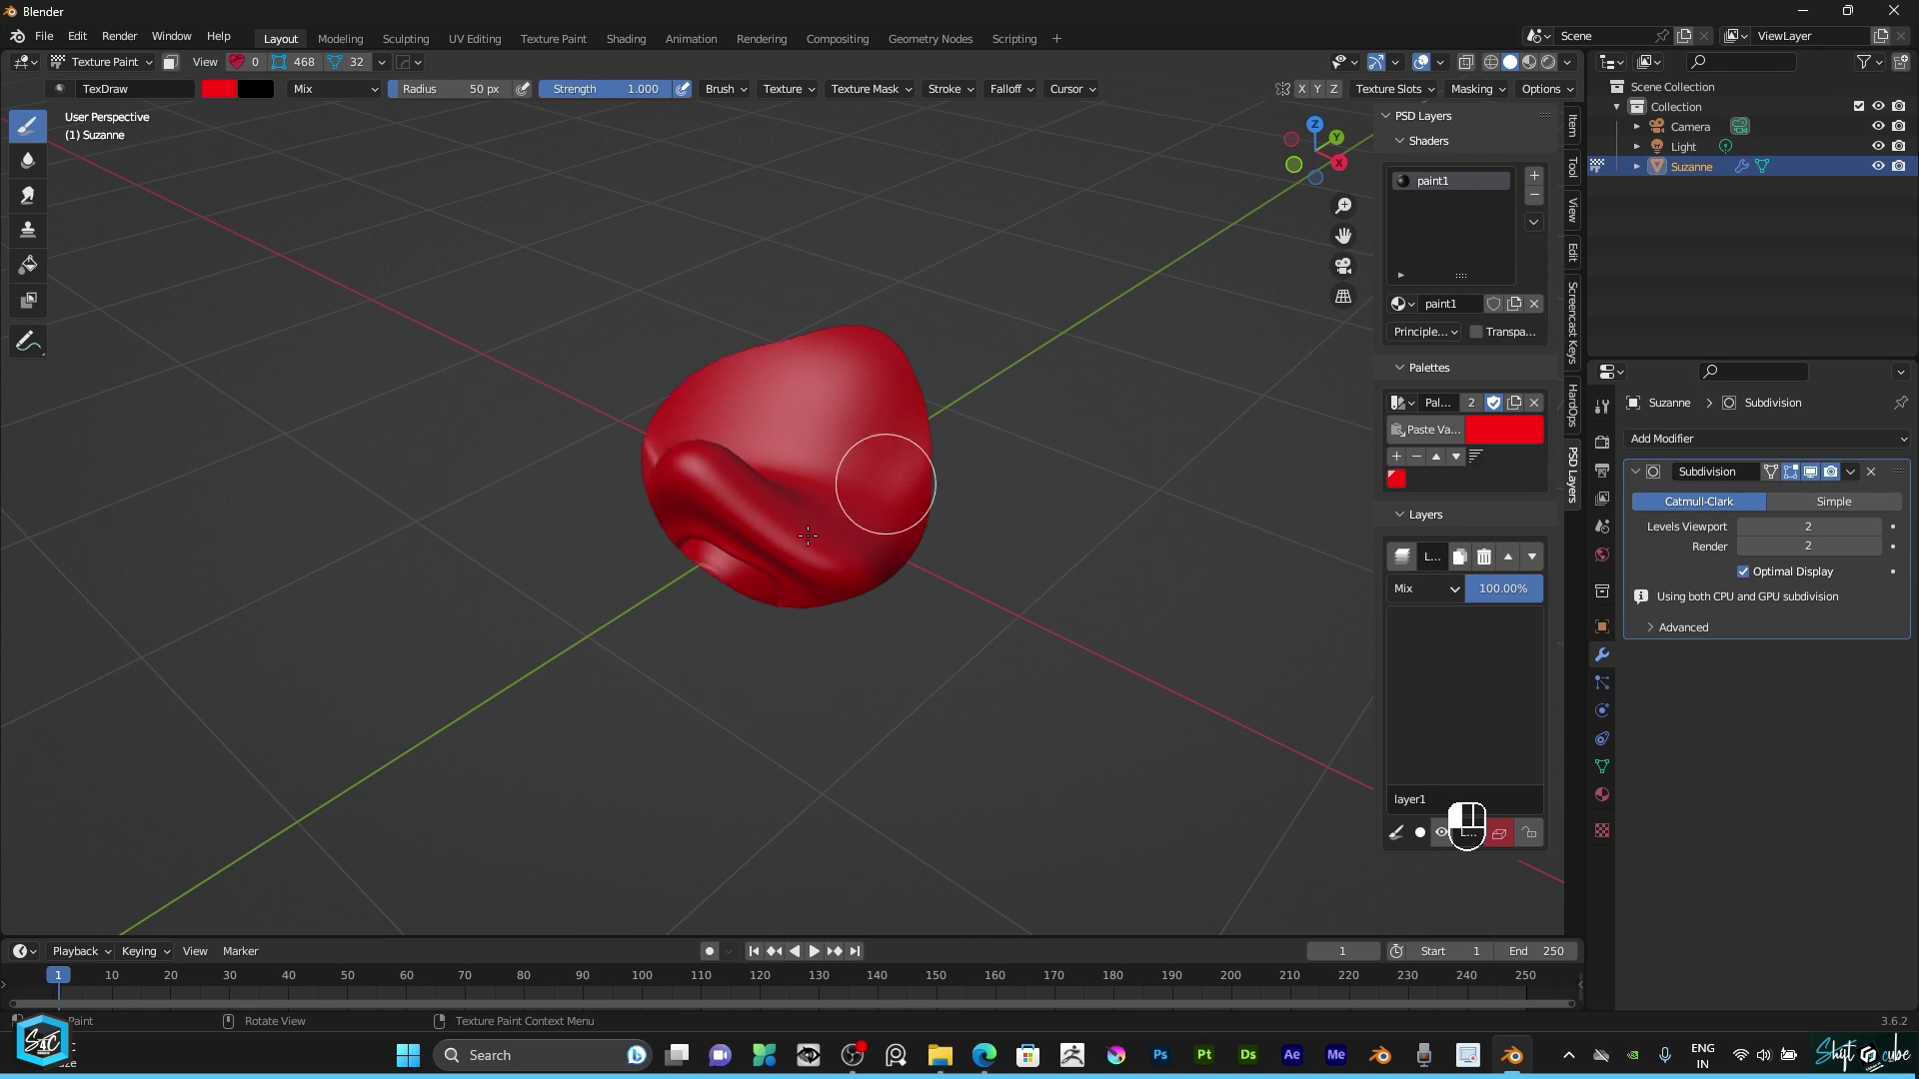
key("ctrl+z")
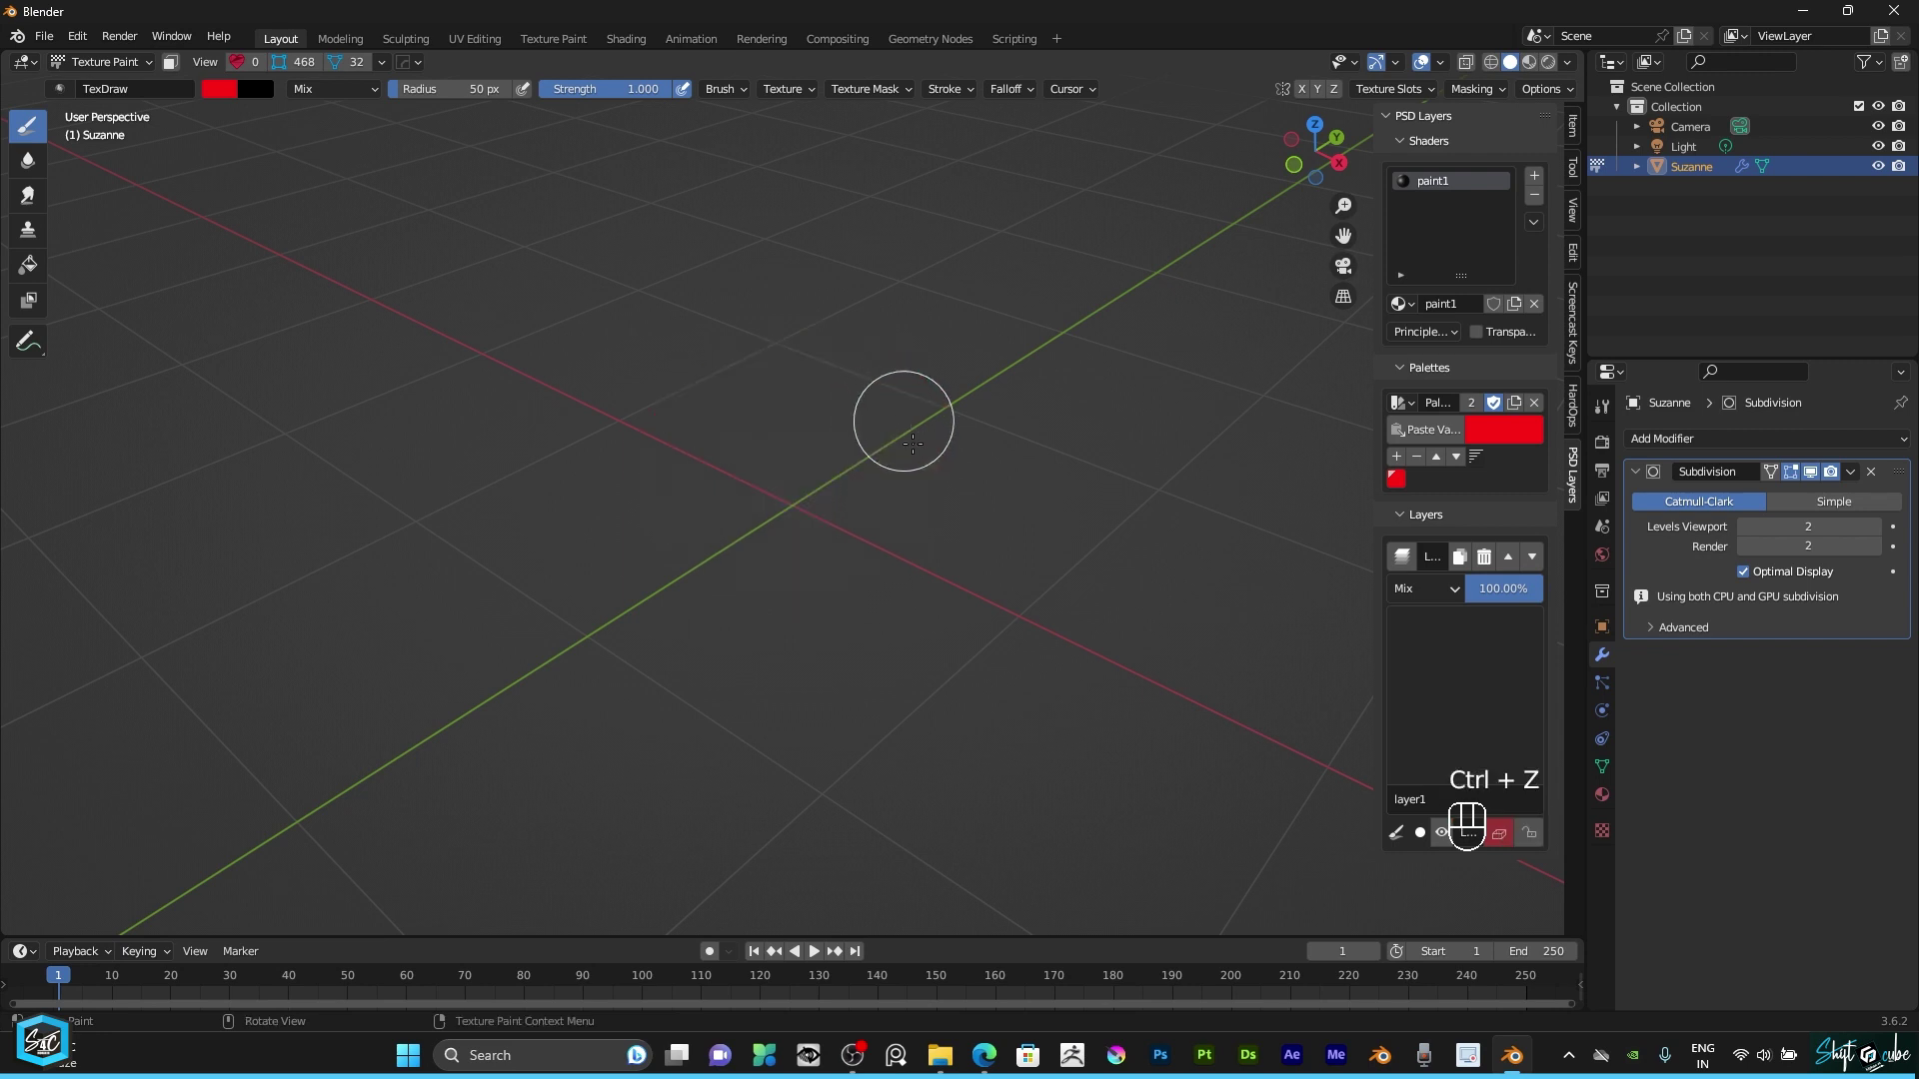
Show the model in Material Preview shading and paint a red patch over the top of the monkey's head on layer1.
left_click(1529, 62)
mouse_move(1284, 162)
left_mouse_down()
mouse_move(1317, 160)
mouse_move(1179, 205)
left_mouse_up()
scroll(649, 446, "up", 3)
scroll(720, 415, "down", 2)
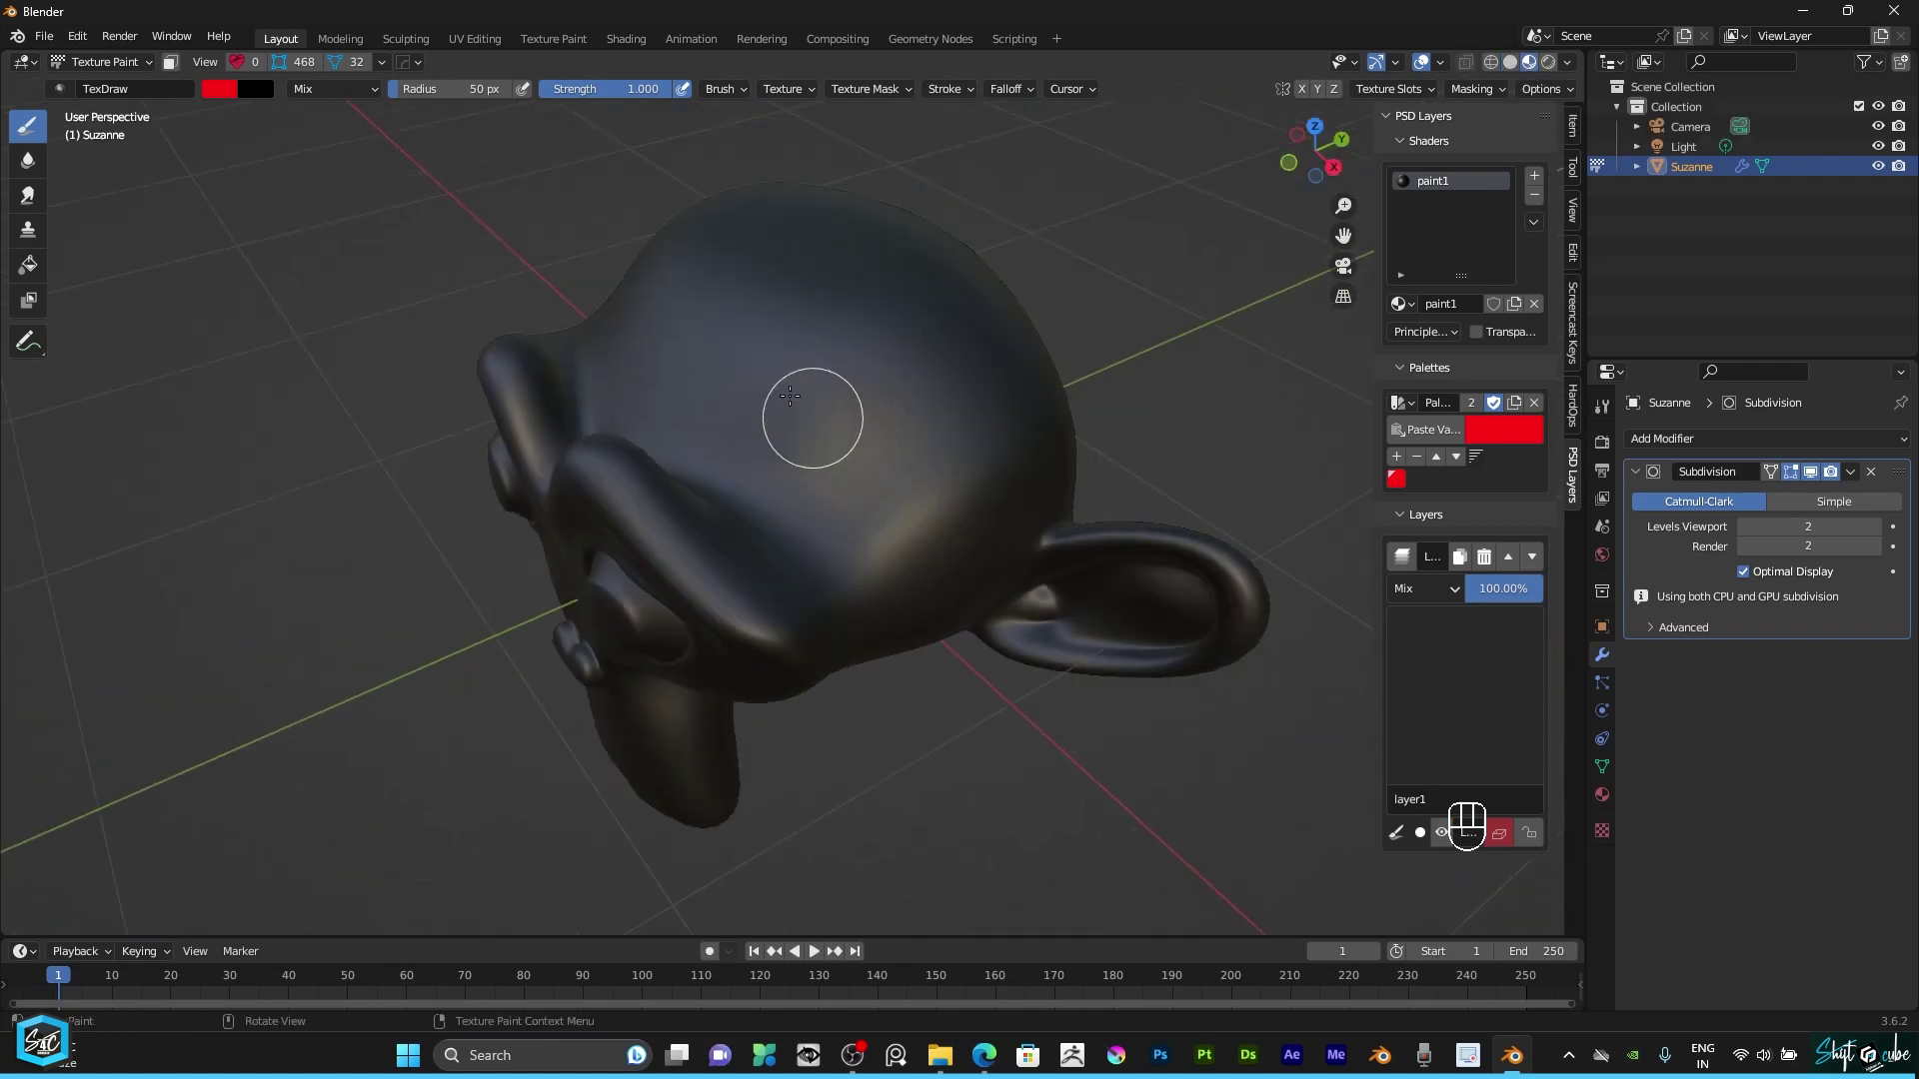
mouse_move(790, 397)
left_mouse_down()
mouse_move(870, 445)
mouse_move(835, 345)
mouse_move(720, 405)
mouse_move(860, 310)
mouse_move(809, 368)
mouse_move(848, 356)
mouse_move(626, 270)
mouse_move(736, 429)
mouse_move(820, 447)
mouse_move(873, 328)
left_mouse_up()
Try the Subtract and Multiply blend modes on the red layer, then return it to Mix.
left_click(1452, 592)
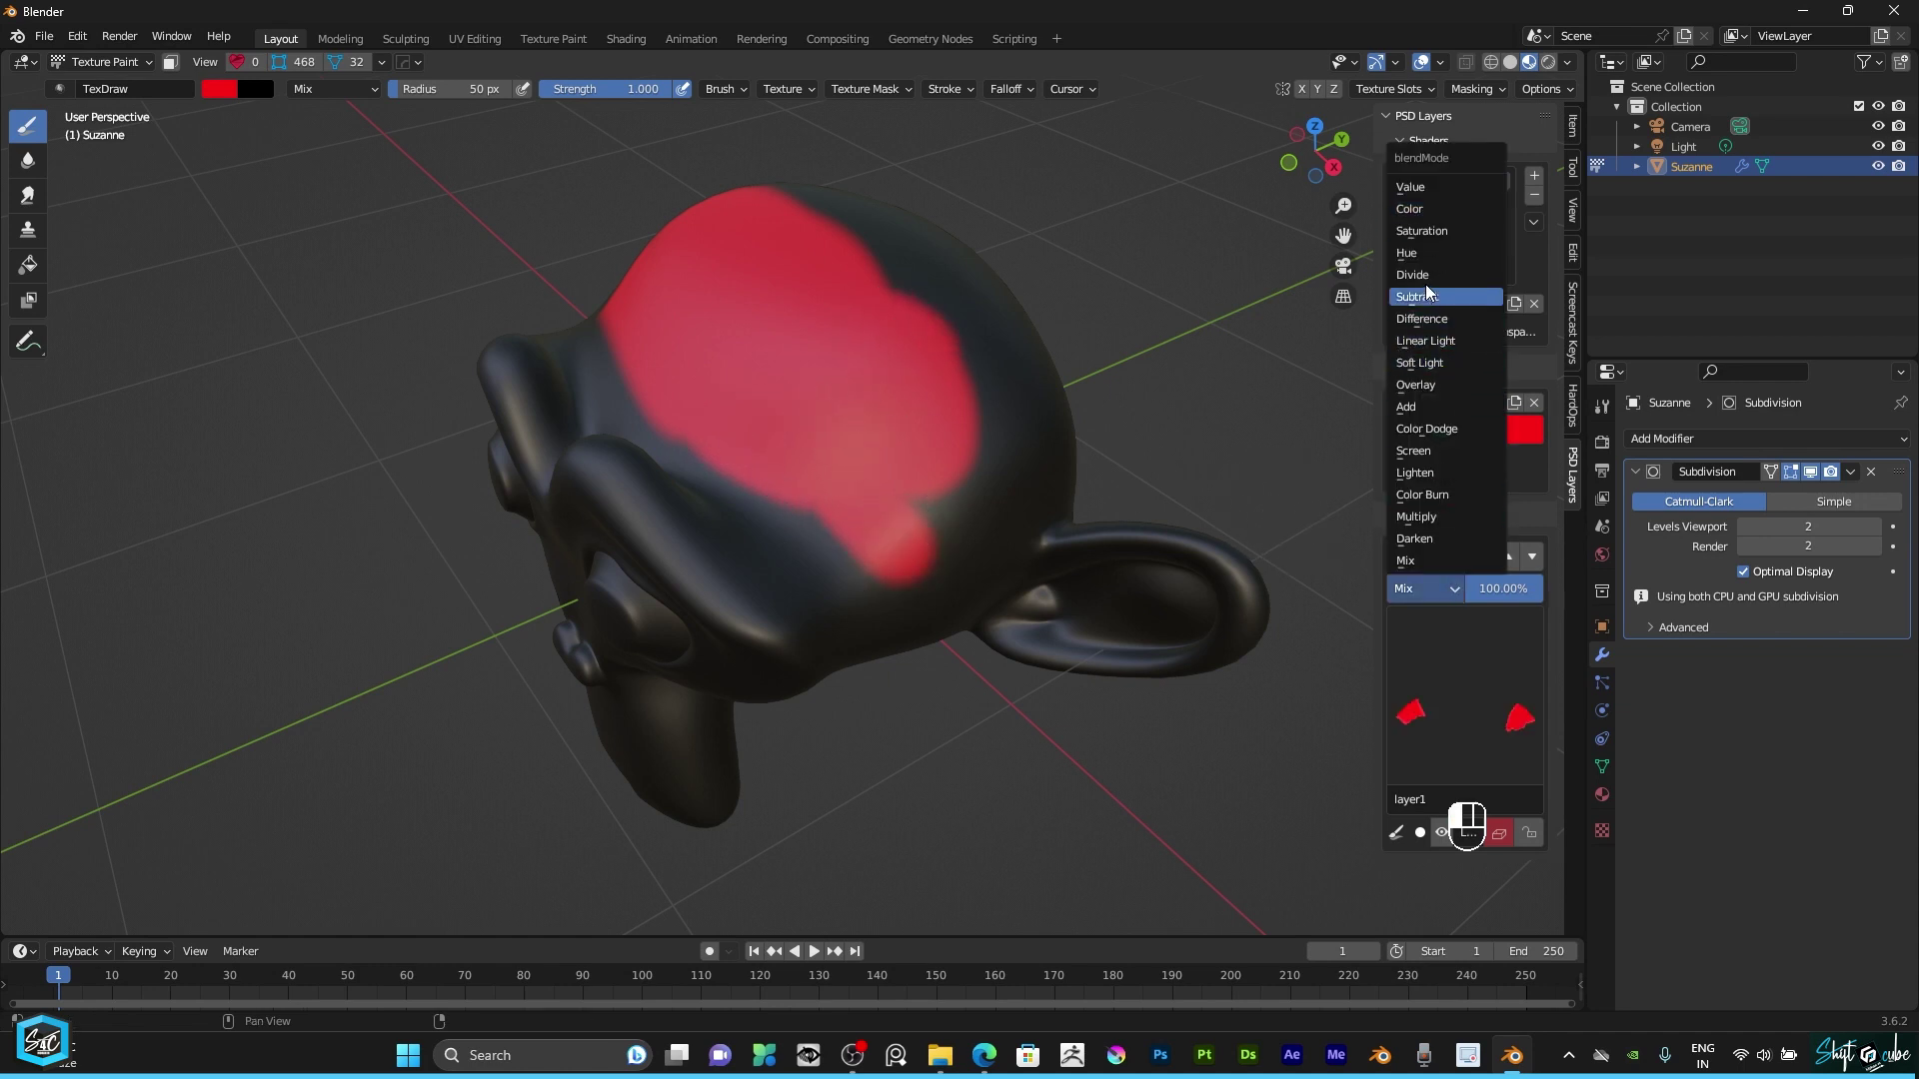
left_click(1427, 296)
left_click(1432, 589)
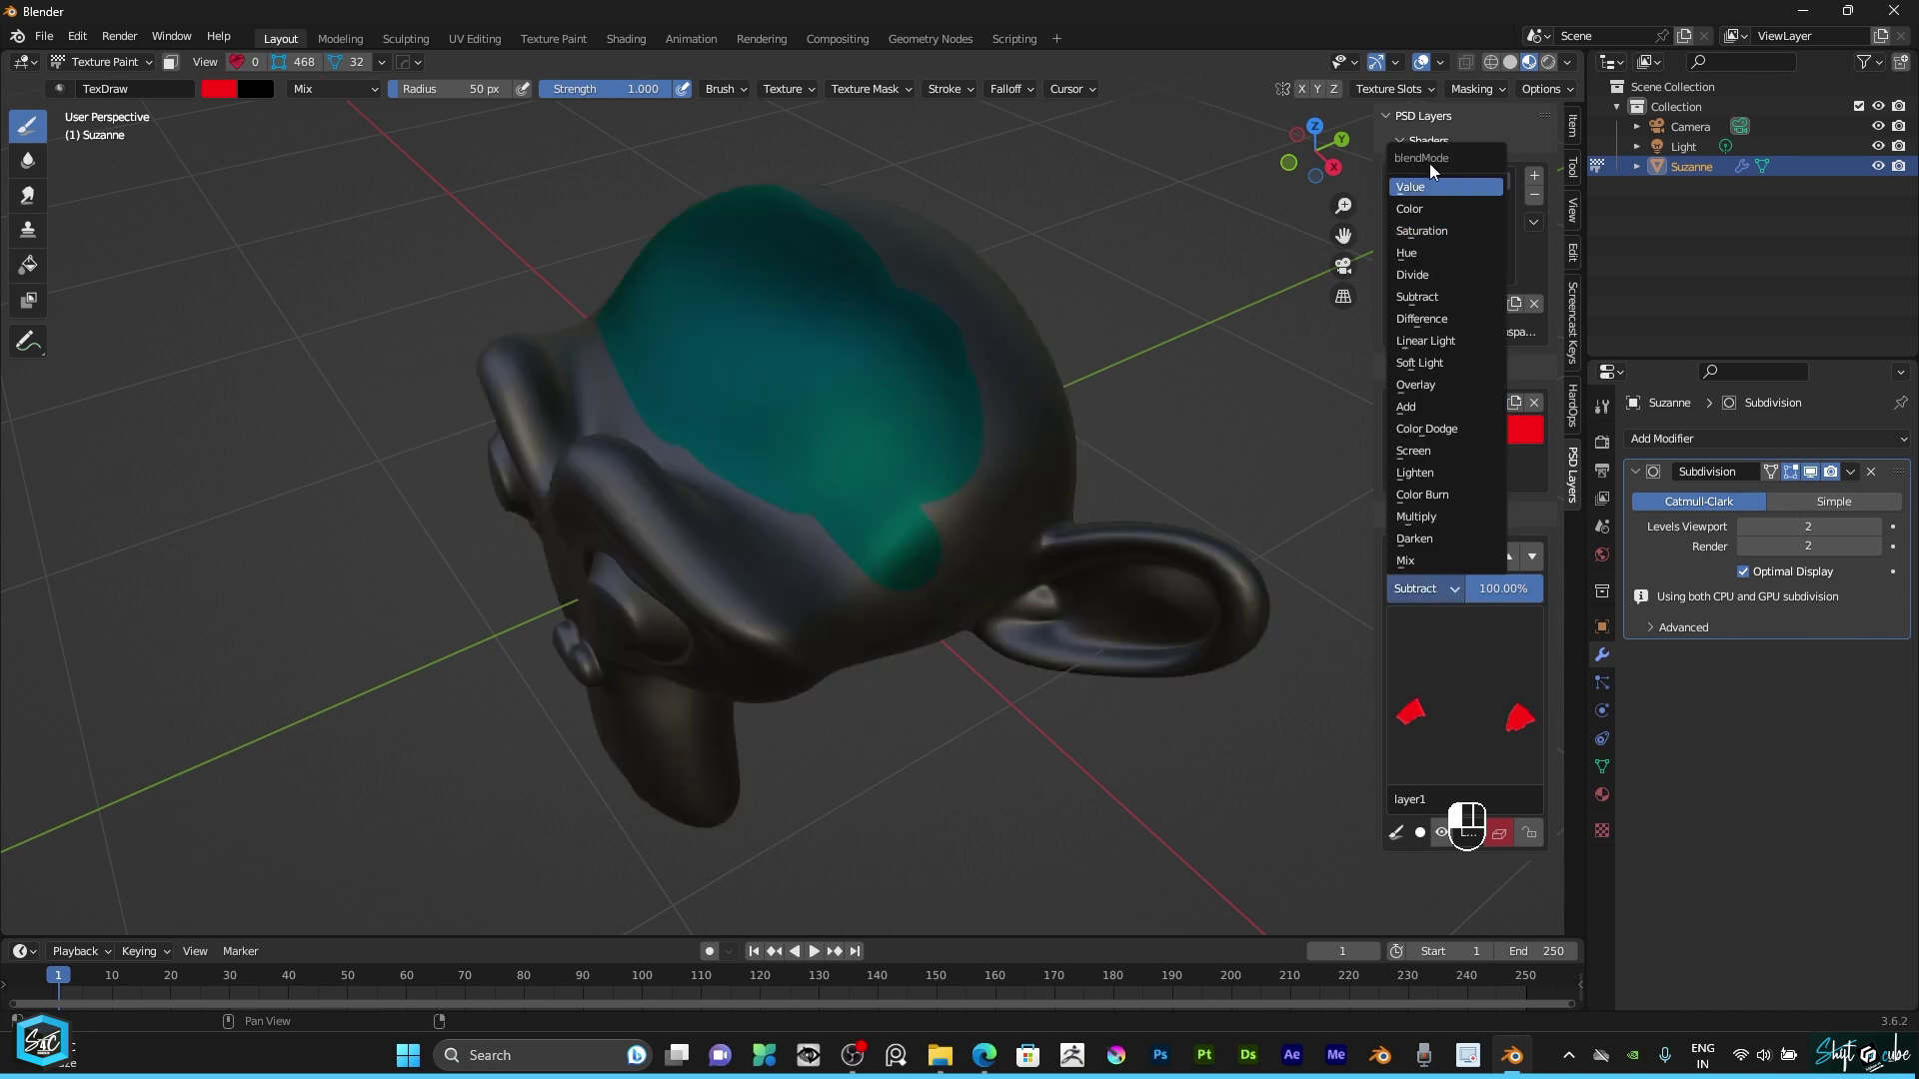
left_click(1424, 516)
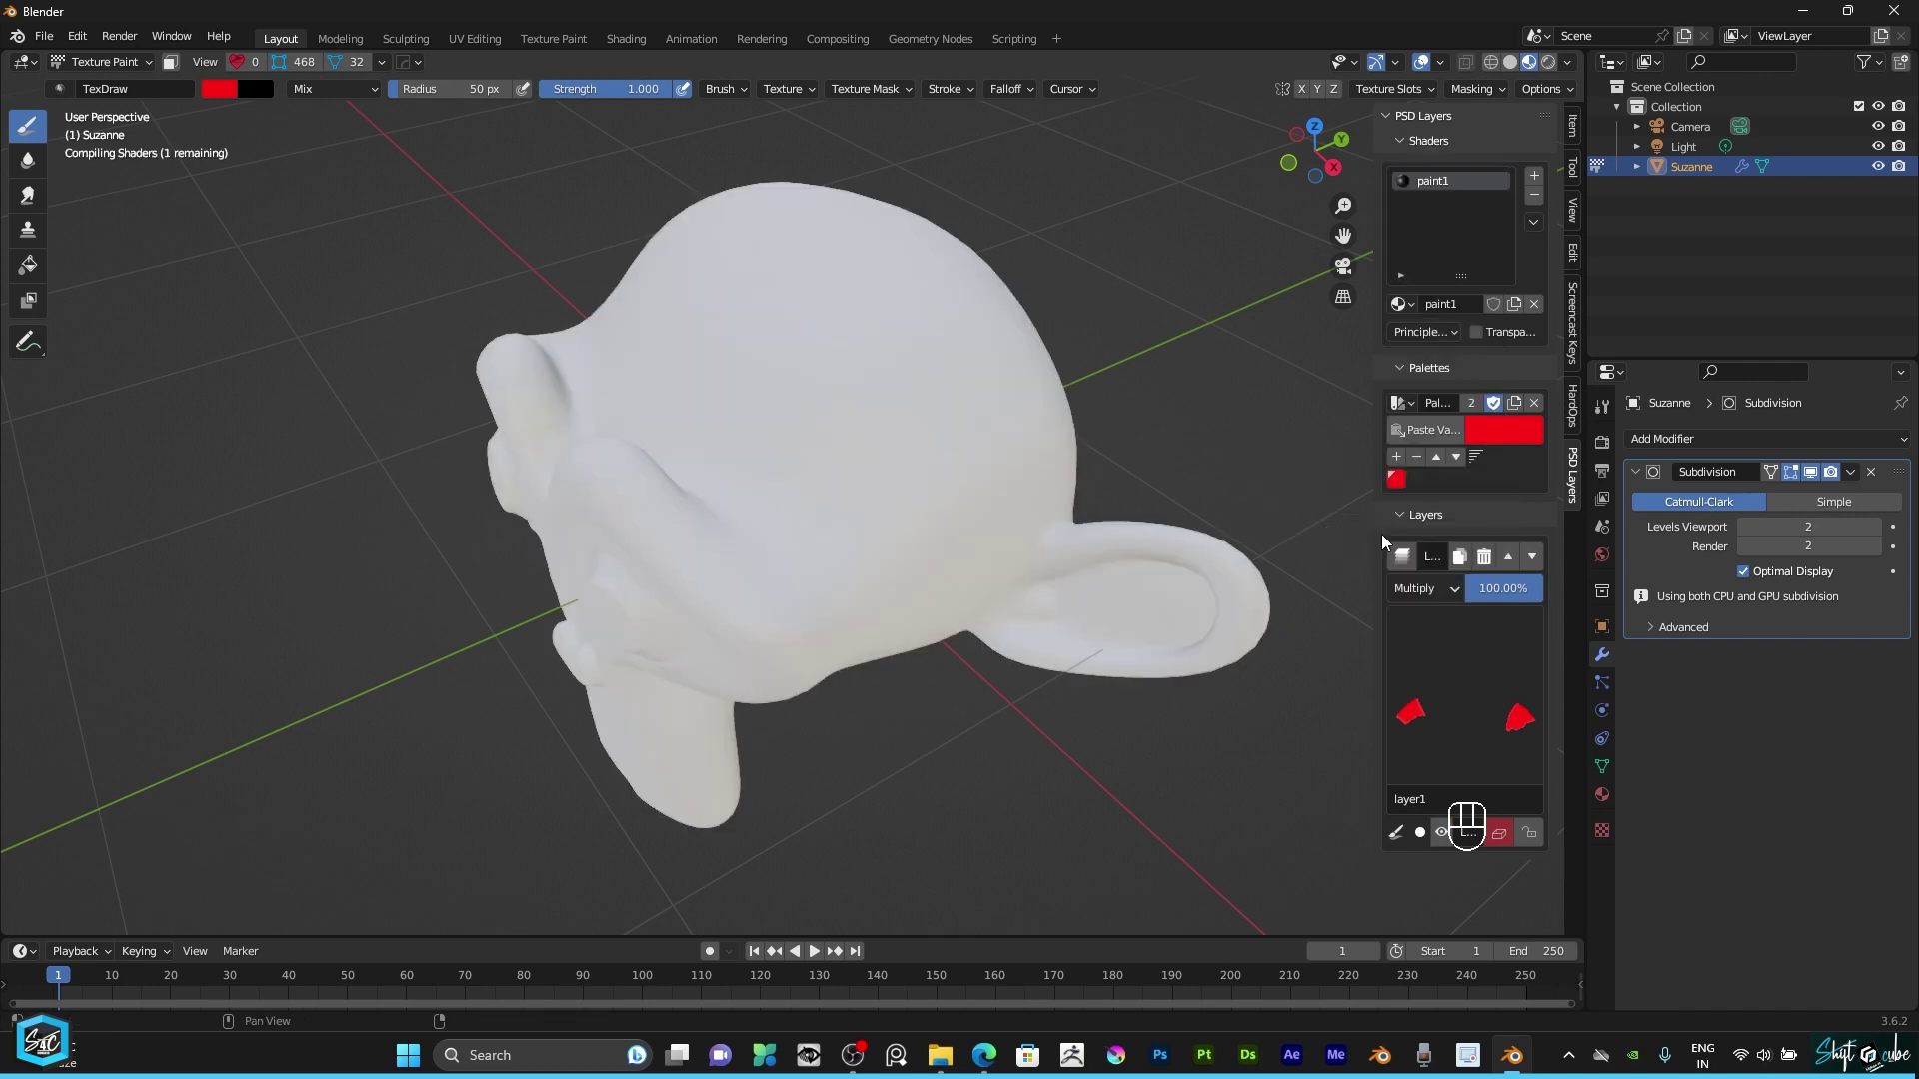
left_click(1423, 590)
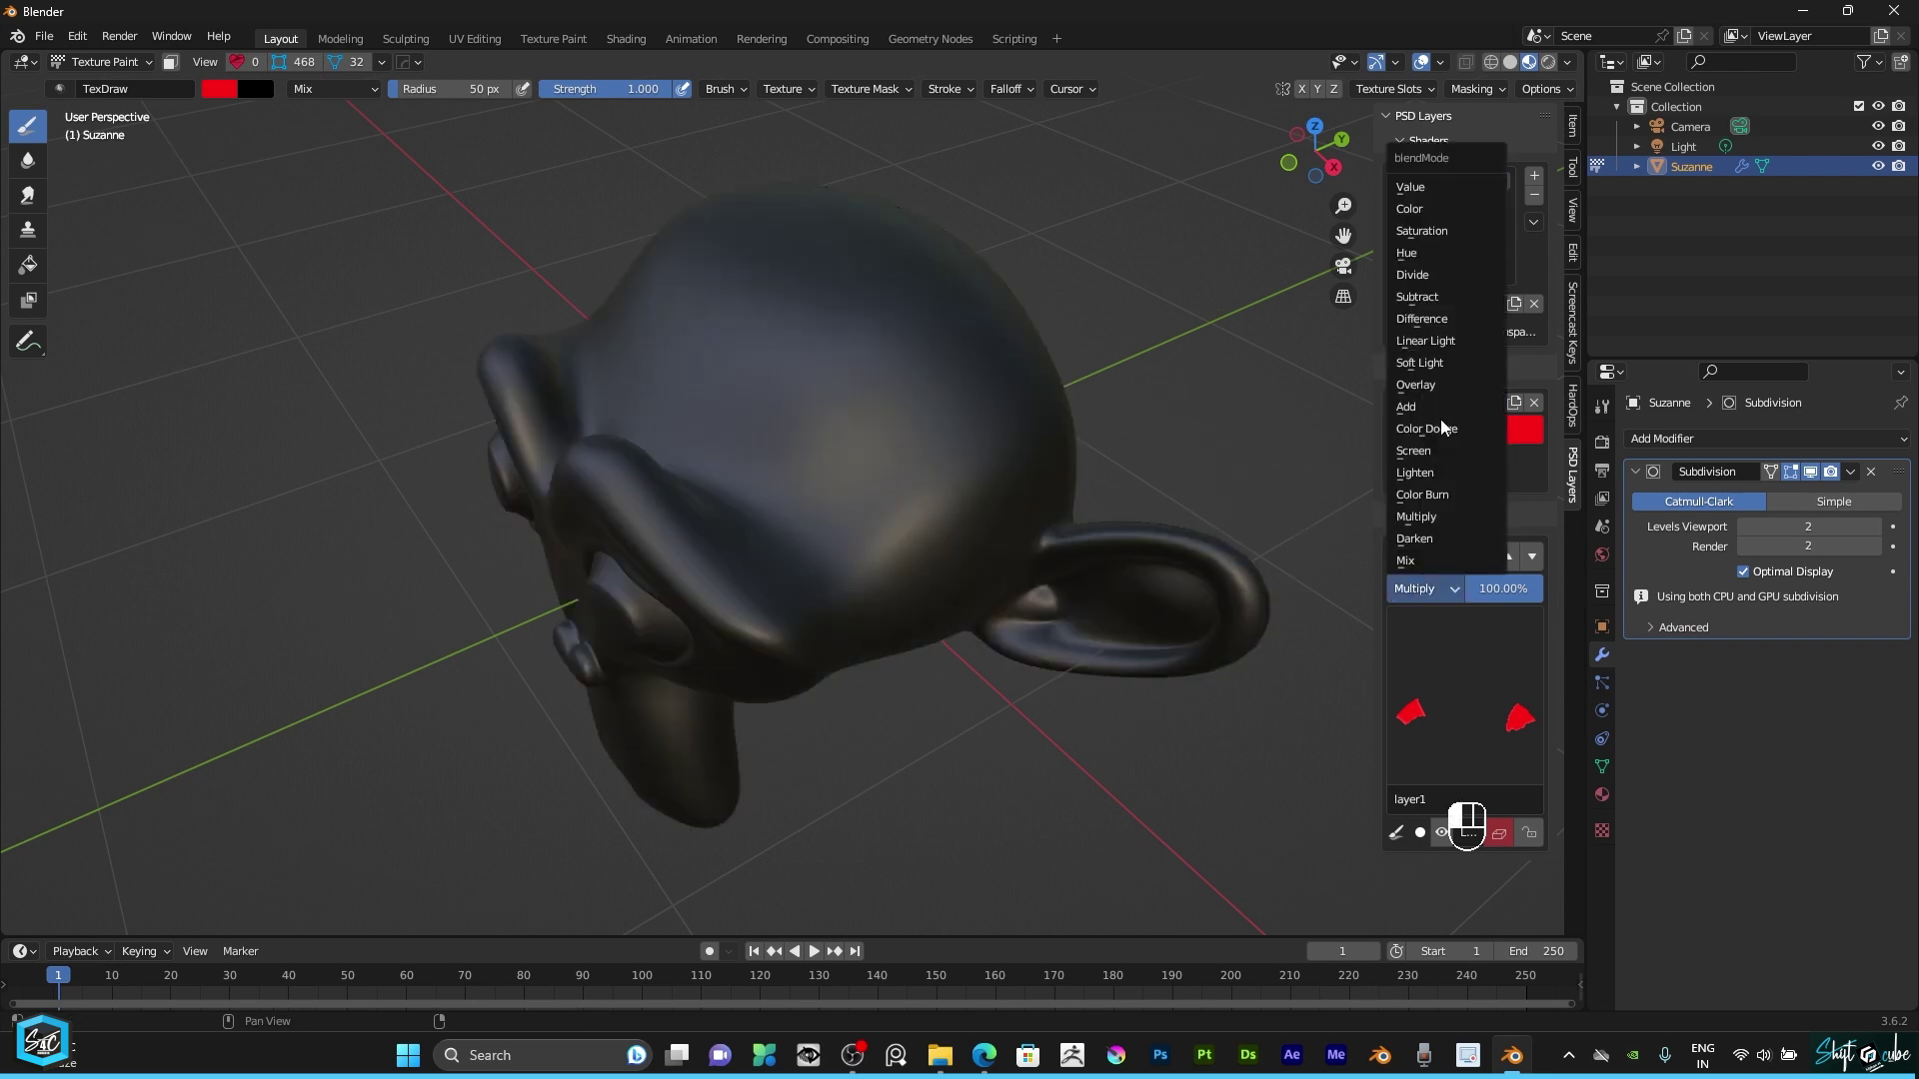
left_click(1433, 560)
Add a new PSD layer named layer2 at 1024 by 1024 above the red layer.
mouse_move(1134, 300)
middle_mouse_down()
mouse_move(1116, 278)
mouse_move(1045, 330)
middle_mouse_up()
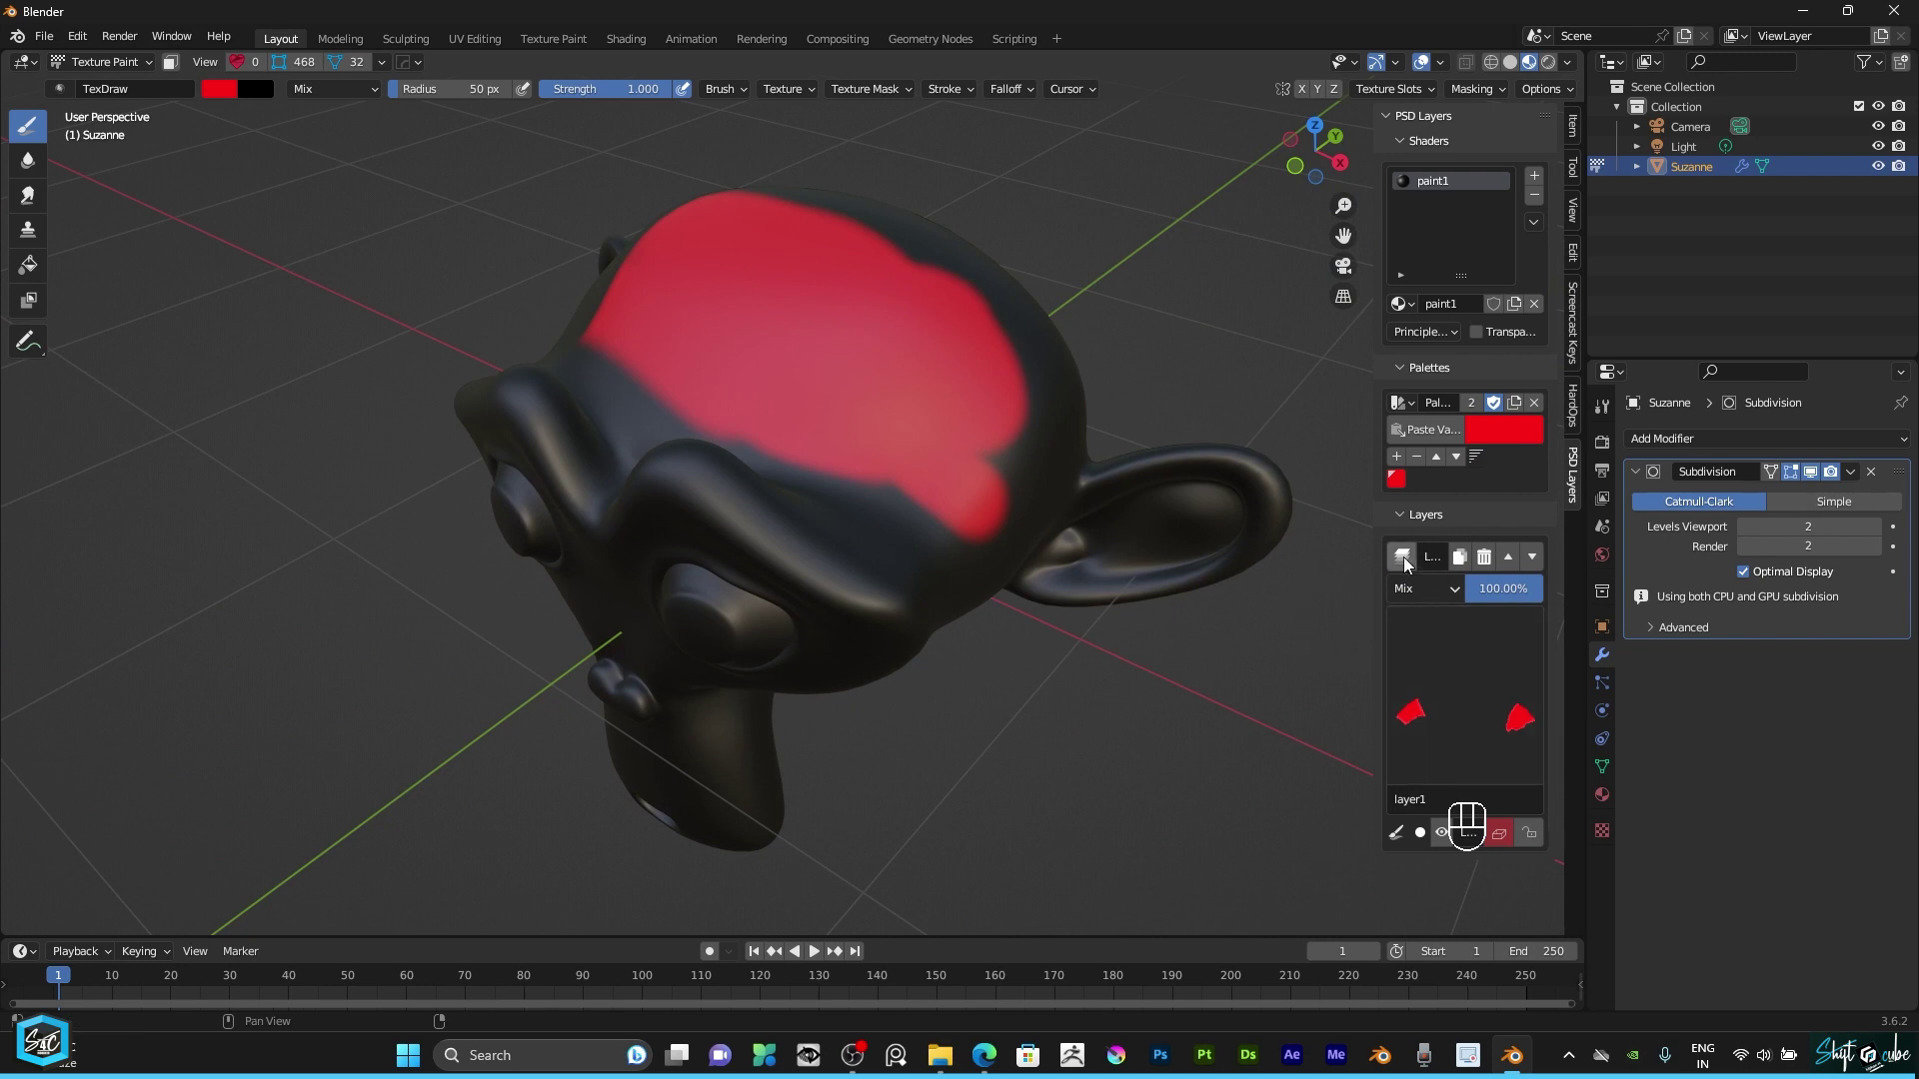
left_click(1403, 556)
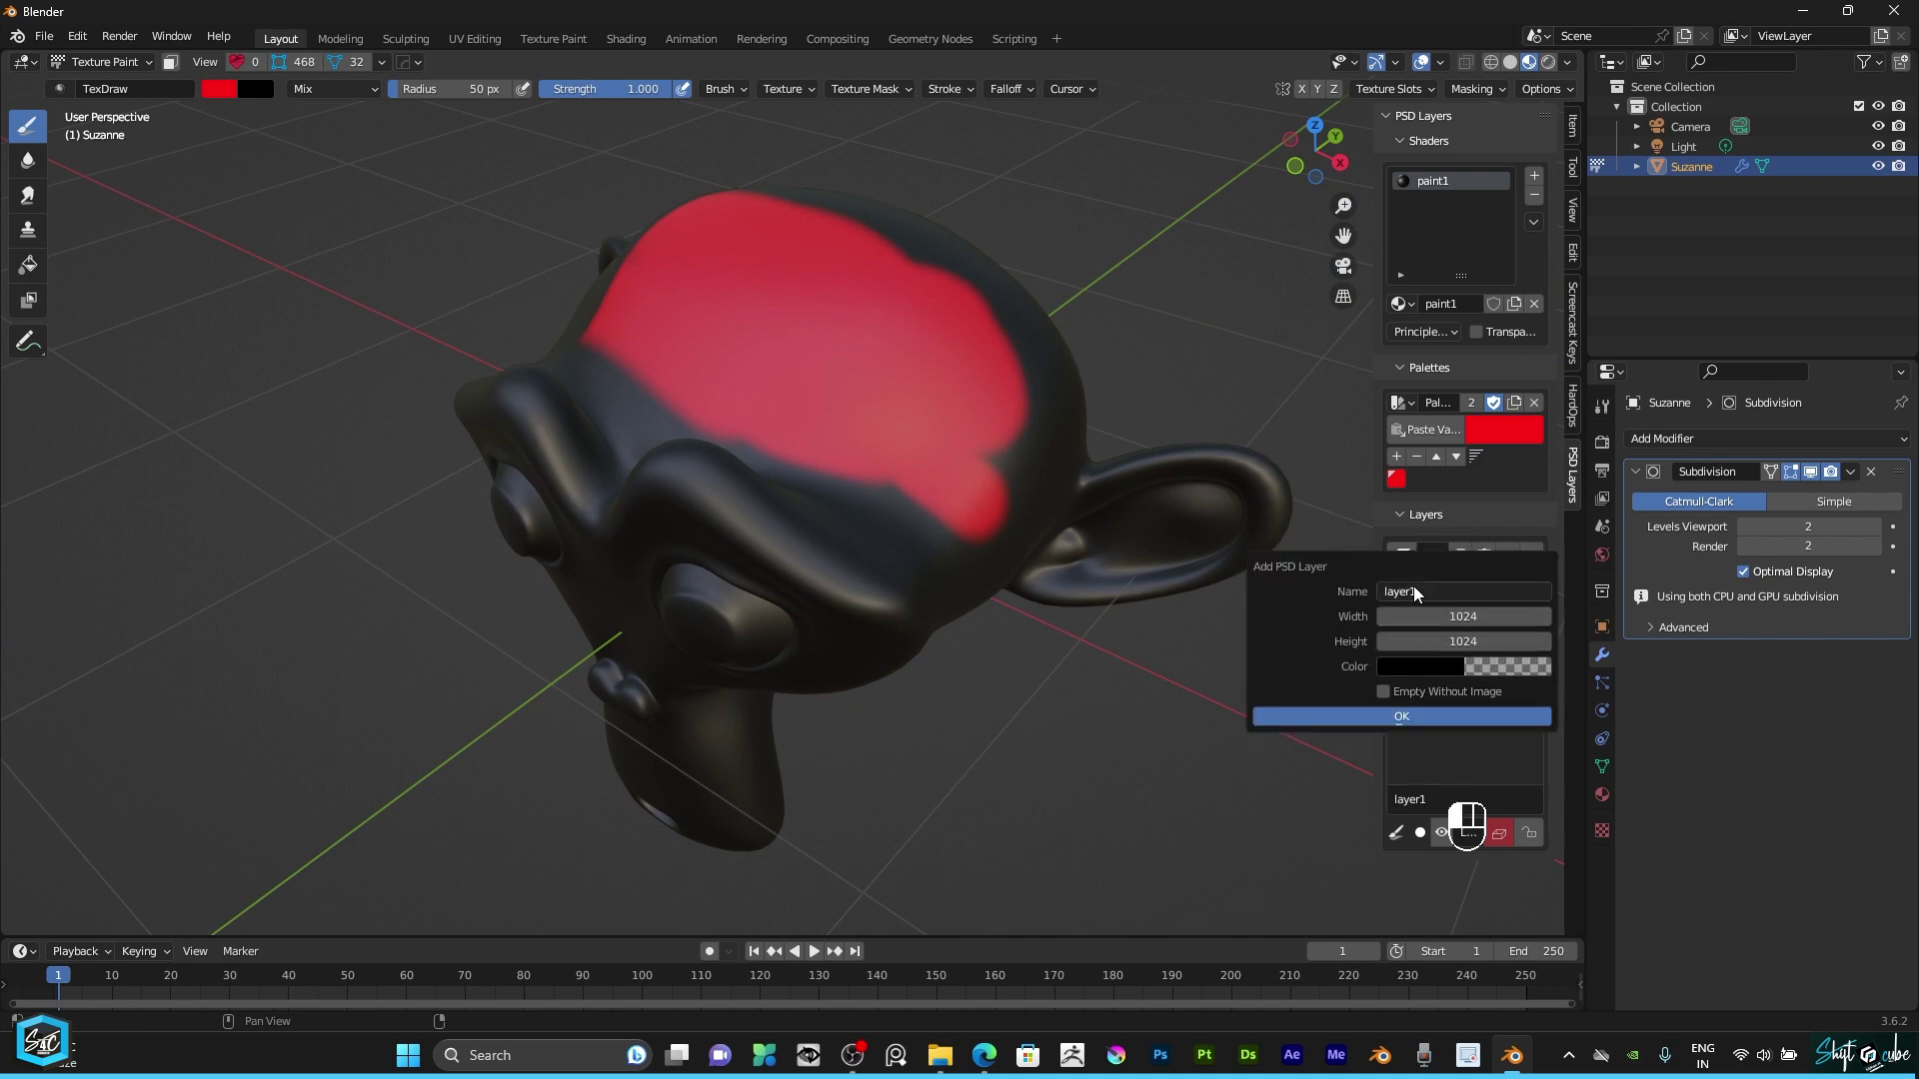
left_click(1413, 590)
left_click_drag(1411, 592, 1424, 592)
type("2")
left_click(1415, 714)
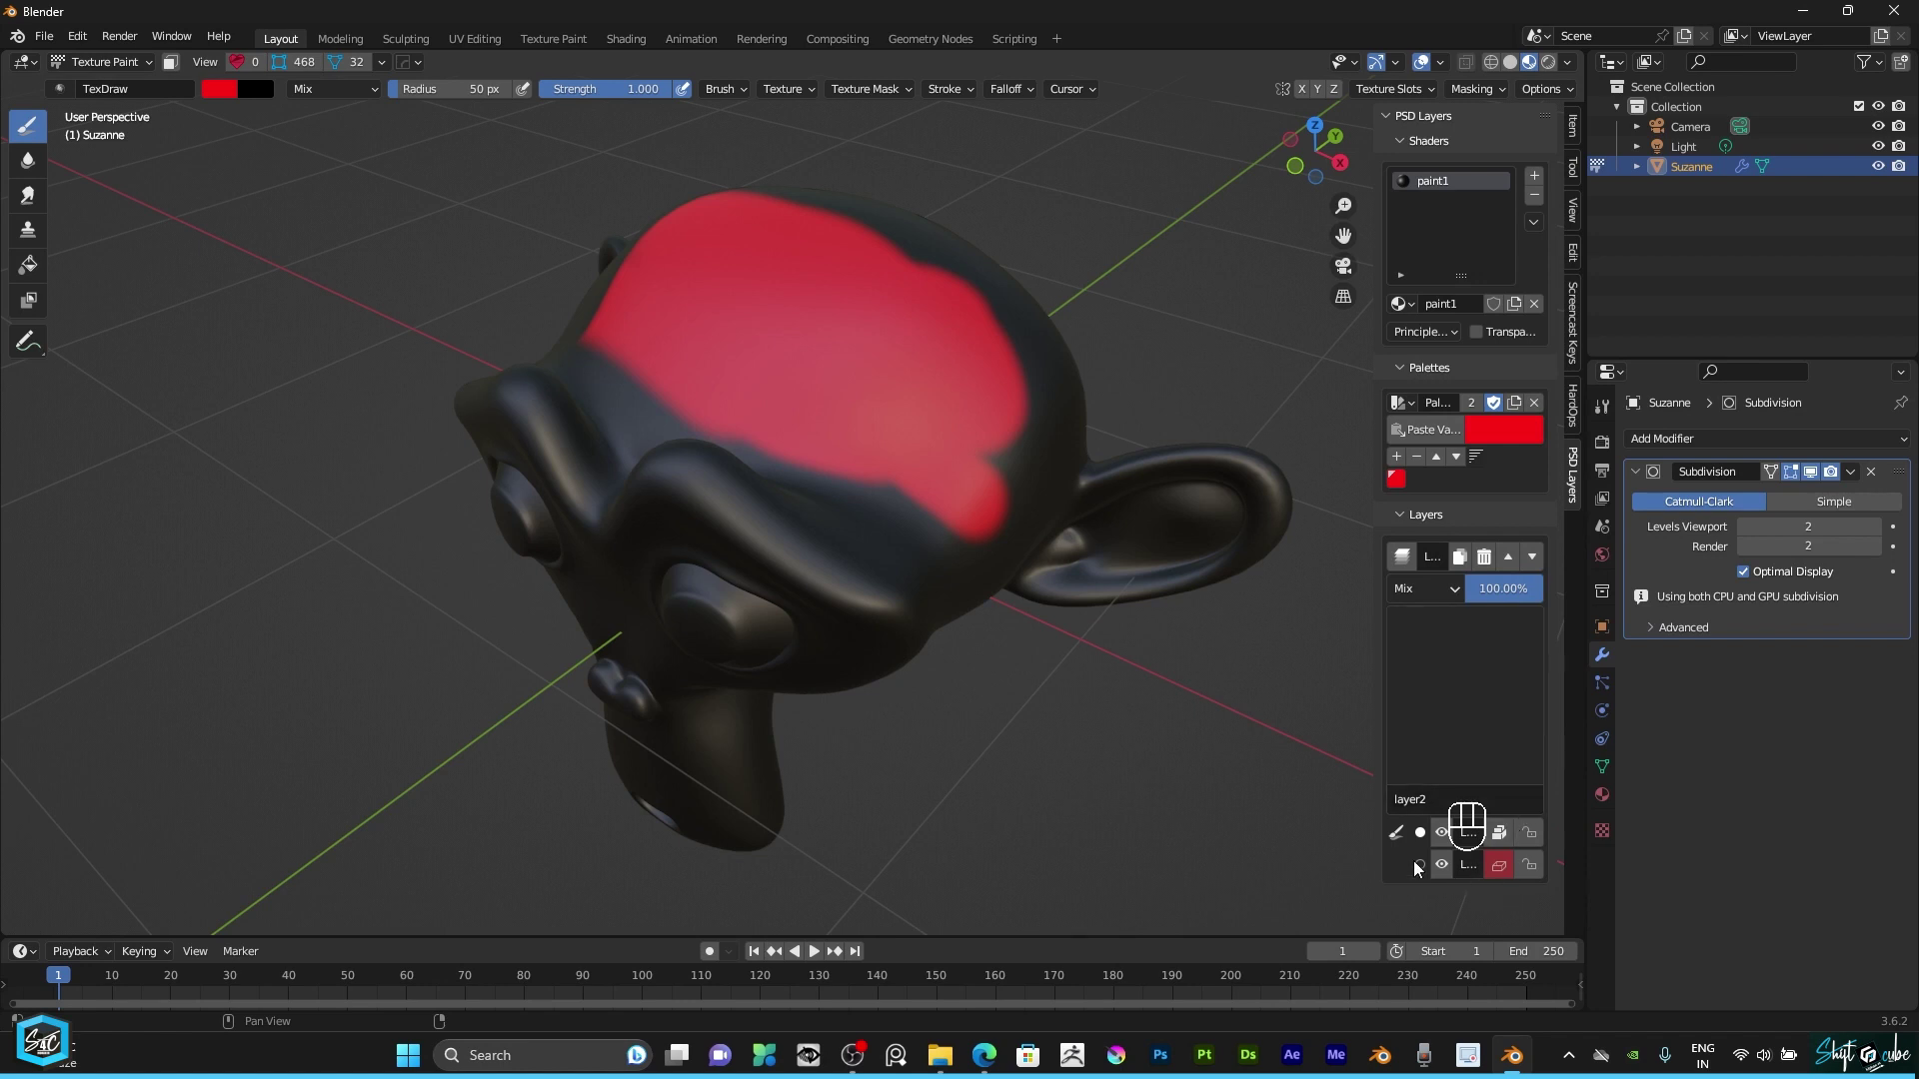
Toggle the visibility of the paint layers off and on to check what each contributes.
left_click(1440, 833)
left_click(1441, 864)
left_click(1441, 864)
left_click(1441, 864)
left_click(1443, 865)
Widen the sidebar so the layer names are readable and set the brush color to yellow.
left_click_drag(1371, 760, 1207, 719)
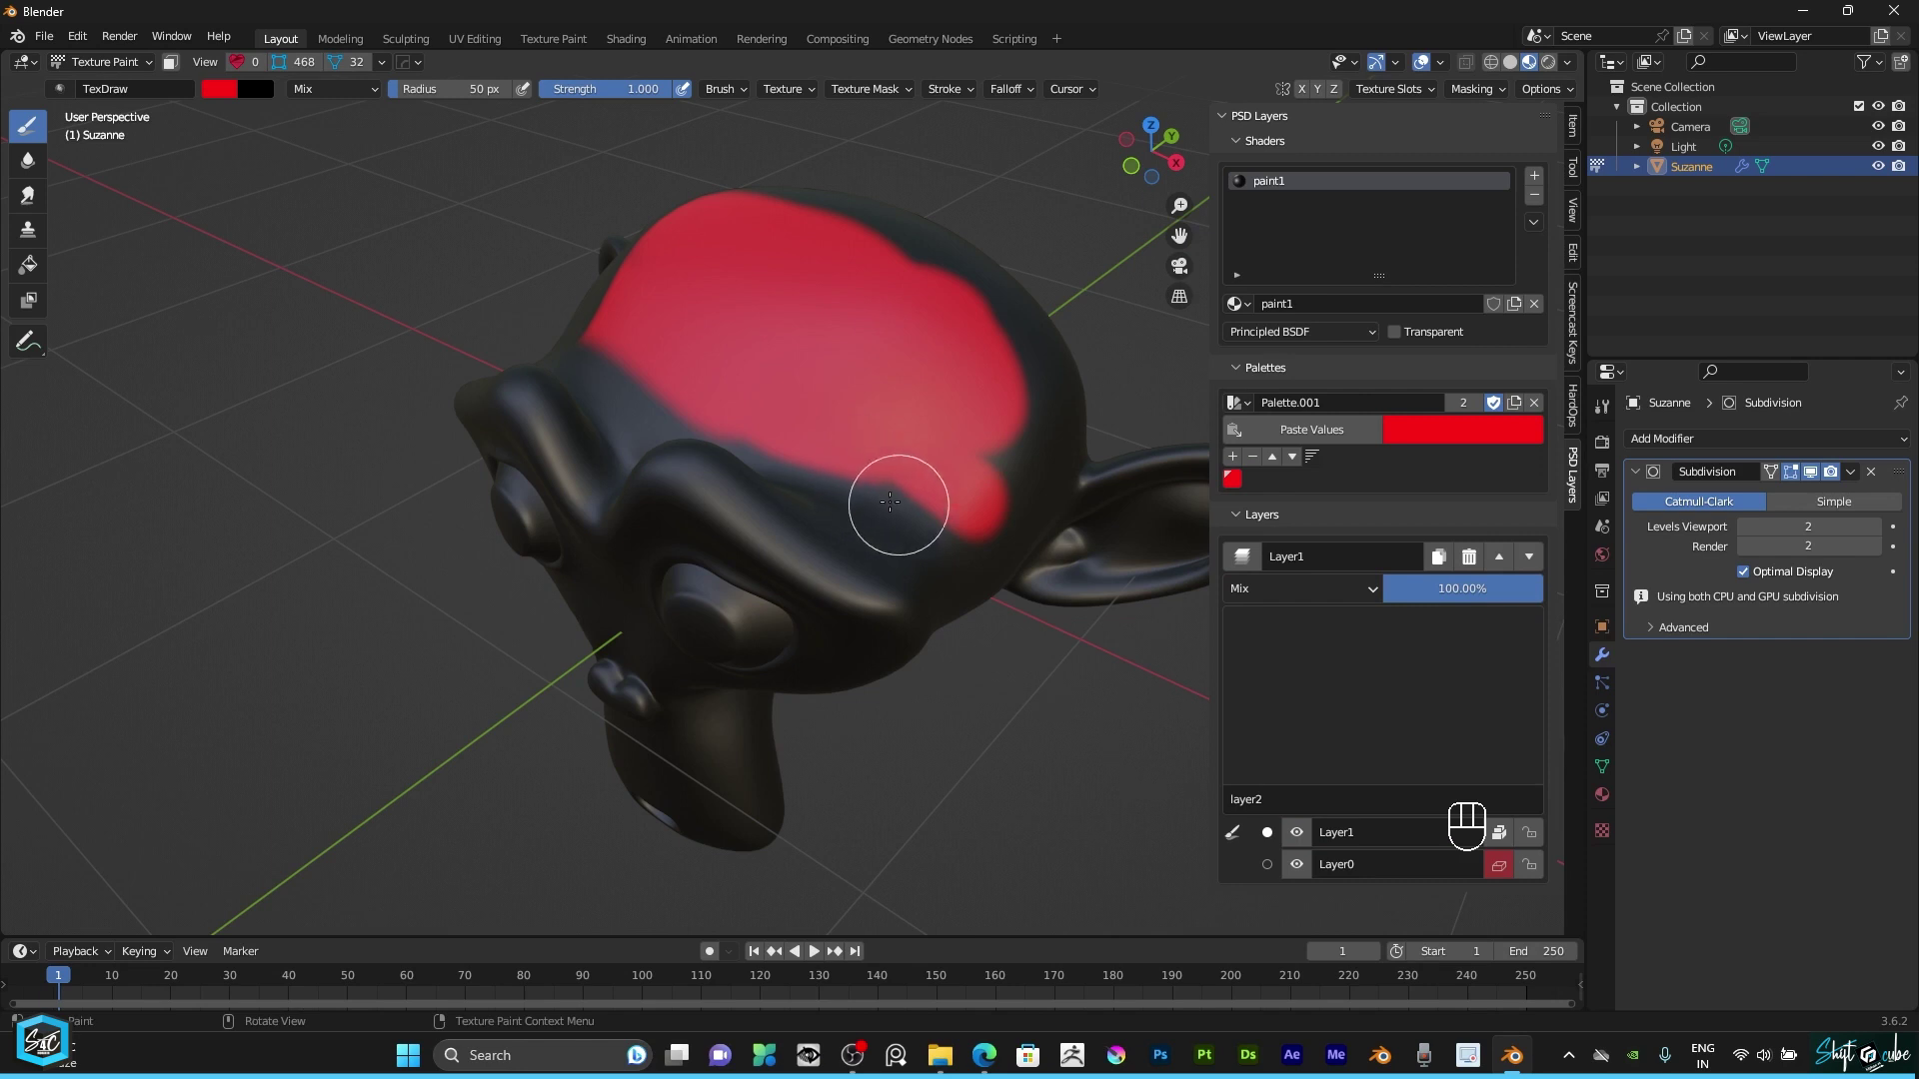
middle_click_drag(891, 502, 848, 446)
left_click(1426, 439)
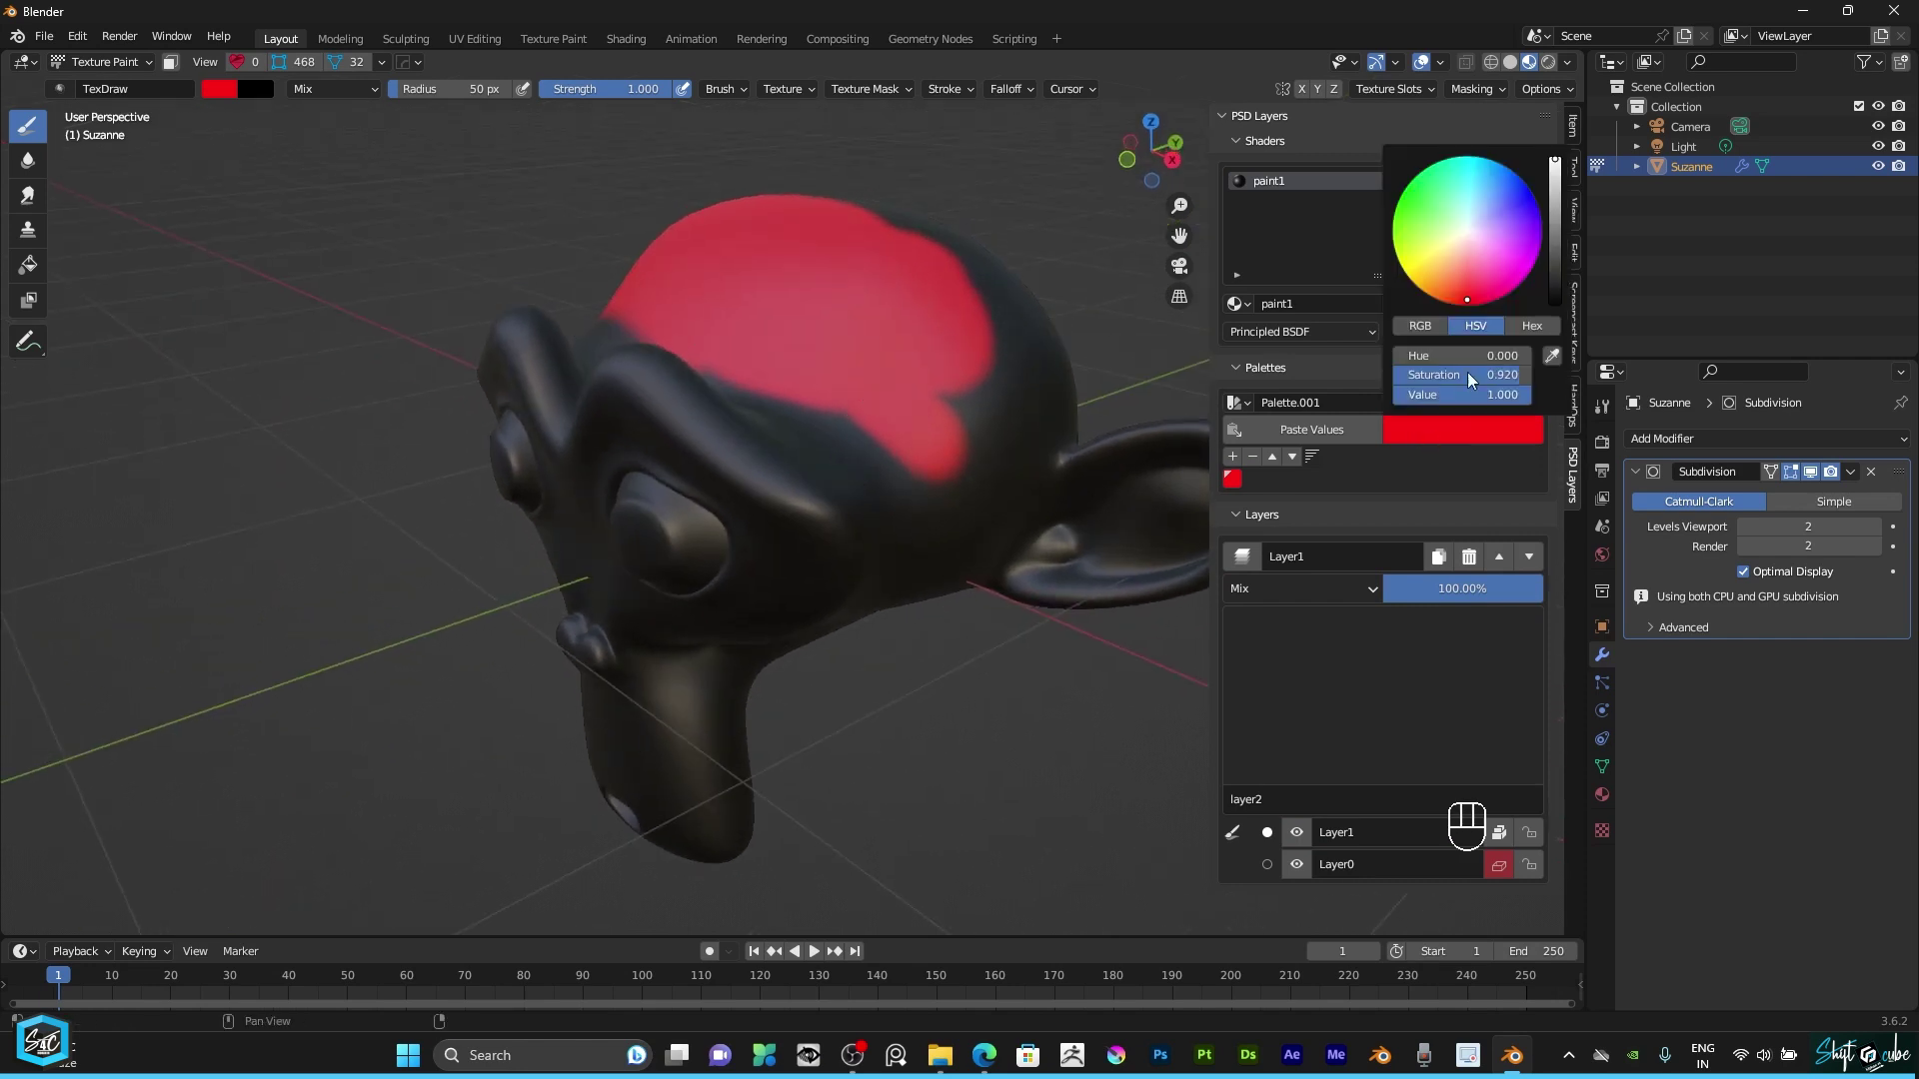
left_click_drag(1467, 261, 1413, 255)
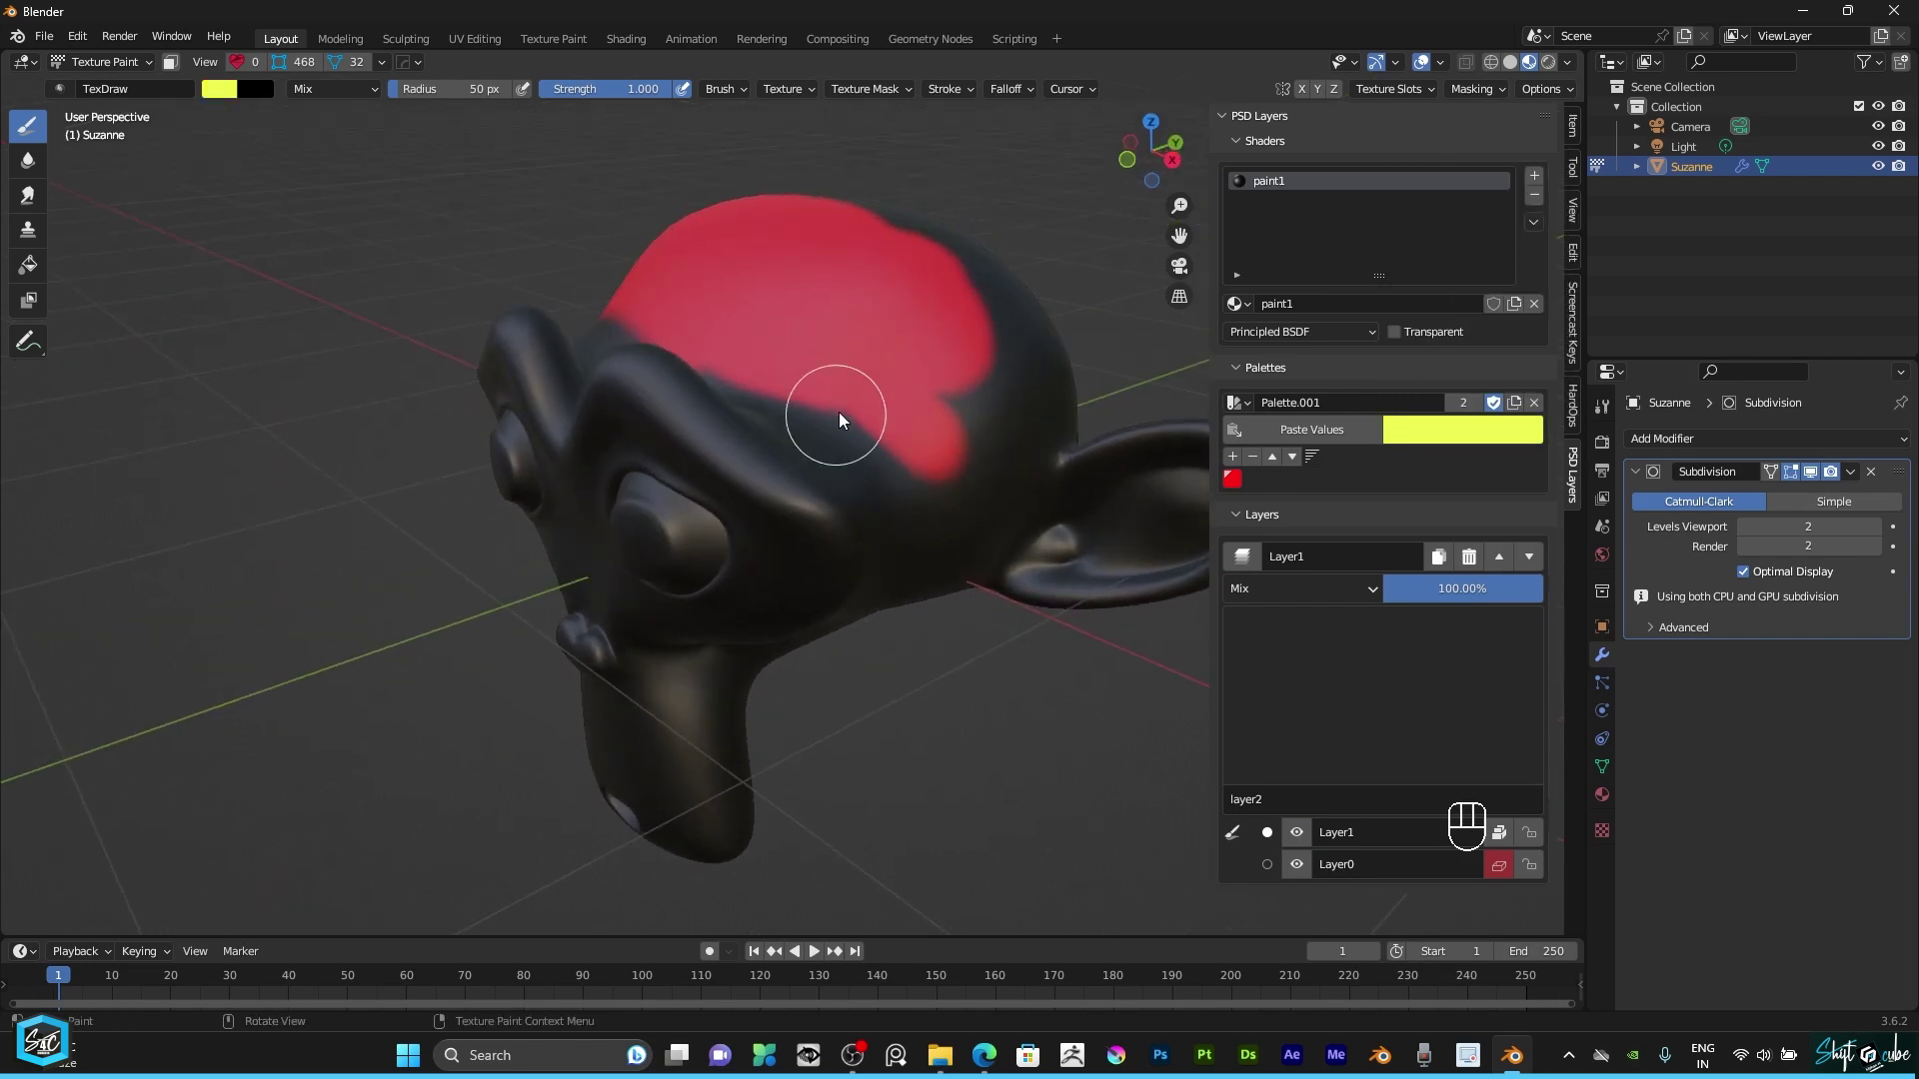
Paint a yellow patch on Layer1 over the side of the monkey's head, overlapping the red area.
mouse_move(837, 412)
left_mouse_down()
mouse_move(892, 465)
mouse_move(836, 400)
mouse_move(943, 344)
mouse_move(1005, 400)
mouse_move(870, 394)
mouse_move(769, 440)
mouse_move(924, 539)
mouse_move(987, 442)
left_mouse_up()
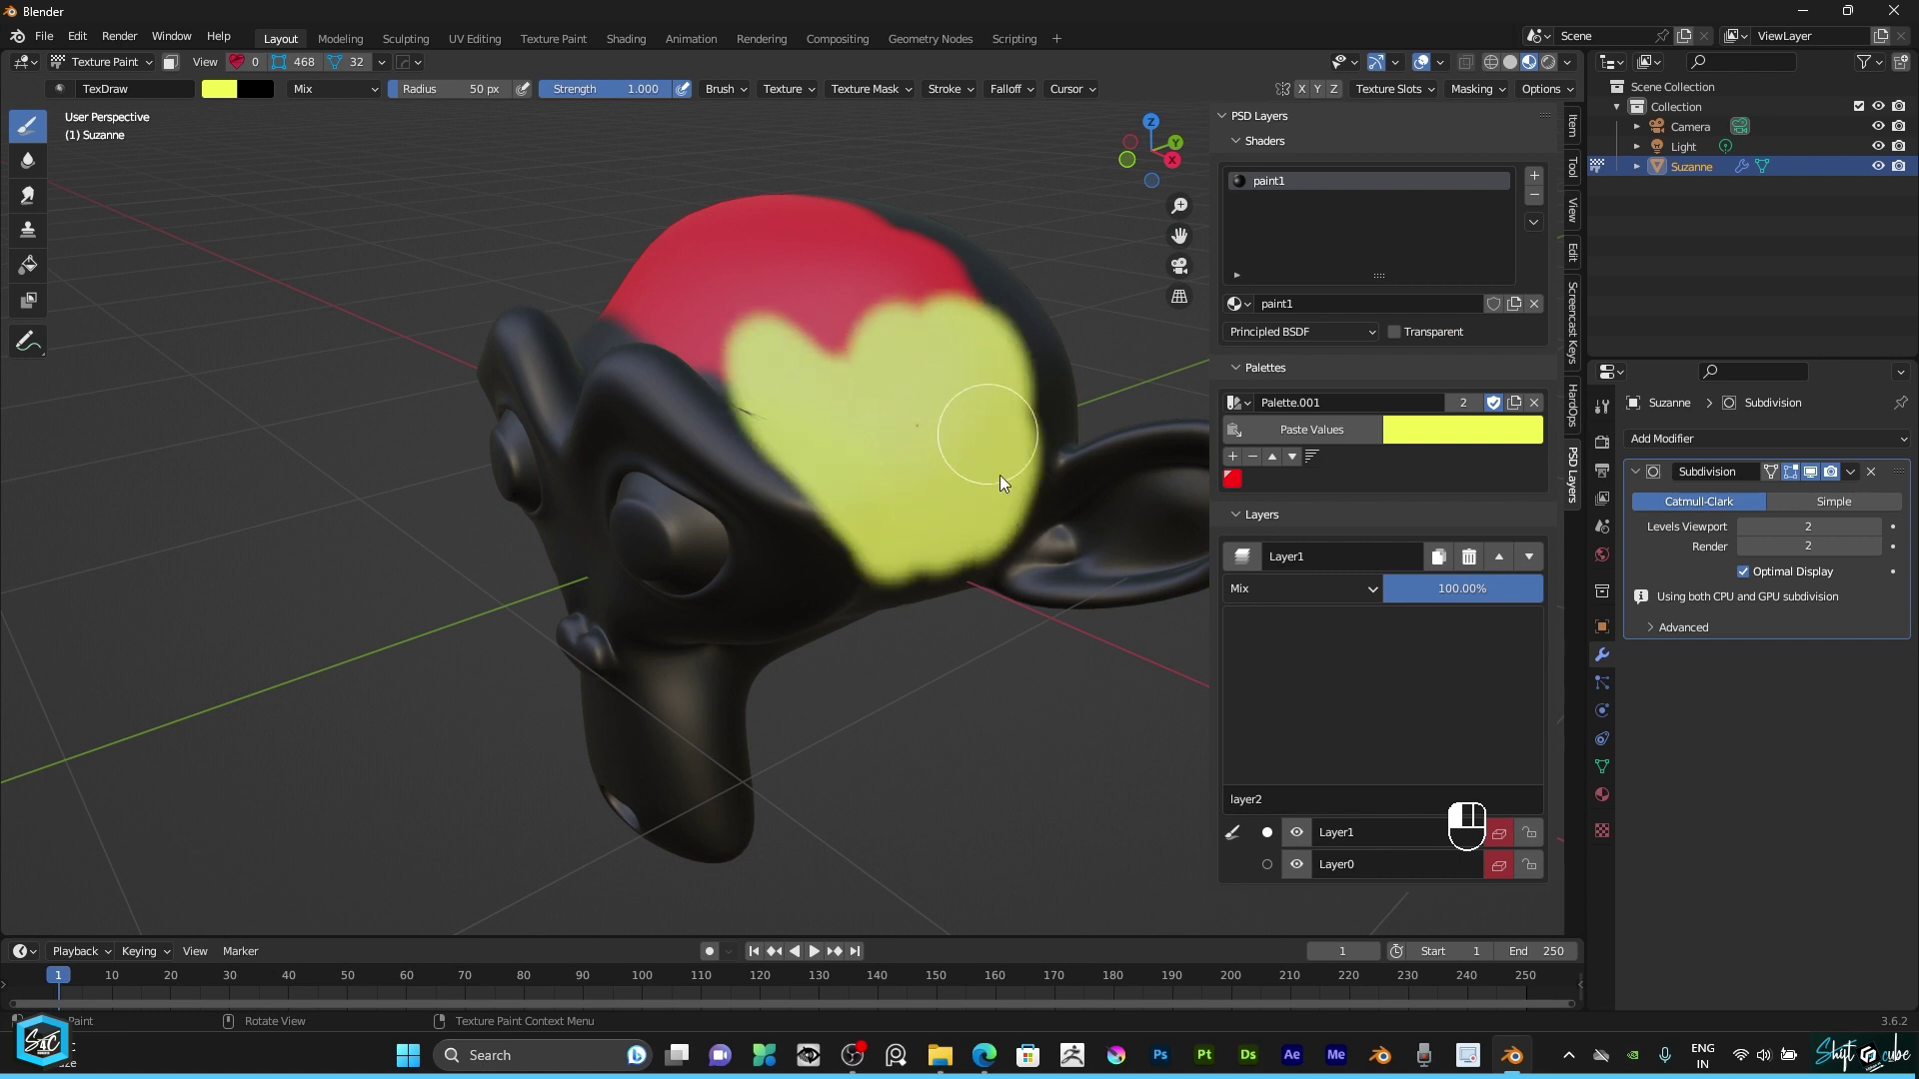
mouse_move(986, 322)
middle_mouse_down()
mouse_move(818, 400)
mouse_move(732, 647)
middle_mouse_up()
mouse_move(731, 646)
left_mouse_down()
mouse_move(706, 458)
mouse_move(643, 523)
mouse_move(639, 454)
left_mouse_up()
mouse_move(729, 506)
middle_mouse_down()
mouse_move(877, 414)
mouse_move(915, 444)
middle_mouse_up()
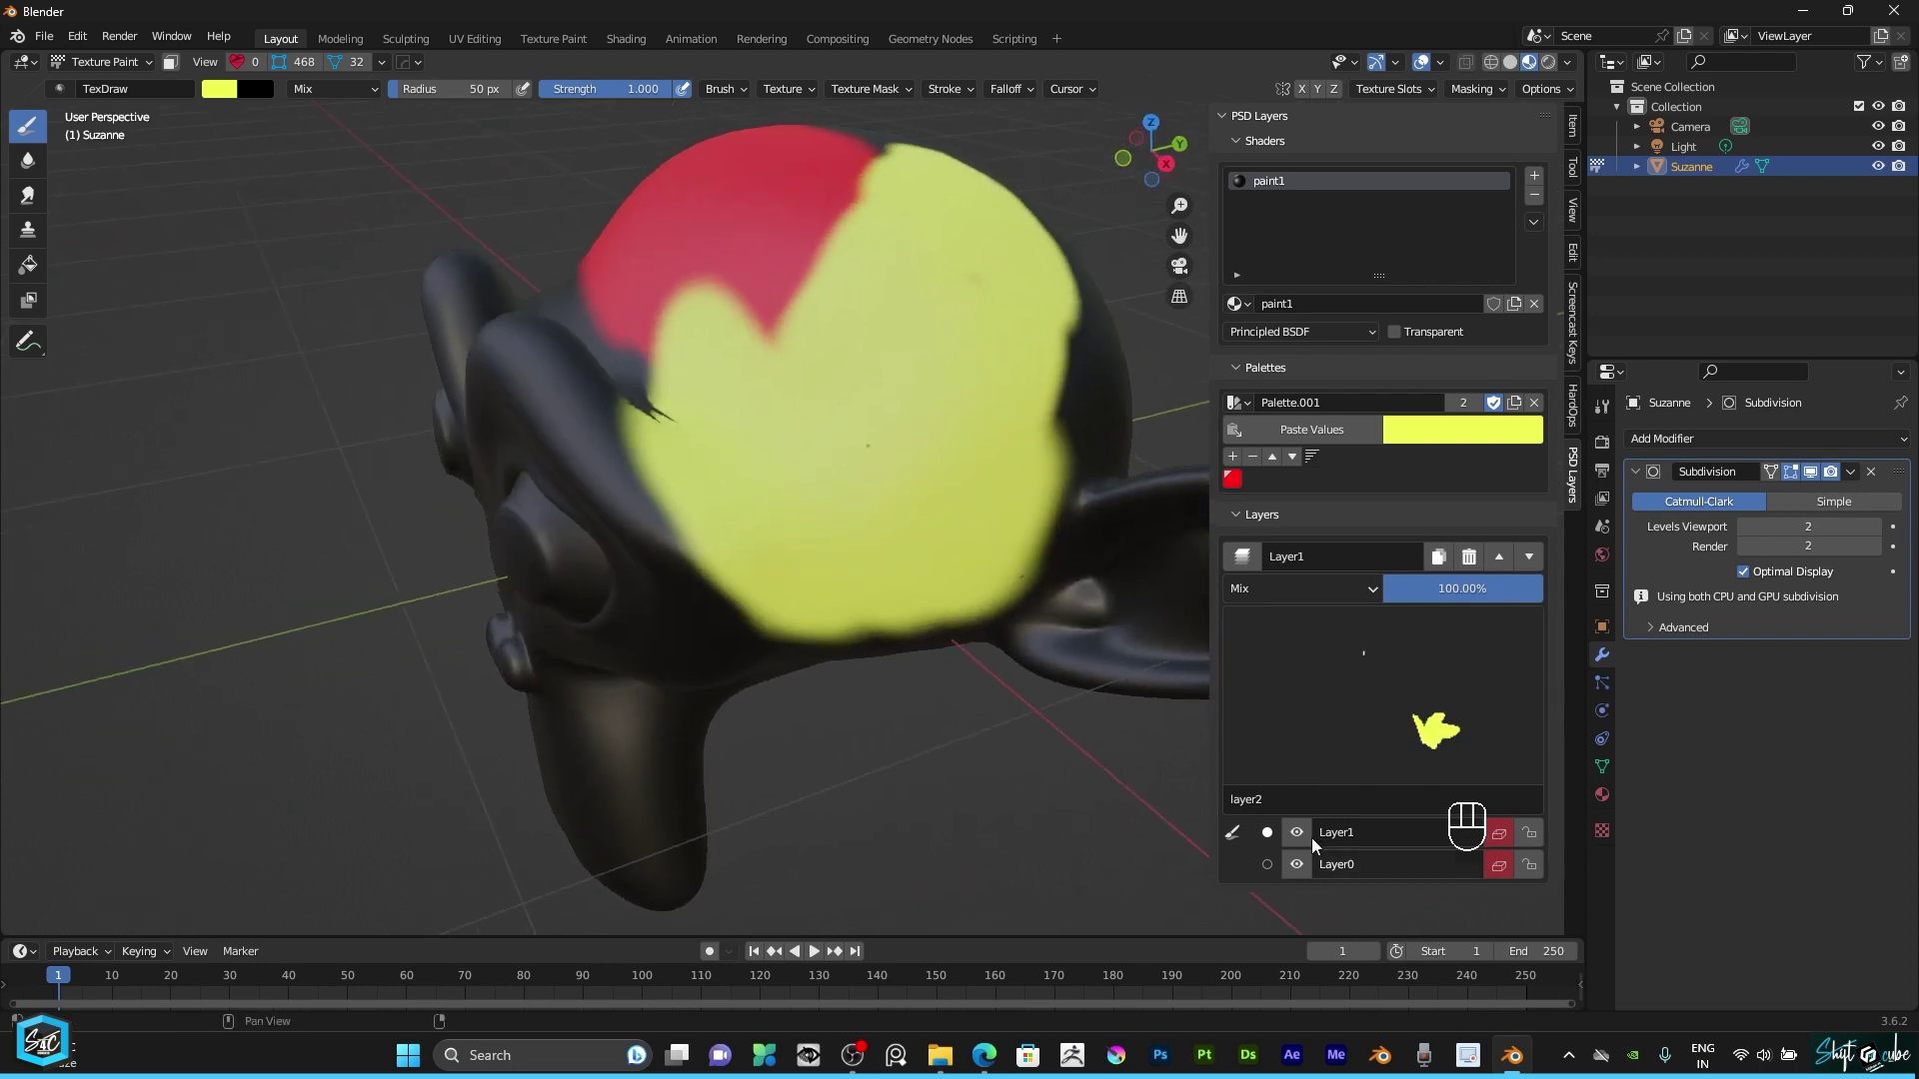
Hide and show the yellow Layer1 and the red Layer0 in turn to compare their paint.
left_click(1298, 835)
left_click(1298, 835)
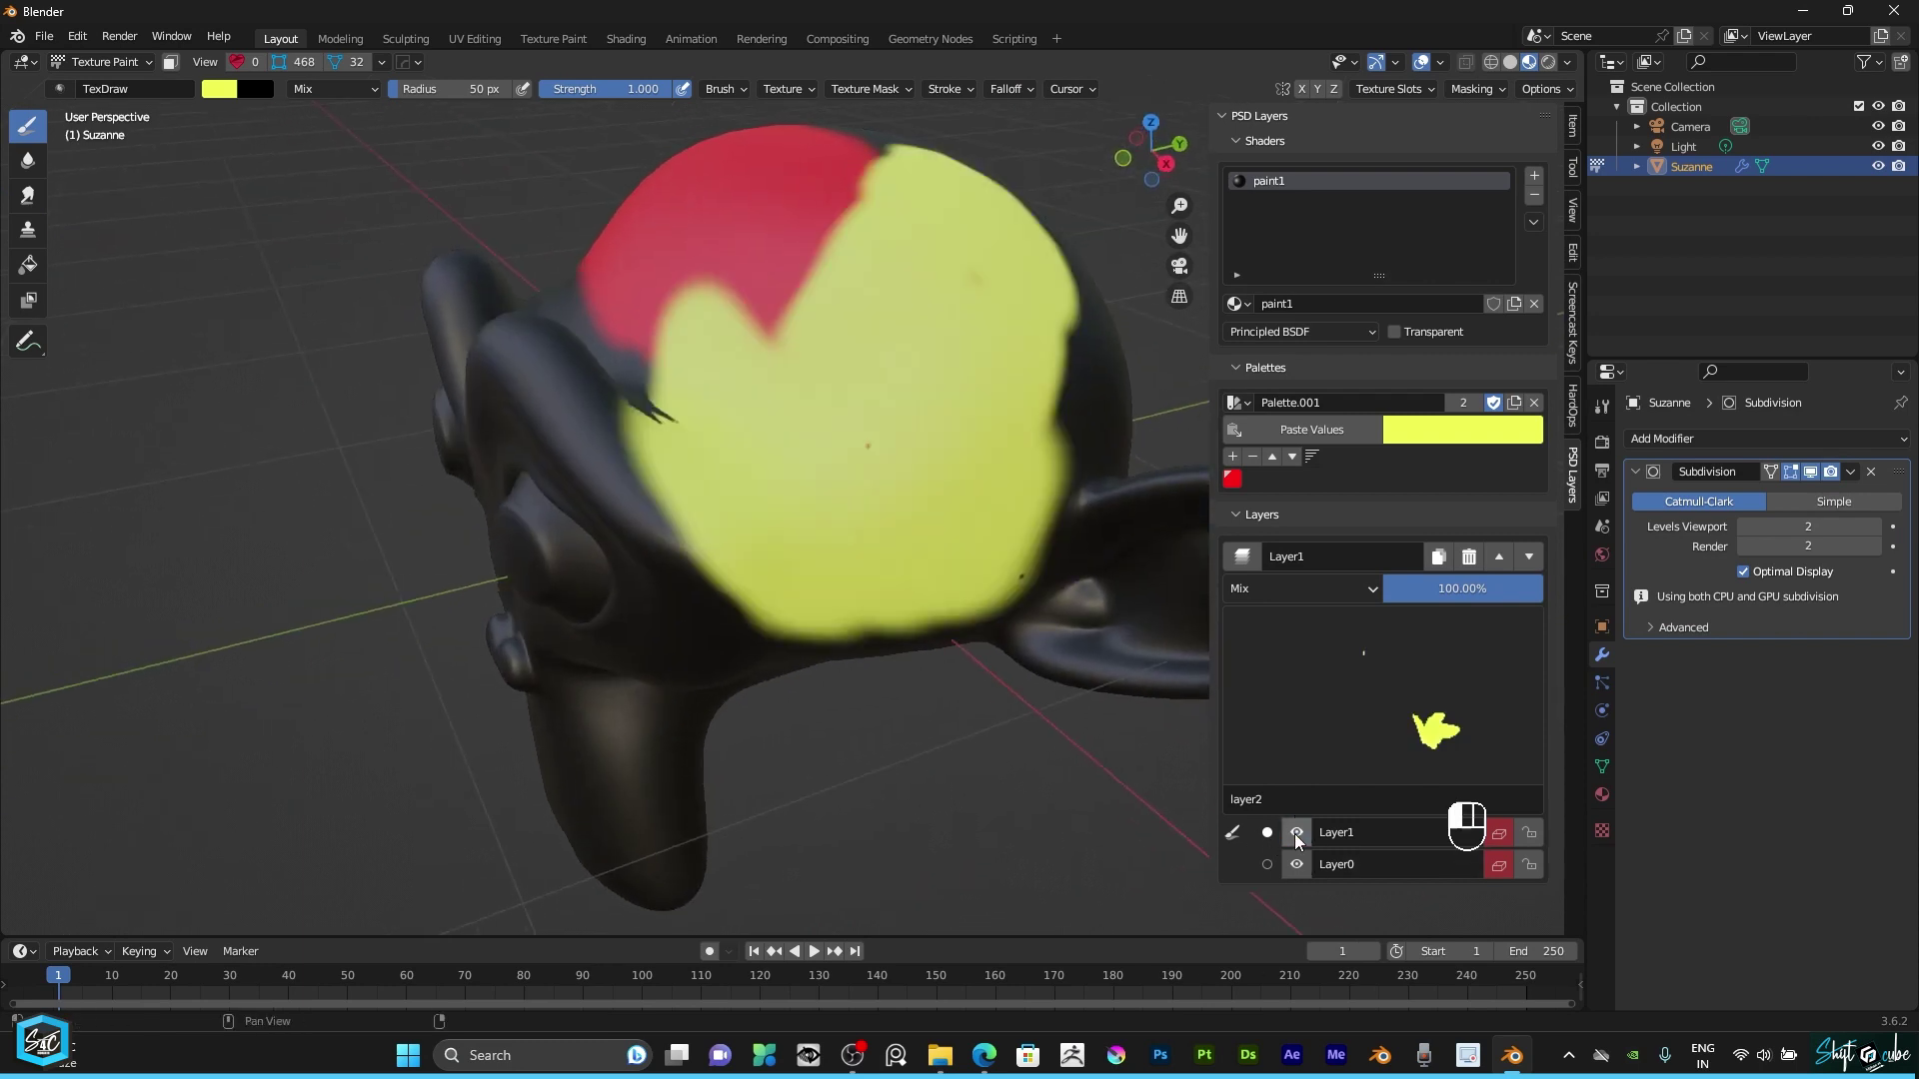
left_click(1298, 866)
left_click(1298, 865)
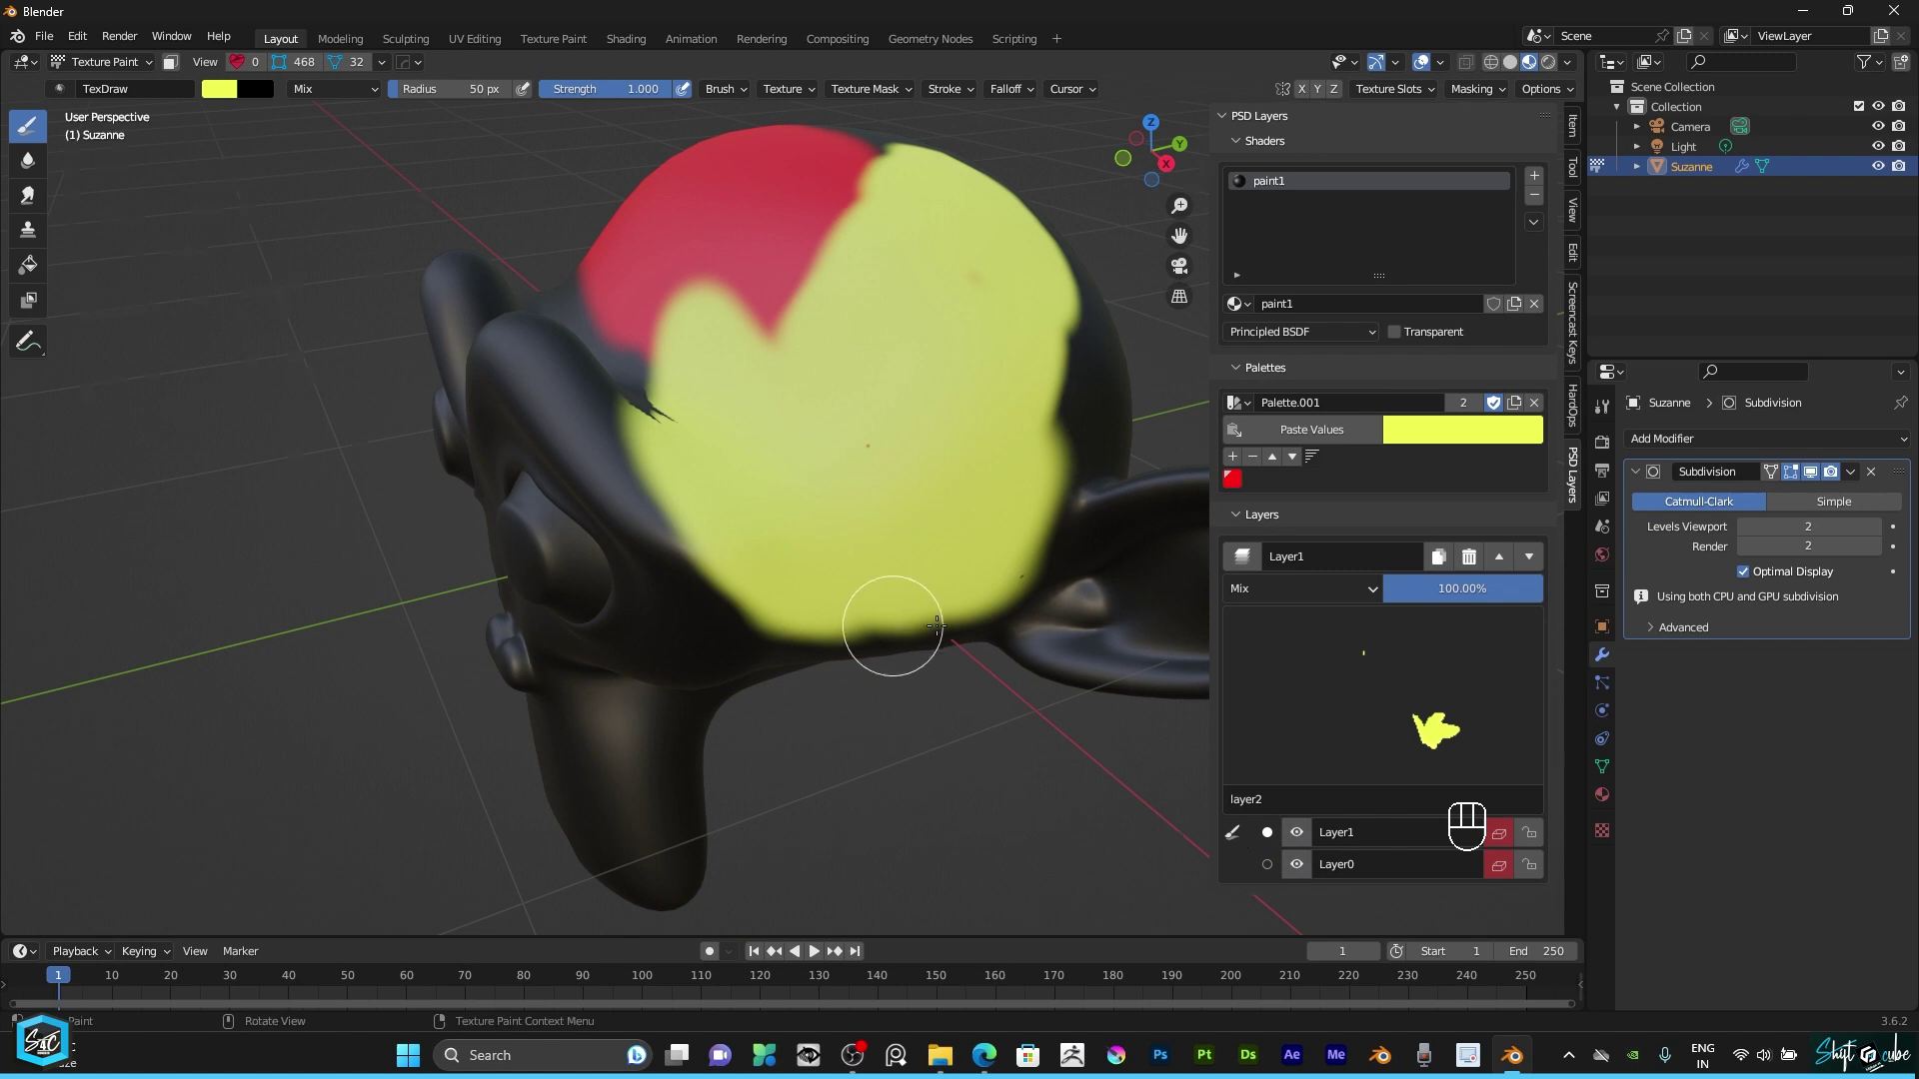
Add a third PSD layer named layer3 to the paint1 material.
middle_click_drag(891, 621, 958, 637)
scroll(913, 556, "down", 2)
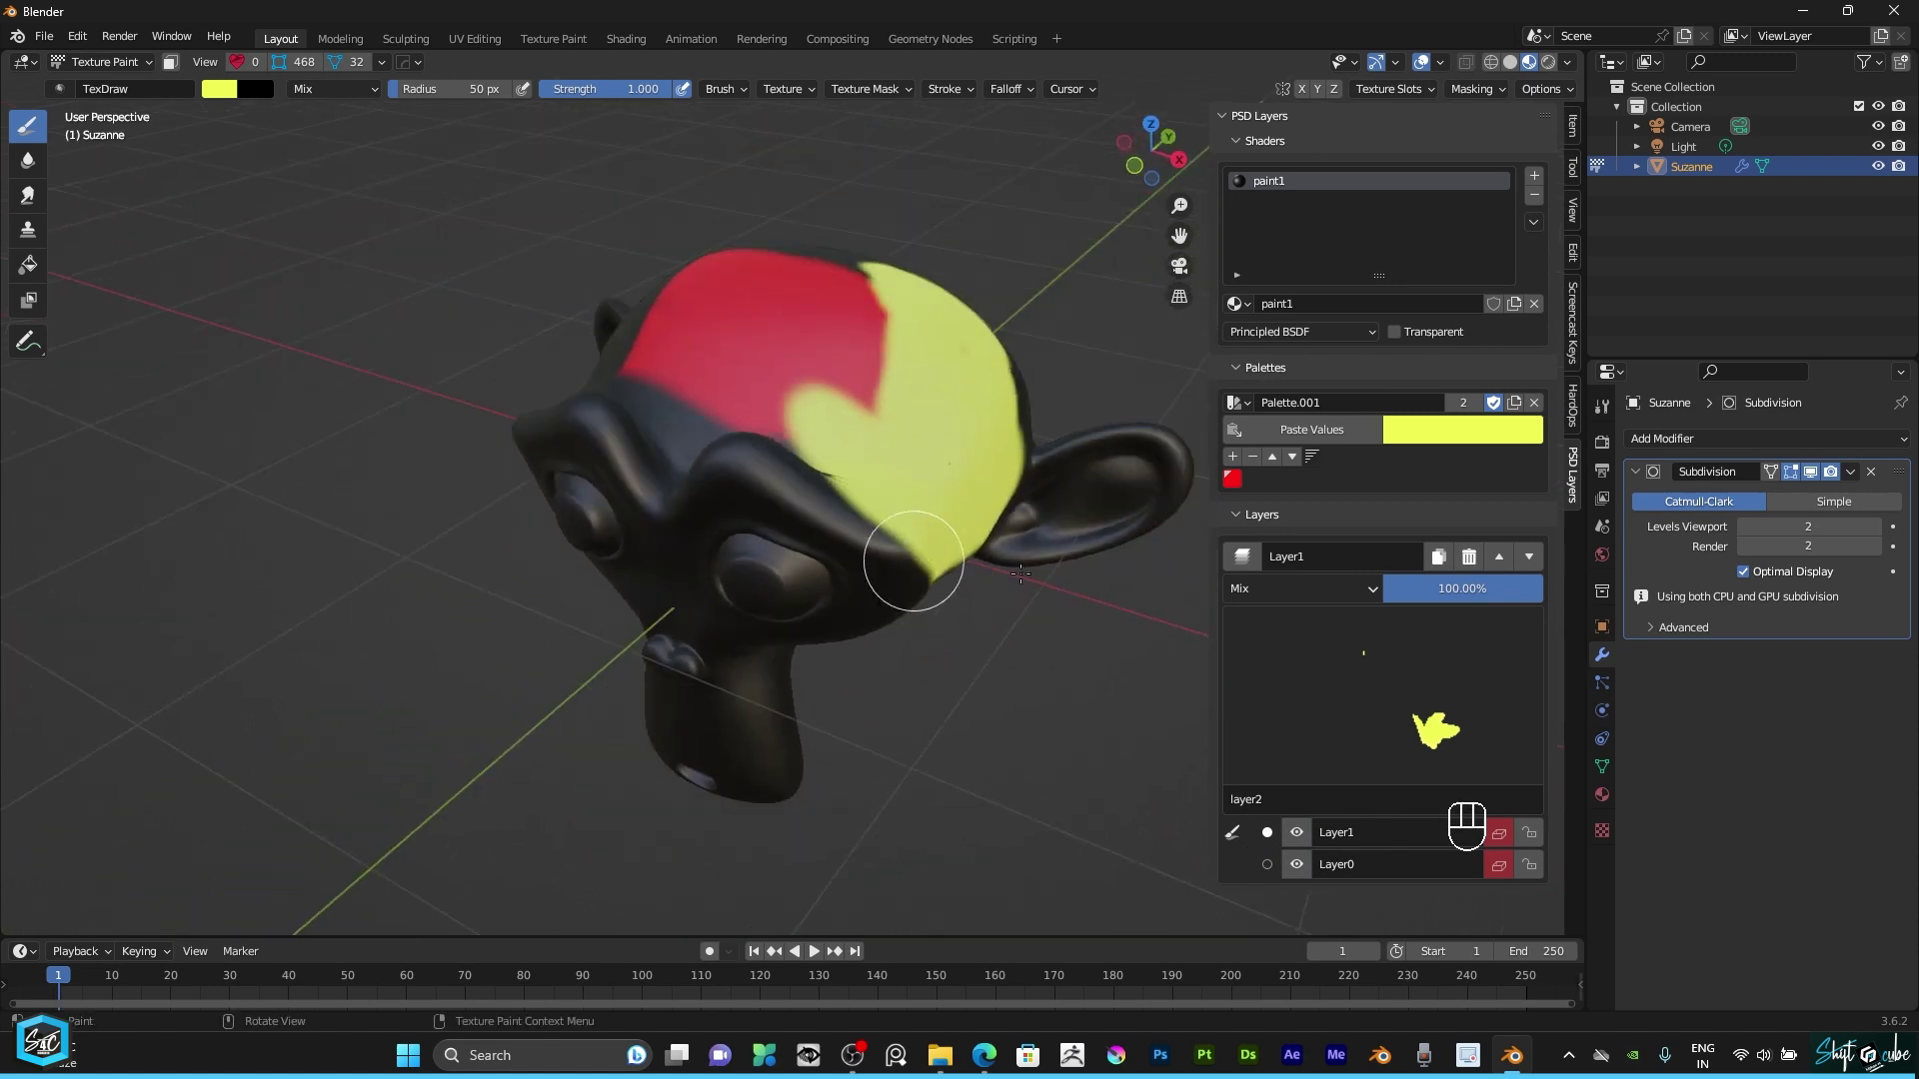
left_click(1242, 558)
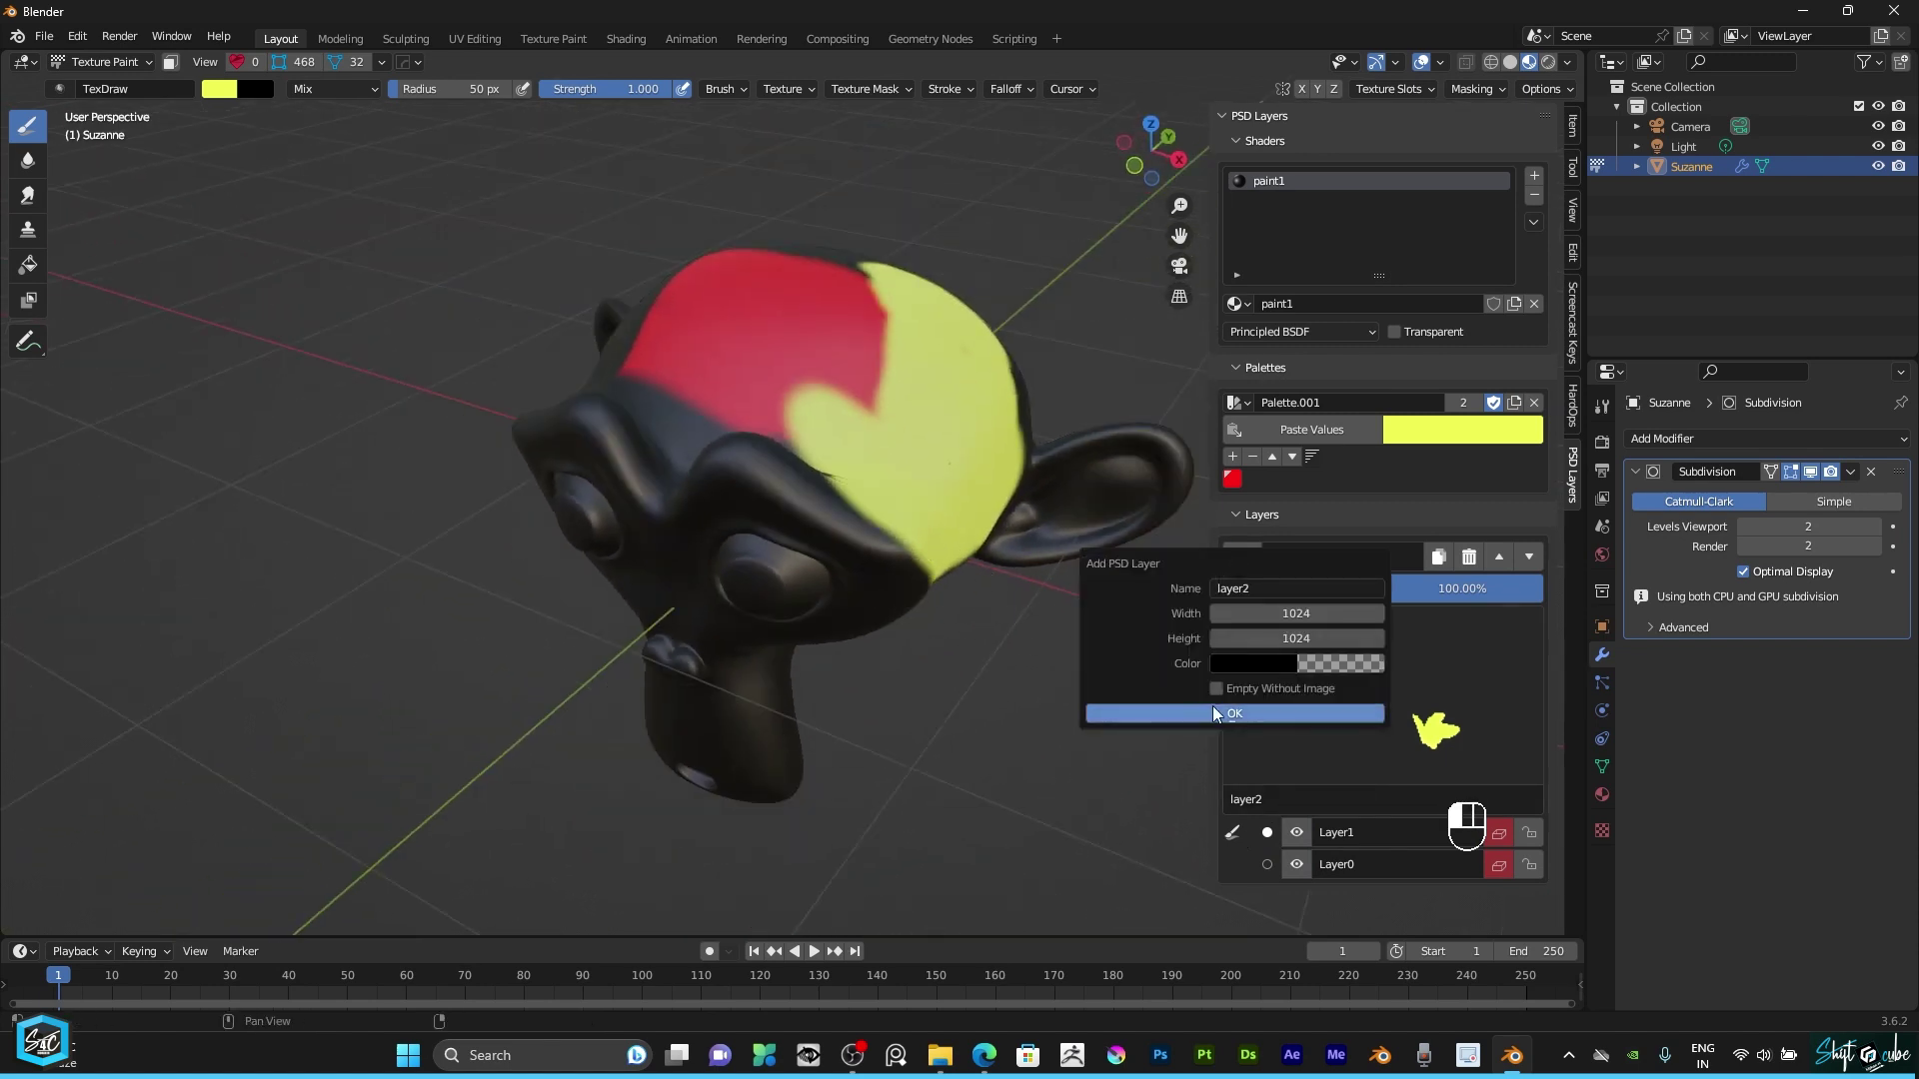
left_click(1235, 589)
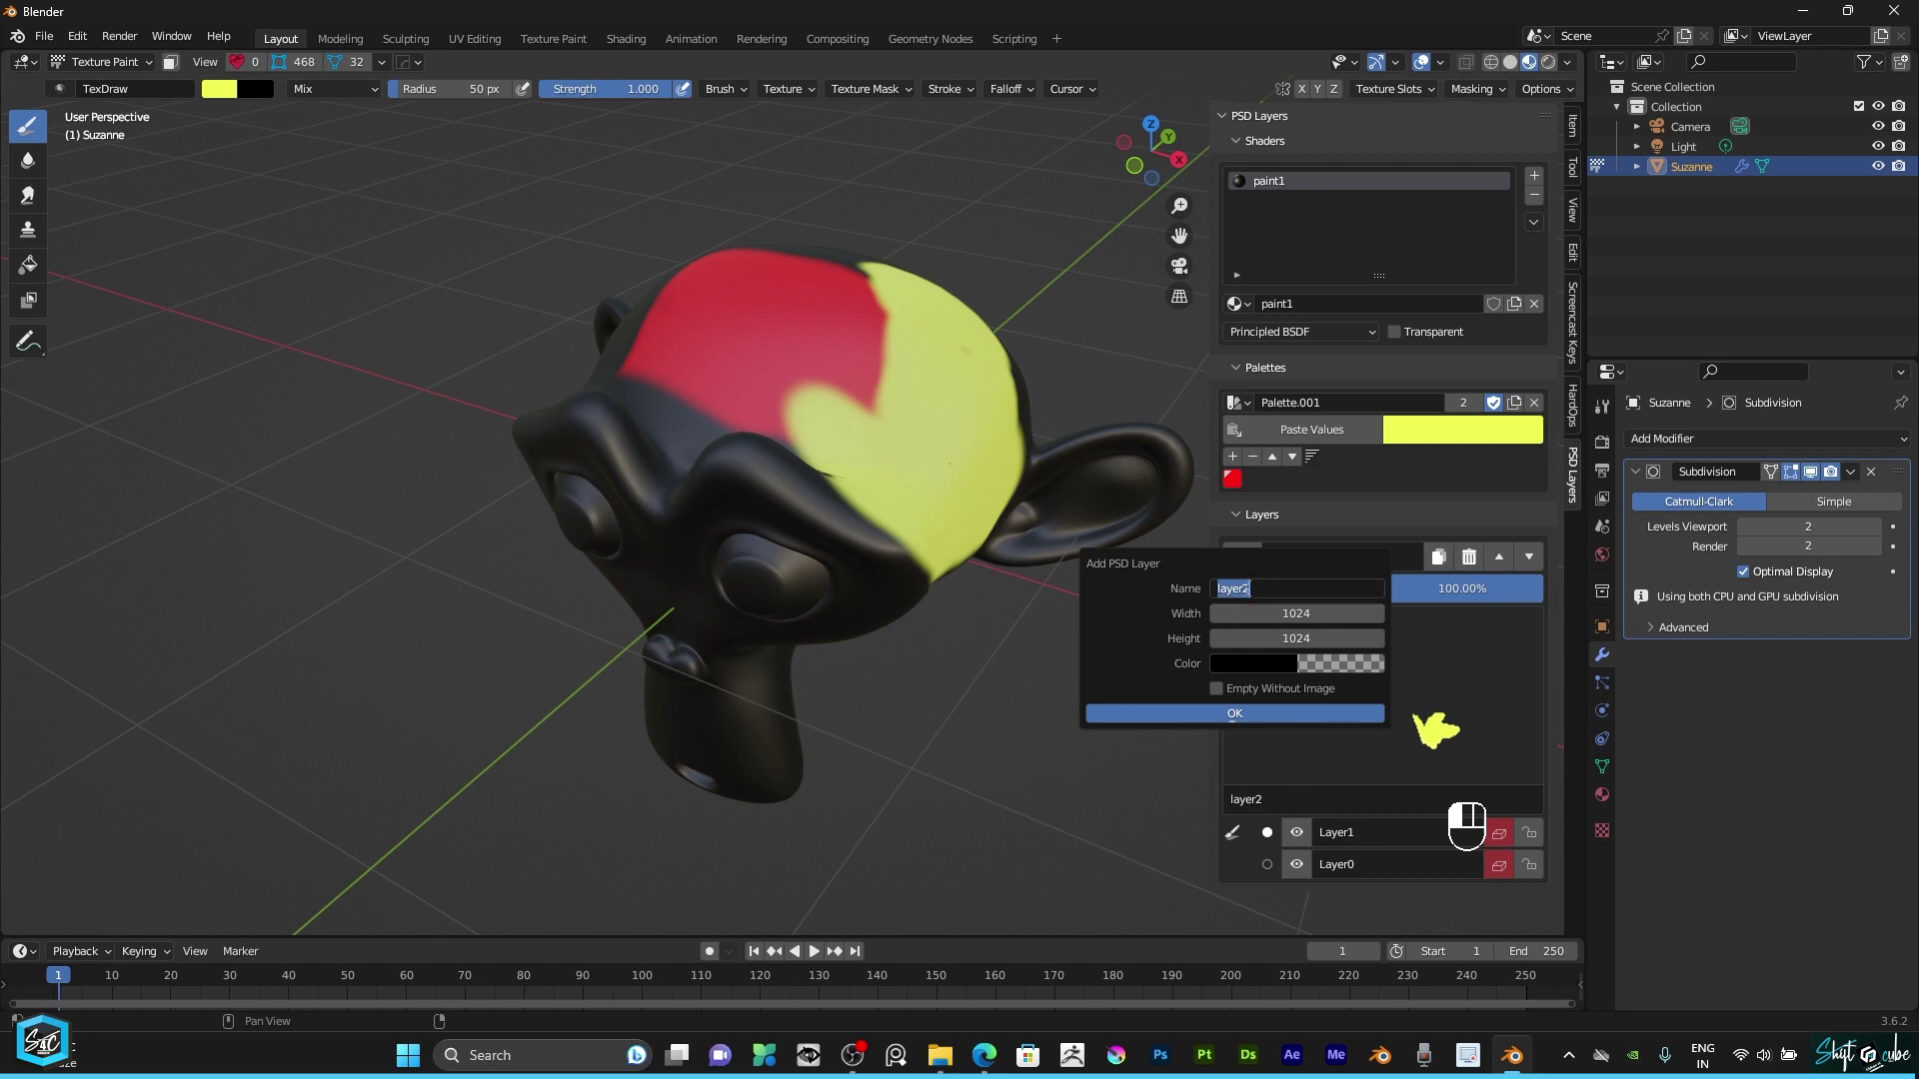
key("Return")
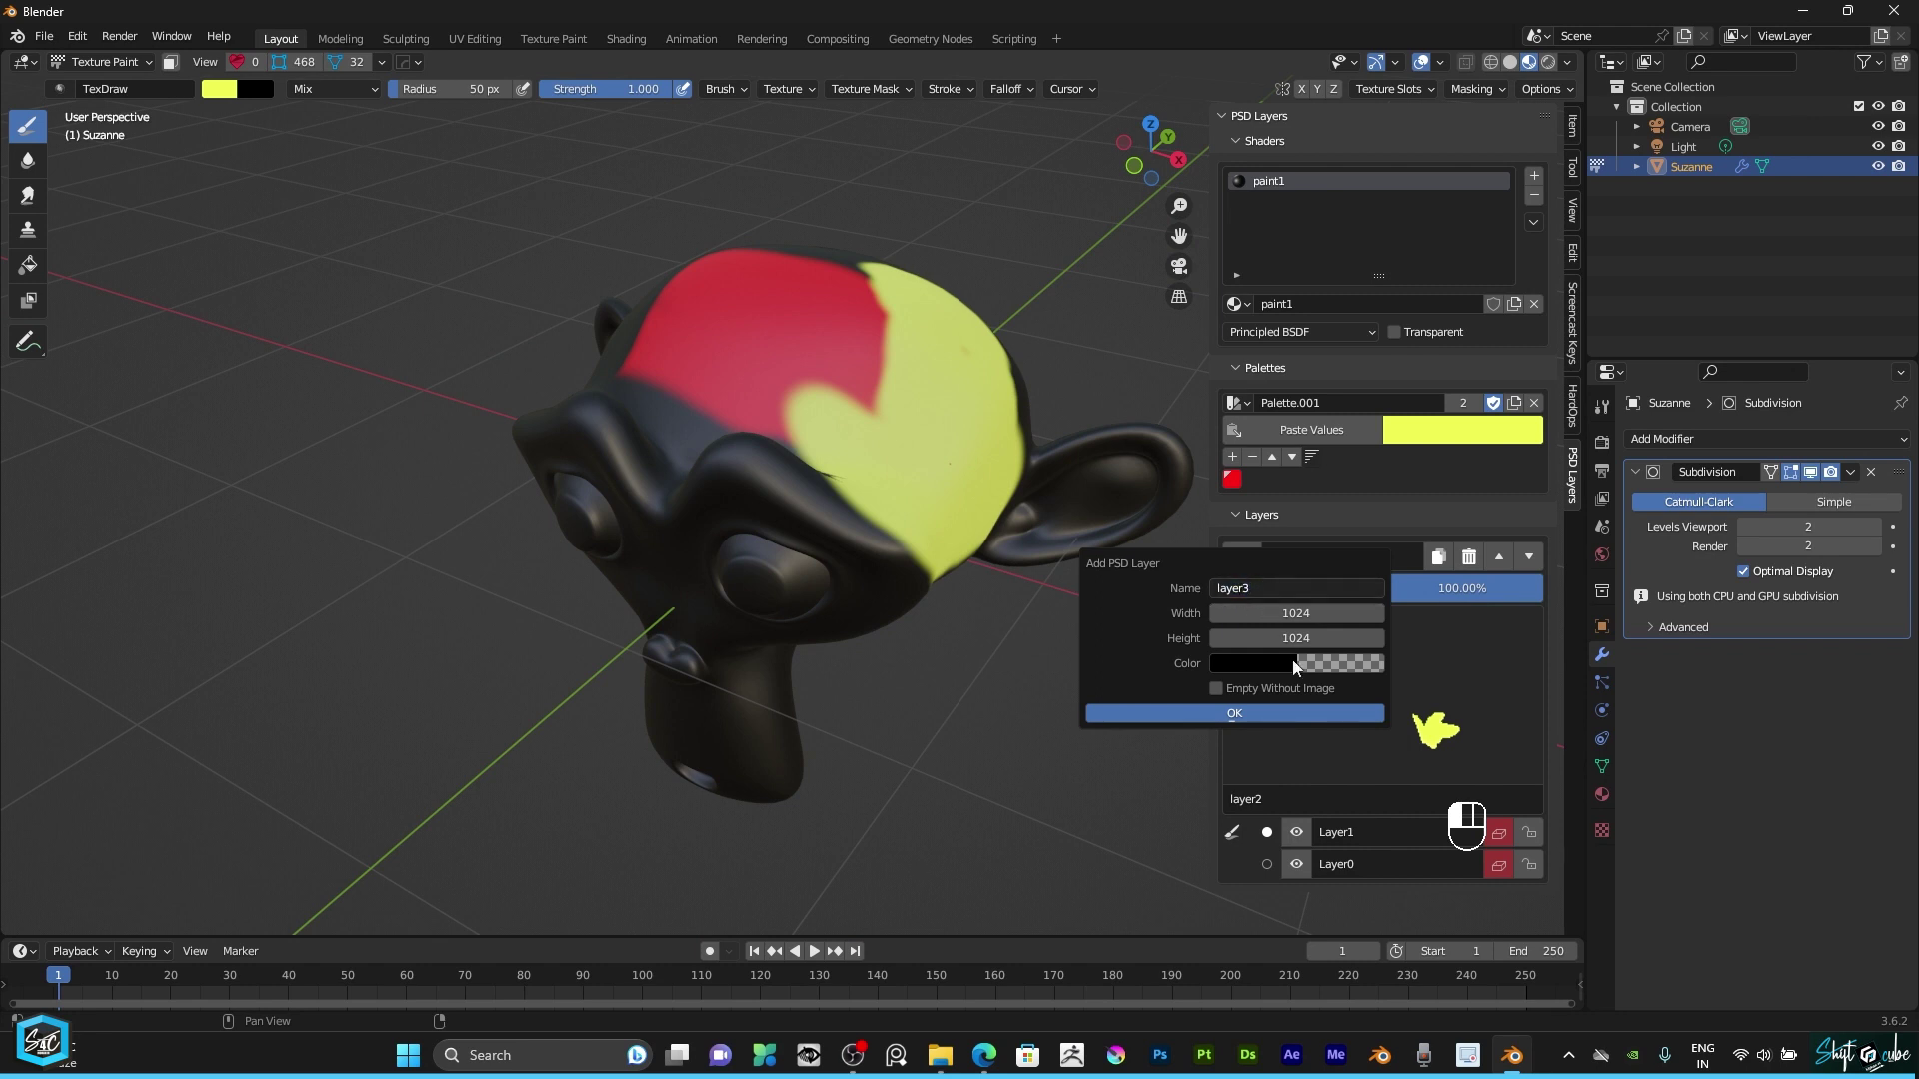
left_click(1232, 708)
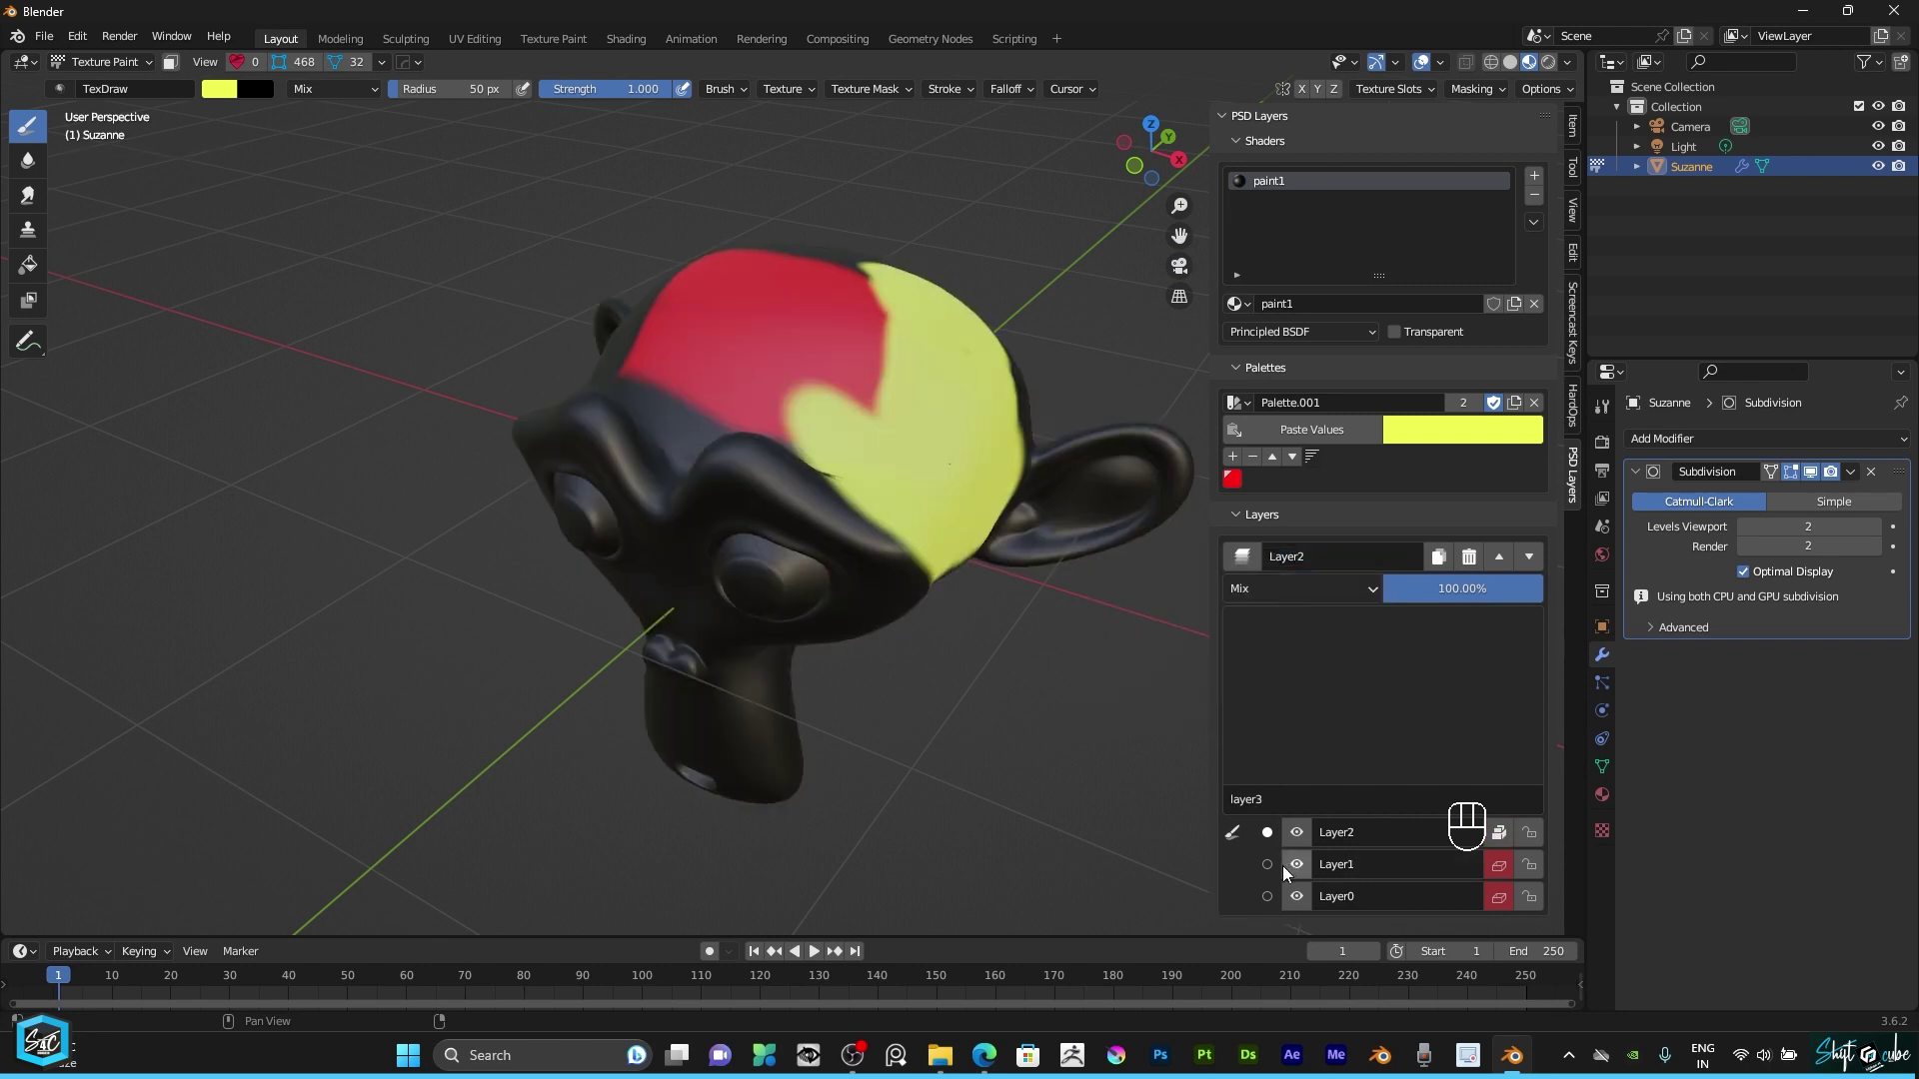
Set the brush color to red and paint a stroke across the monkey's brow on Layer2.
left_click(1391, 422)
left_click(1467, 293)
mouse_move(825, 423)
left_mouse_down()
mouse_move(613, 445)
mouse_move(816, 431)
left_mouse_up()
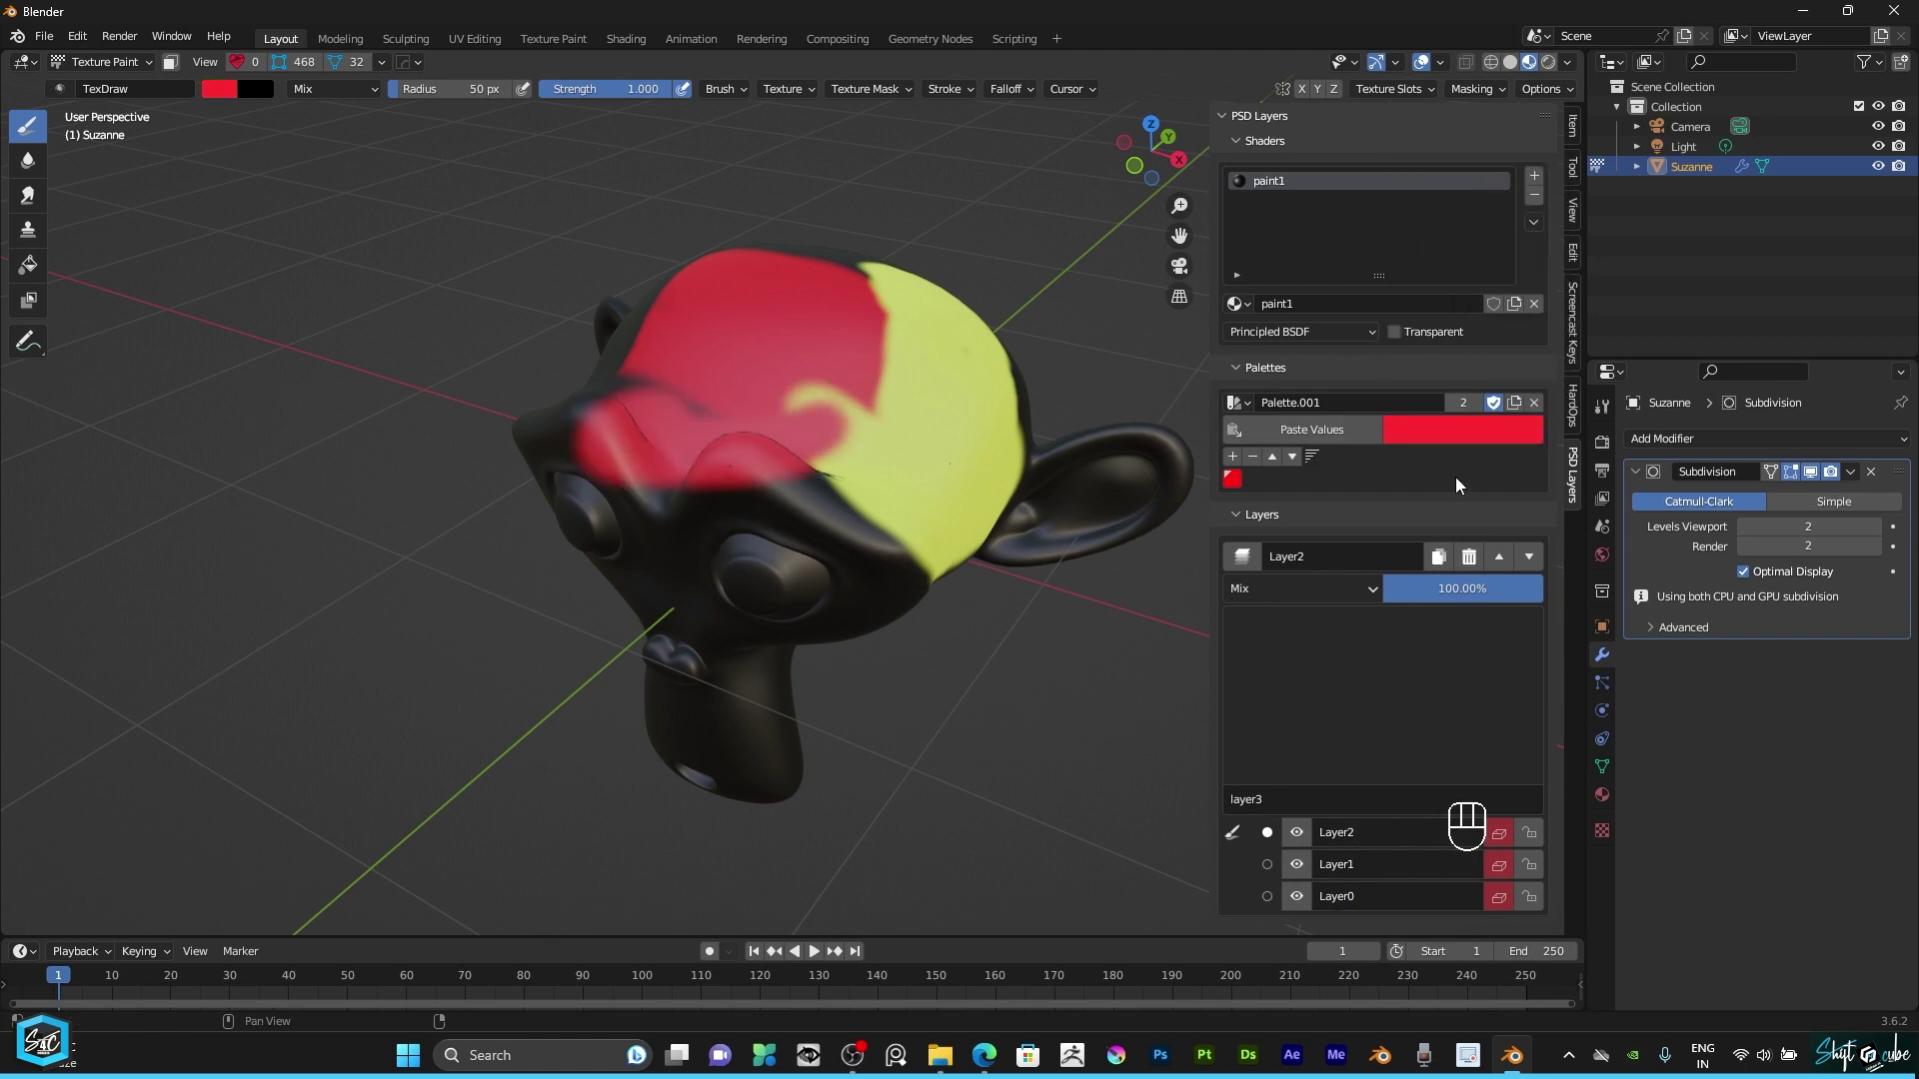
Set the brush color to green and paint over the monkey's brow and eyes on Layer2.
left_click(1461, 433)
left_click_drag(1503, 264, 1398, 203)
mouse_move(730, 365)
left_mouse_down()
mouse_move(782, 476)
mouse_move(765, 417)
mouse_move(823, 394)
mouse_move(765, 446)
mouse_move(828, 506)
mouse_move(679, 471)
mouse_move(562, 477)
mouse_move(525, 422)
mouse_move(813, 578)
mouse_move(803, 530)
left_mouse_up()
mouse_move(804, 530)
middle_mouse_down()
mouse_move(1025, 426)
mouse_move(906, 440)
middle_mouse_up()
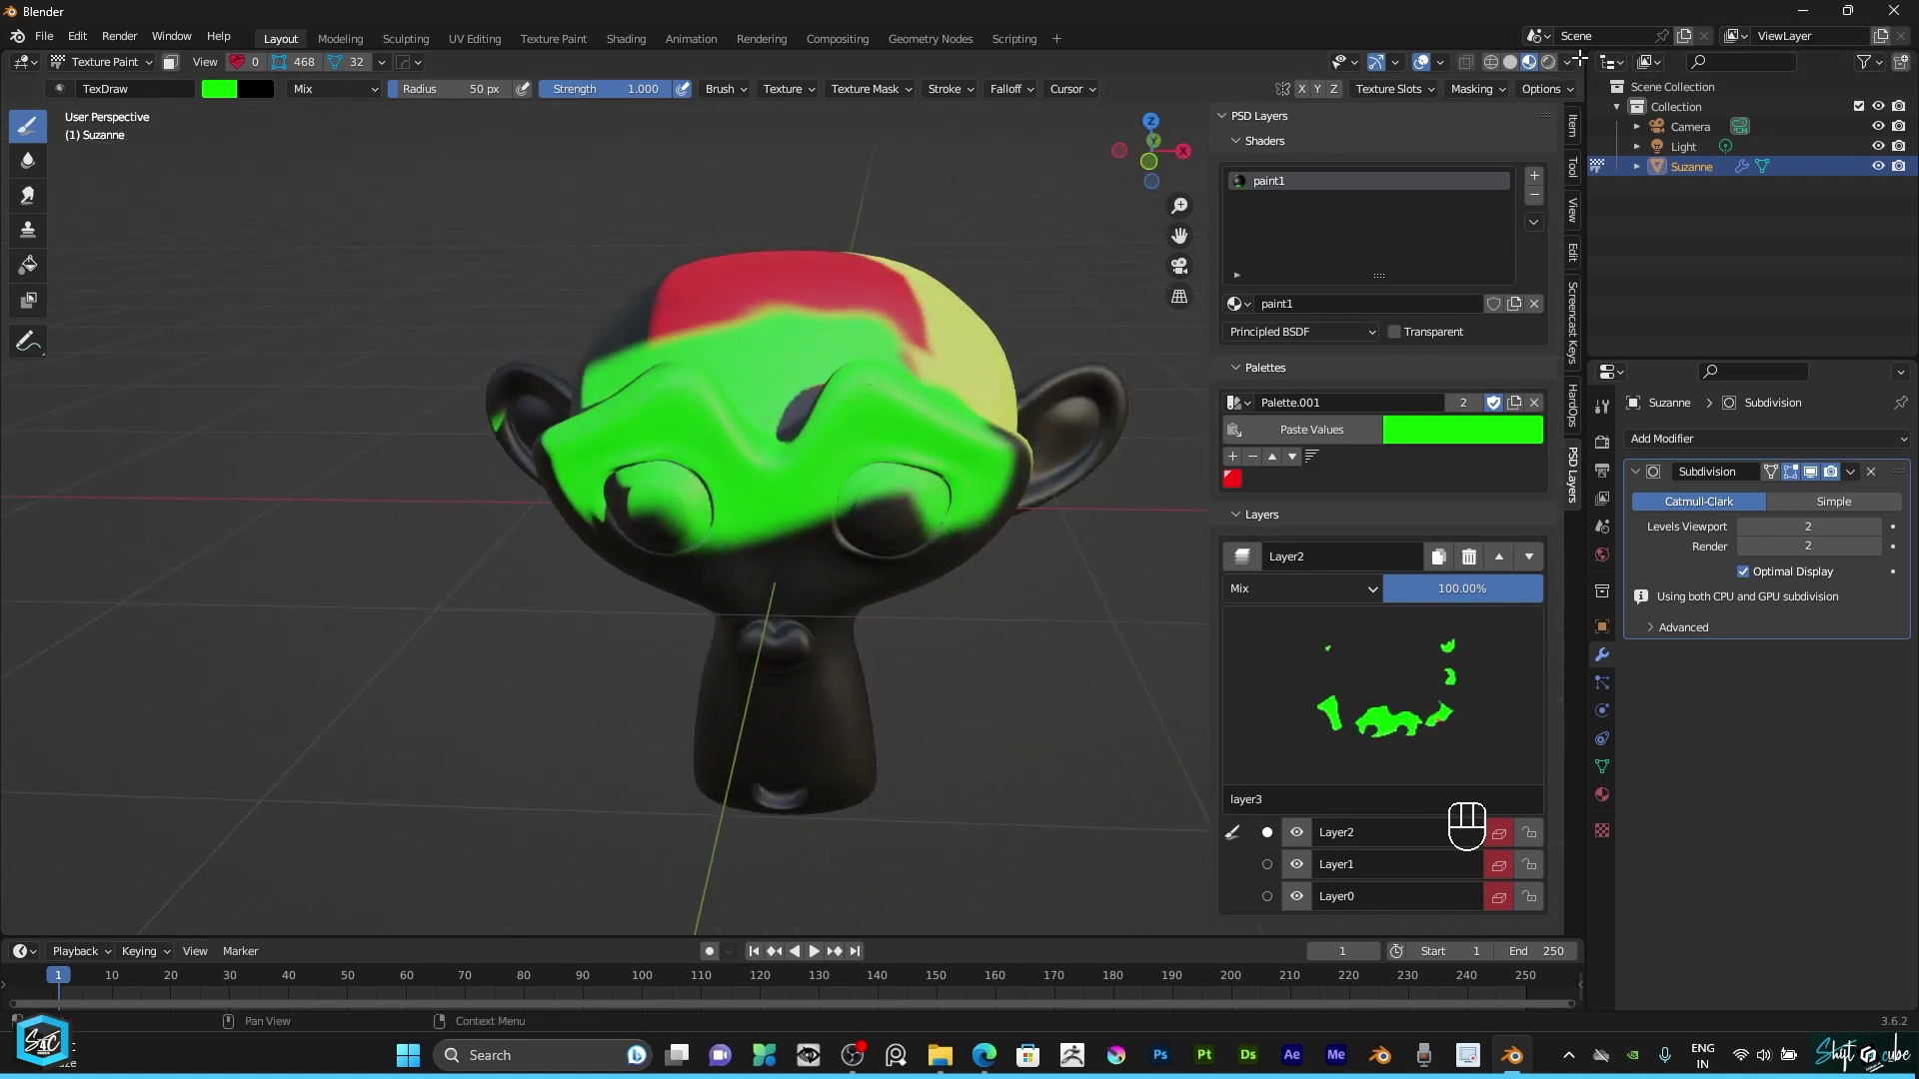
Split the viewport in two, turn the new area into a Shader Editor and bring paint1's layer nodes into view.
left_click_drag(1584, 55, 735, 62)
left_click(735, 62)
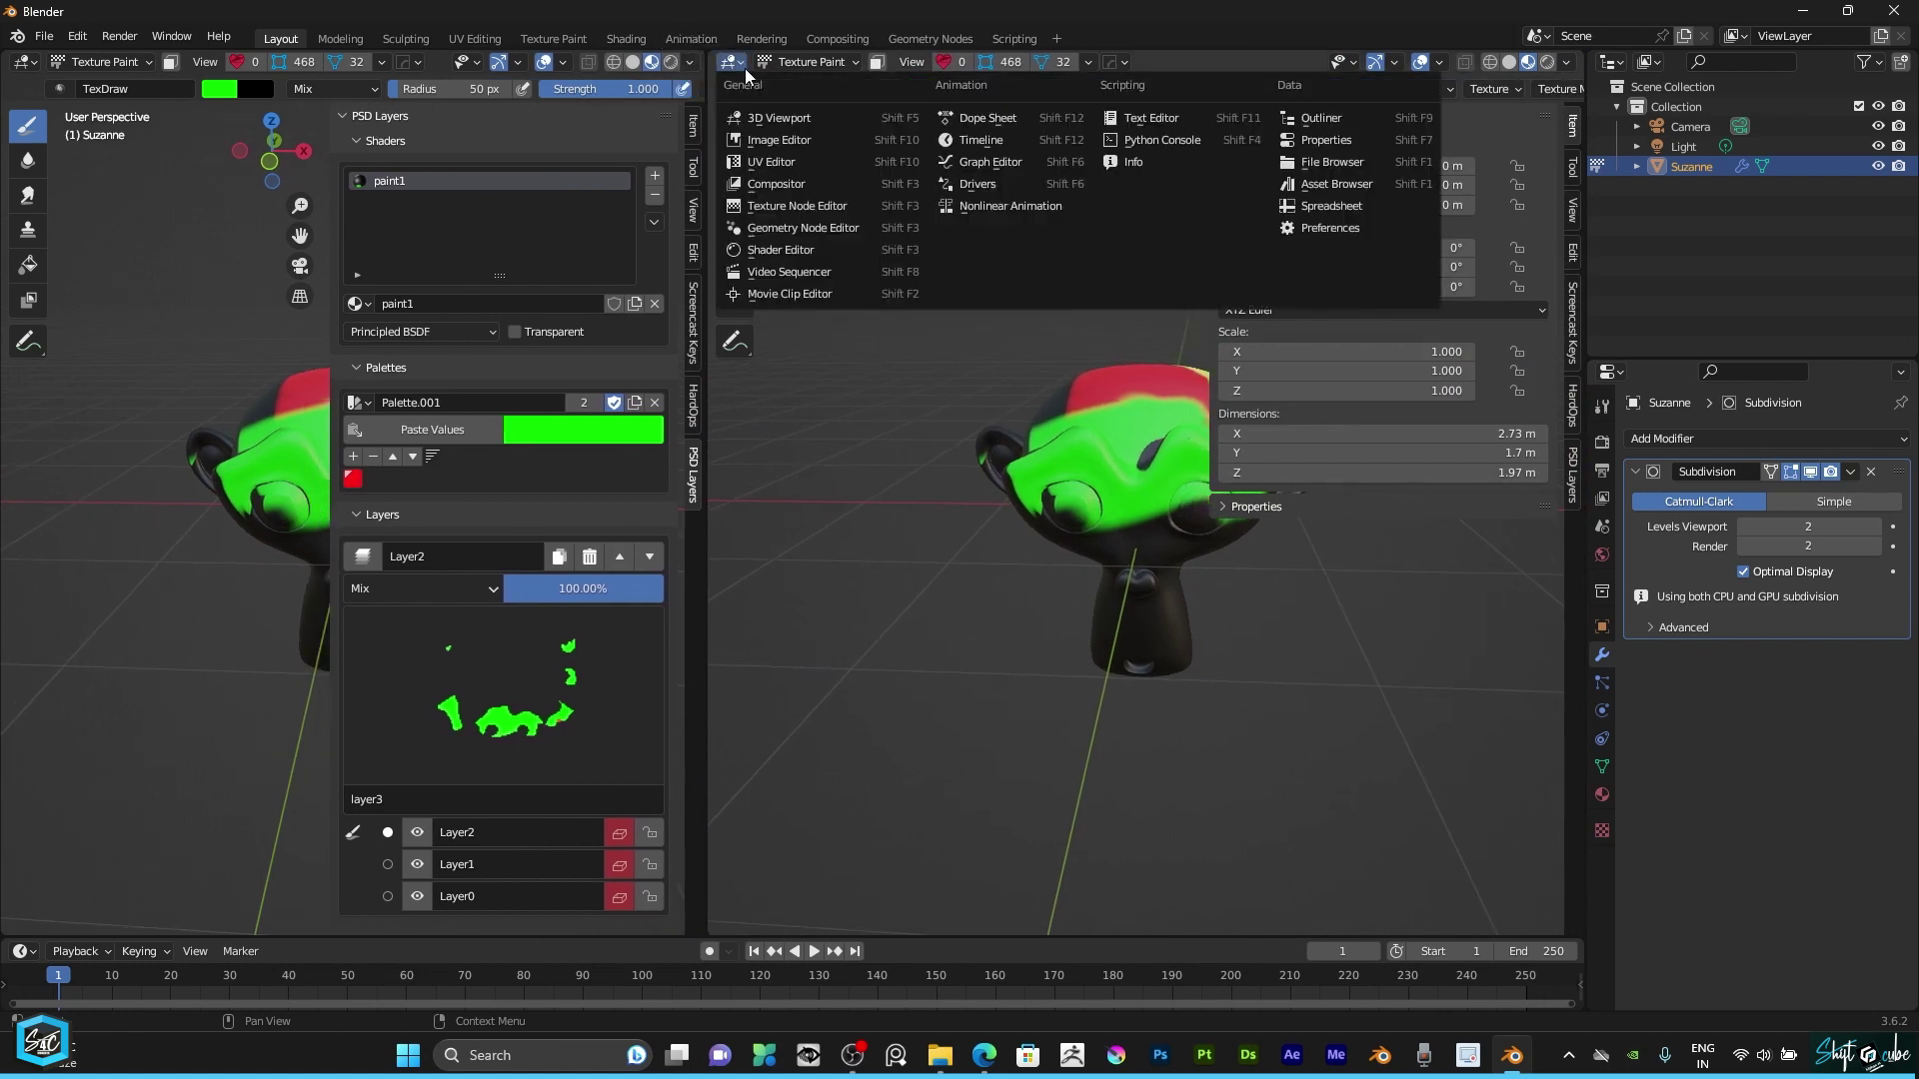
left_click(802, 256)
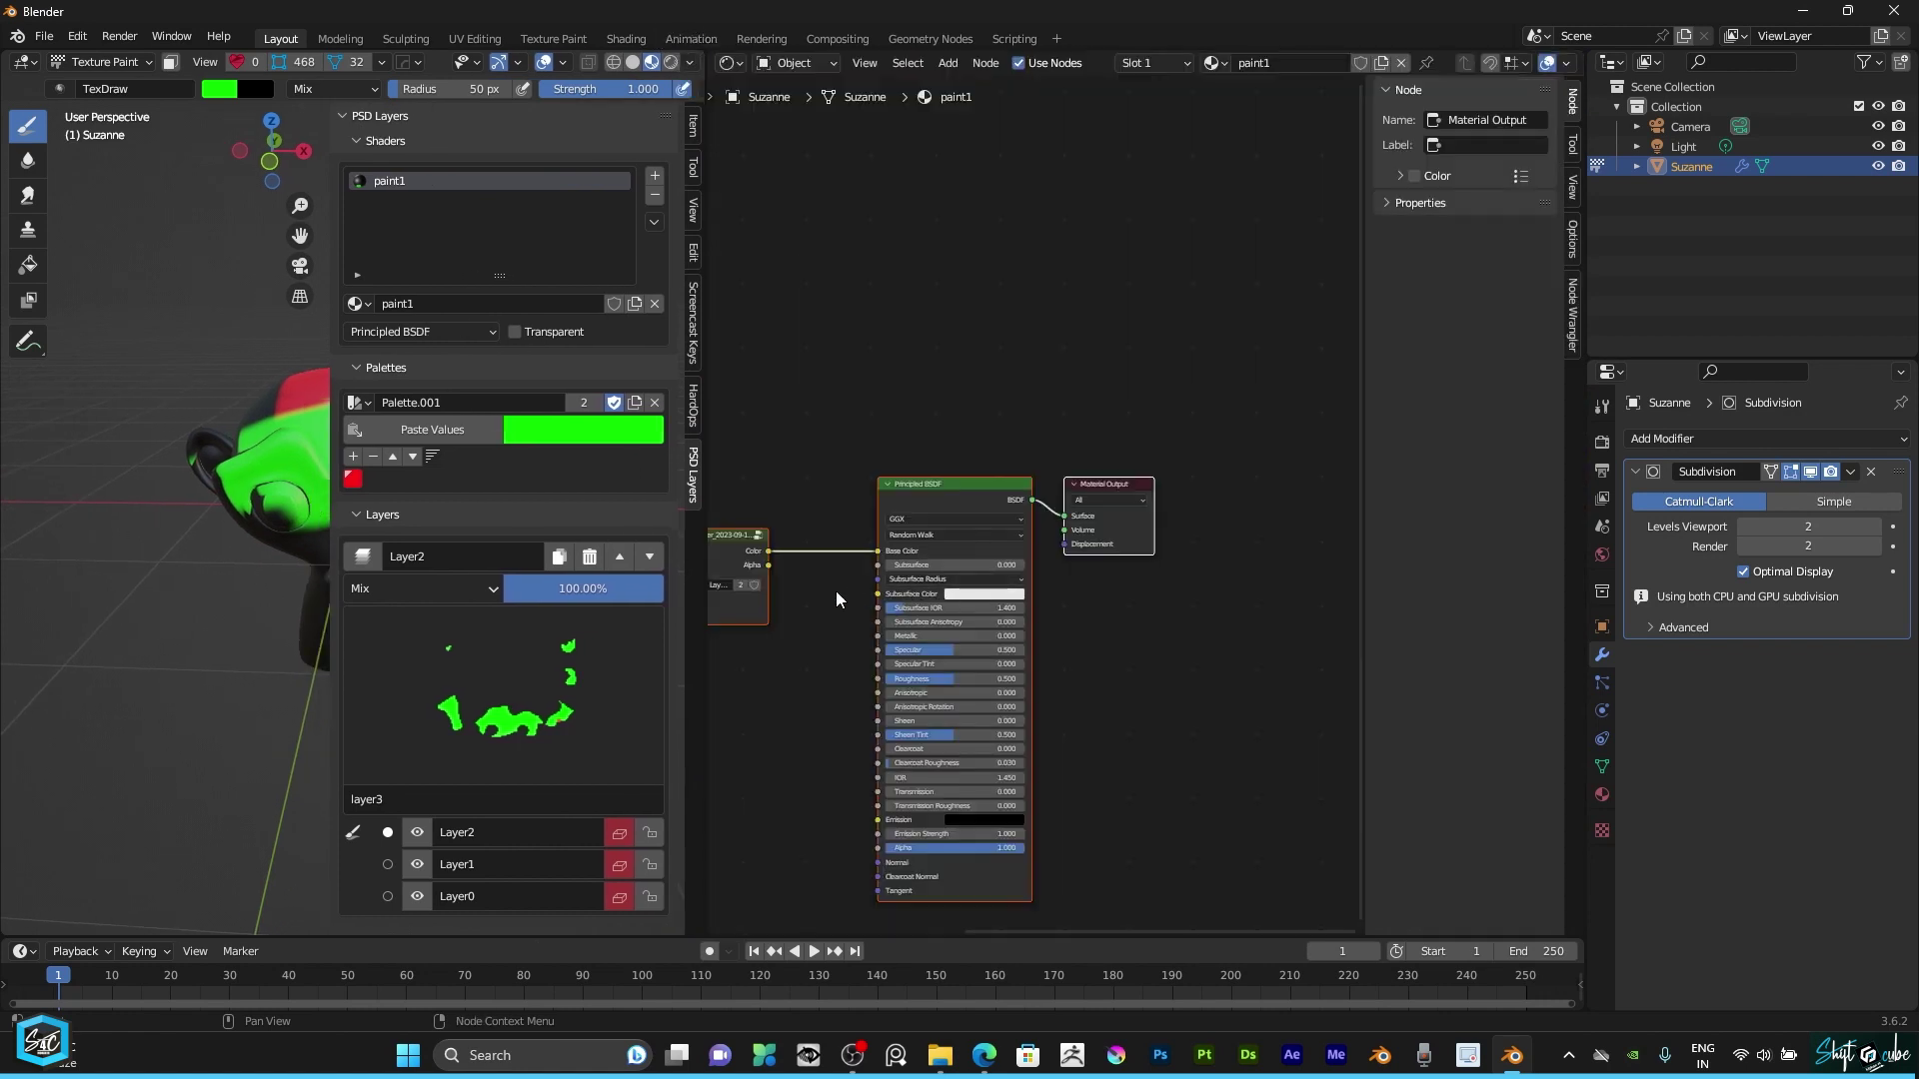
middle_click_drag(837, 600, 1142, 600)
middle_click_drag(943, 689, 1136, 679)
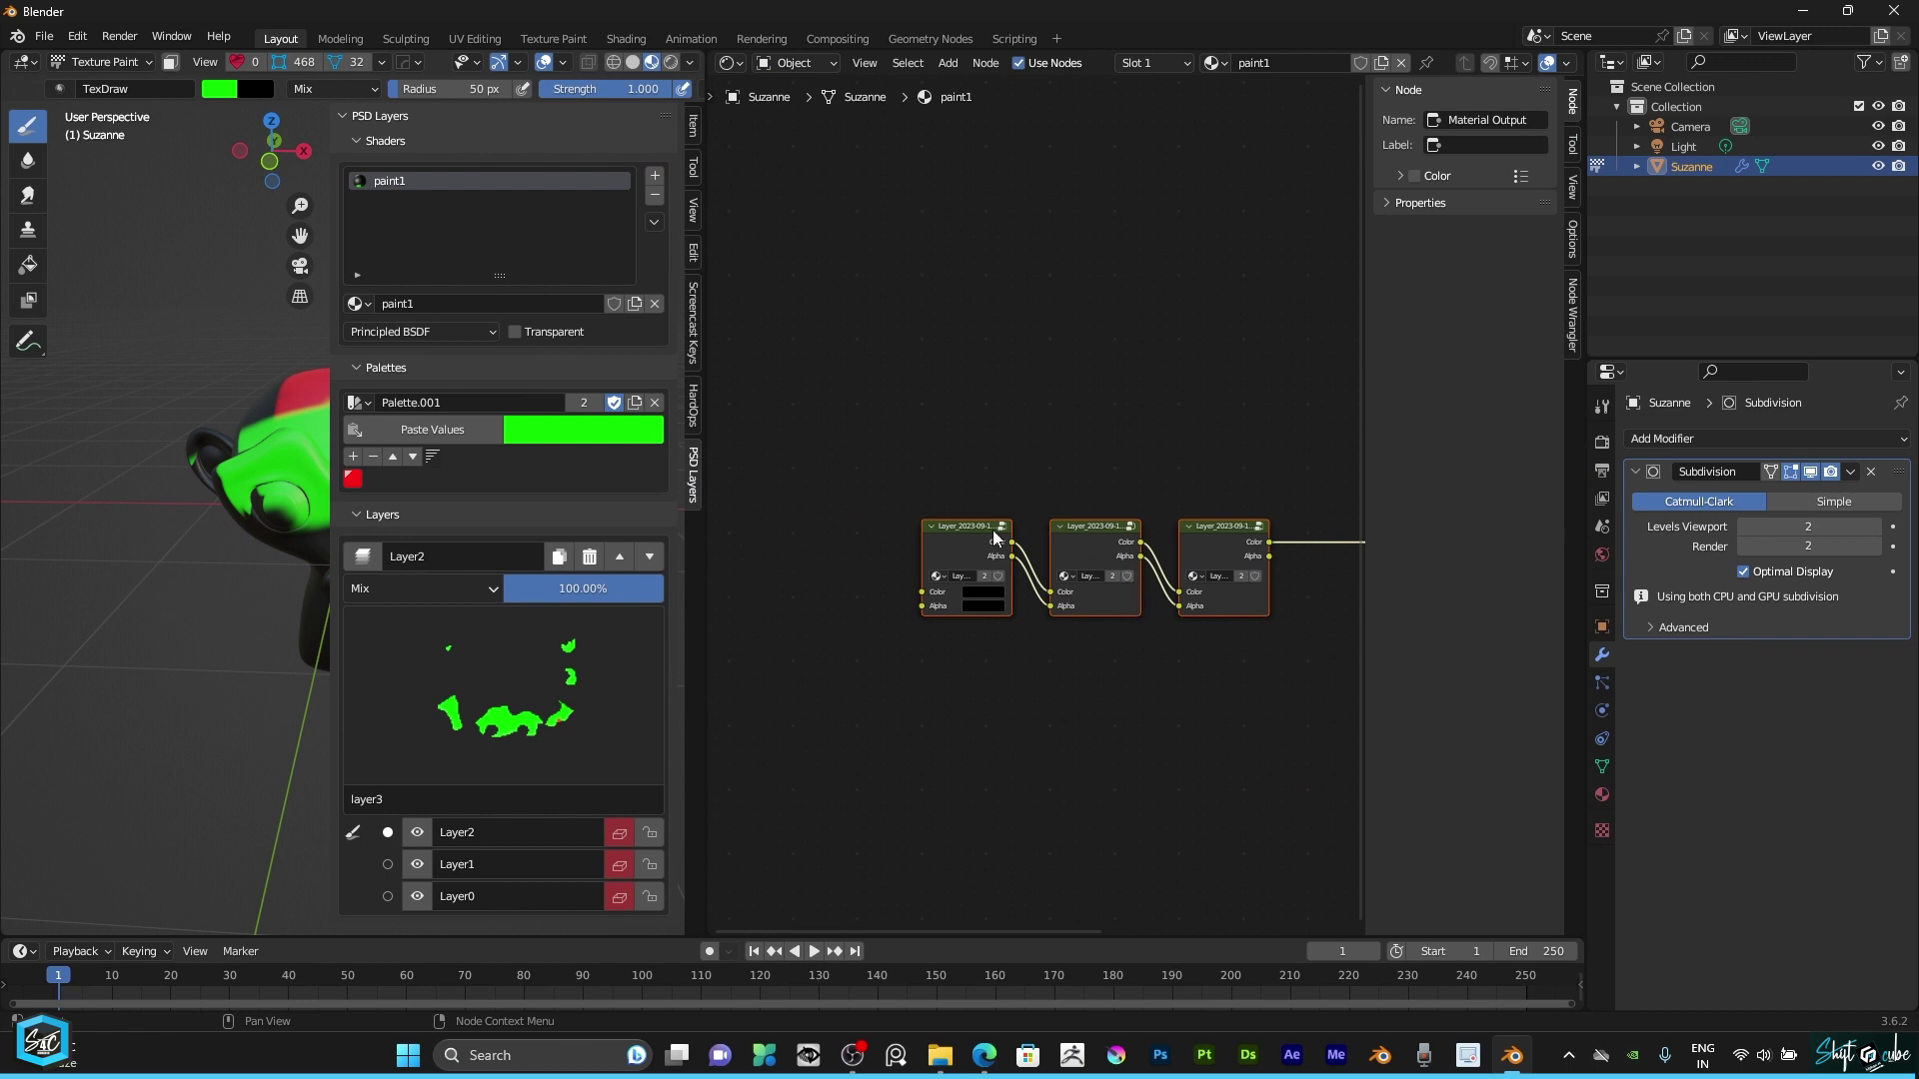
Add a fourth PSD layer with the default settings and inspect its node at the start of the shader chain.
left_click(369, 553)
left_click(364, 714)
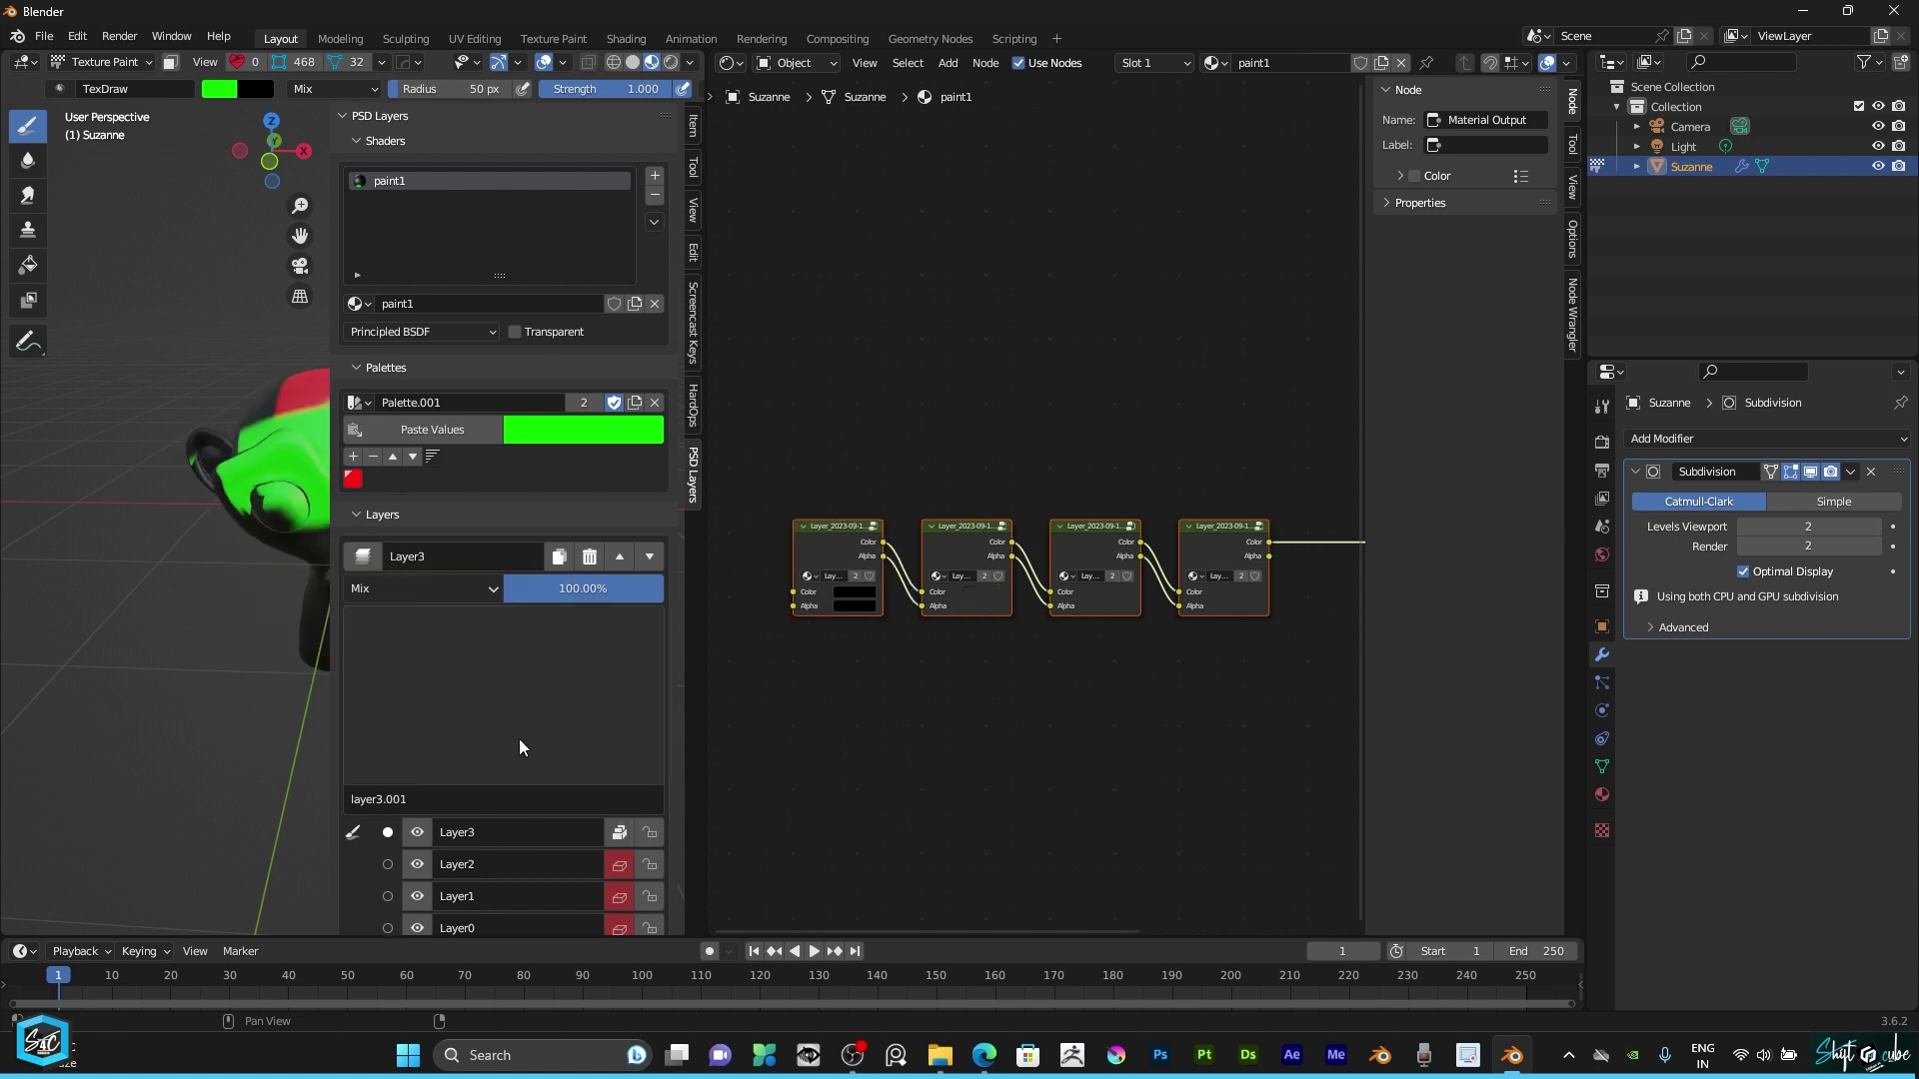
scroll(835, 480, "up", 2)
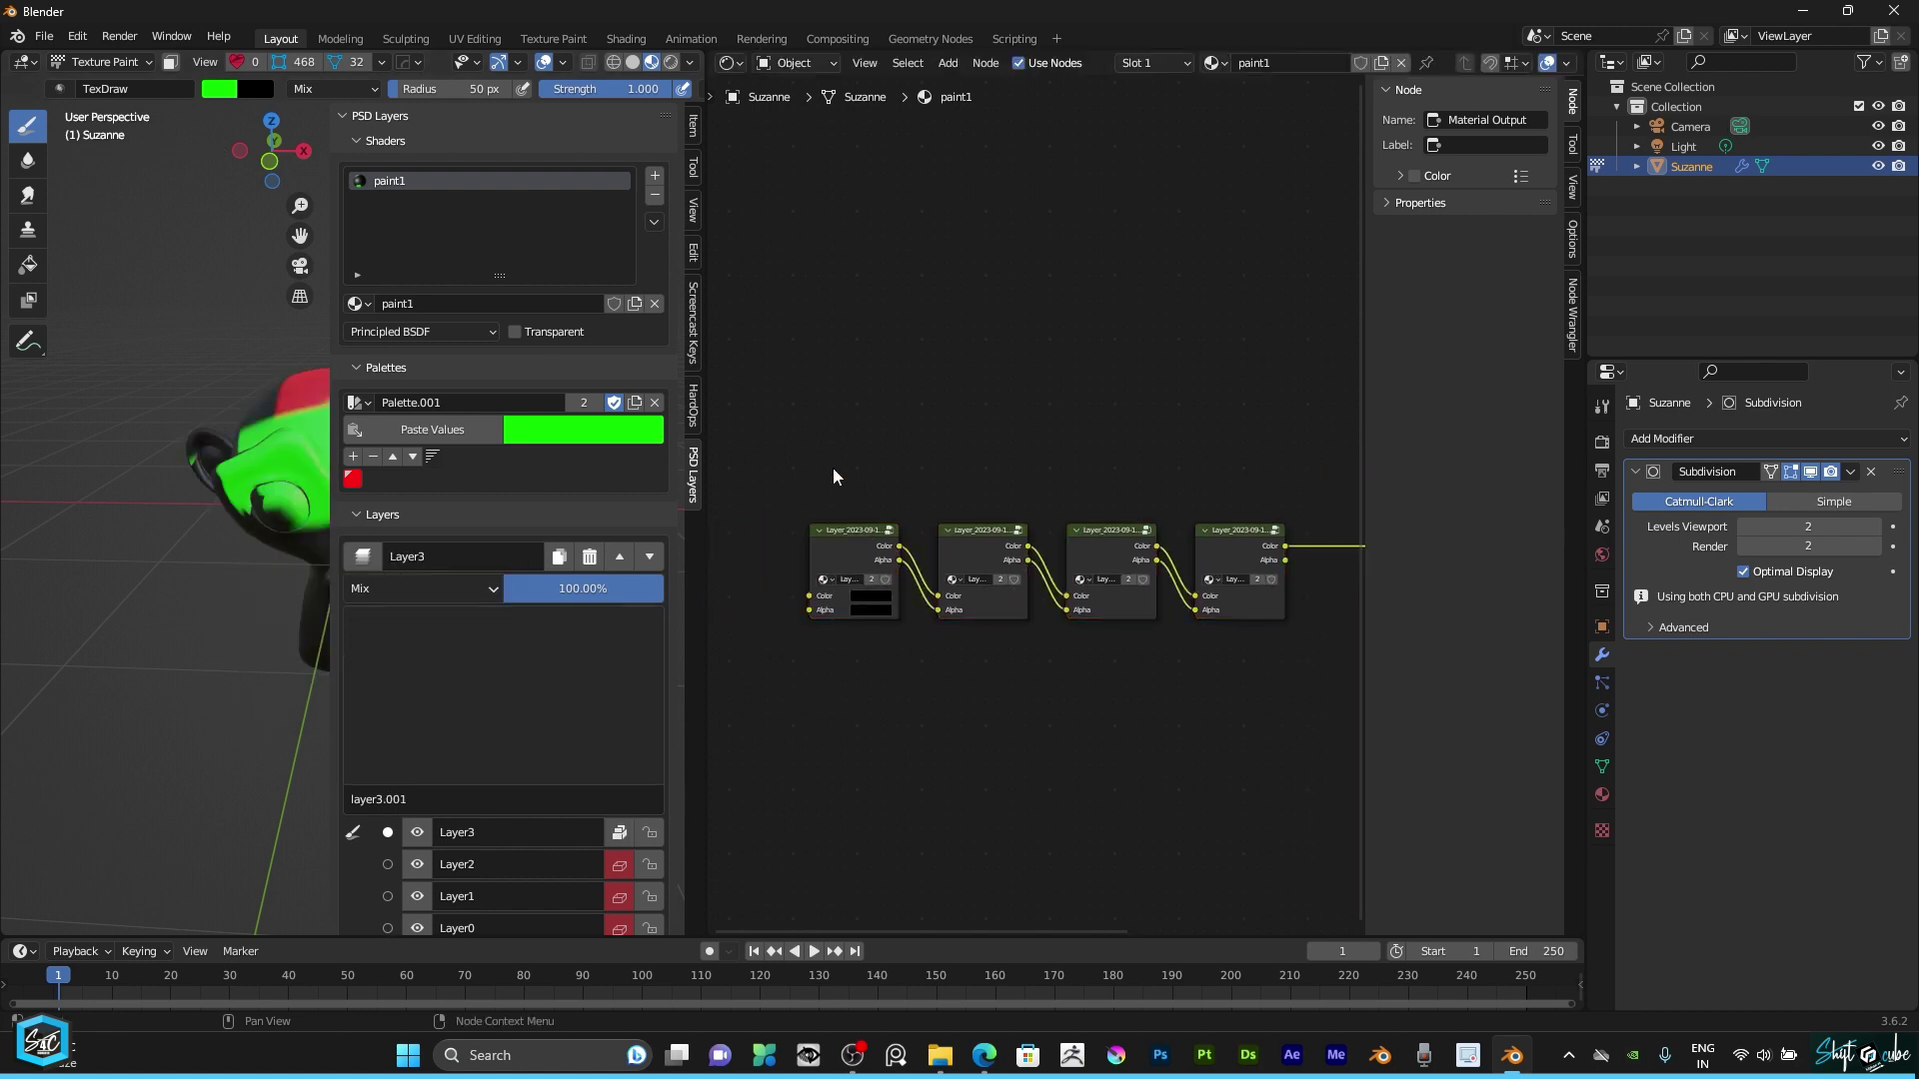
left_click(791, 548)
scroll(791, 548, "down", 1)
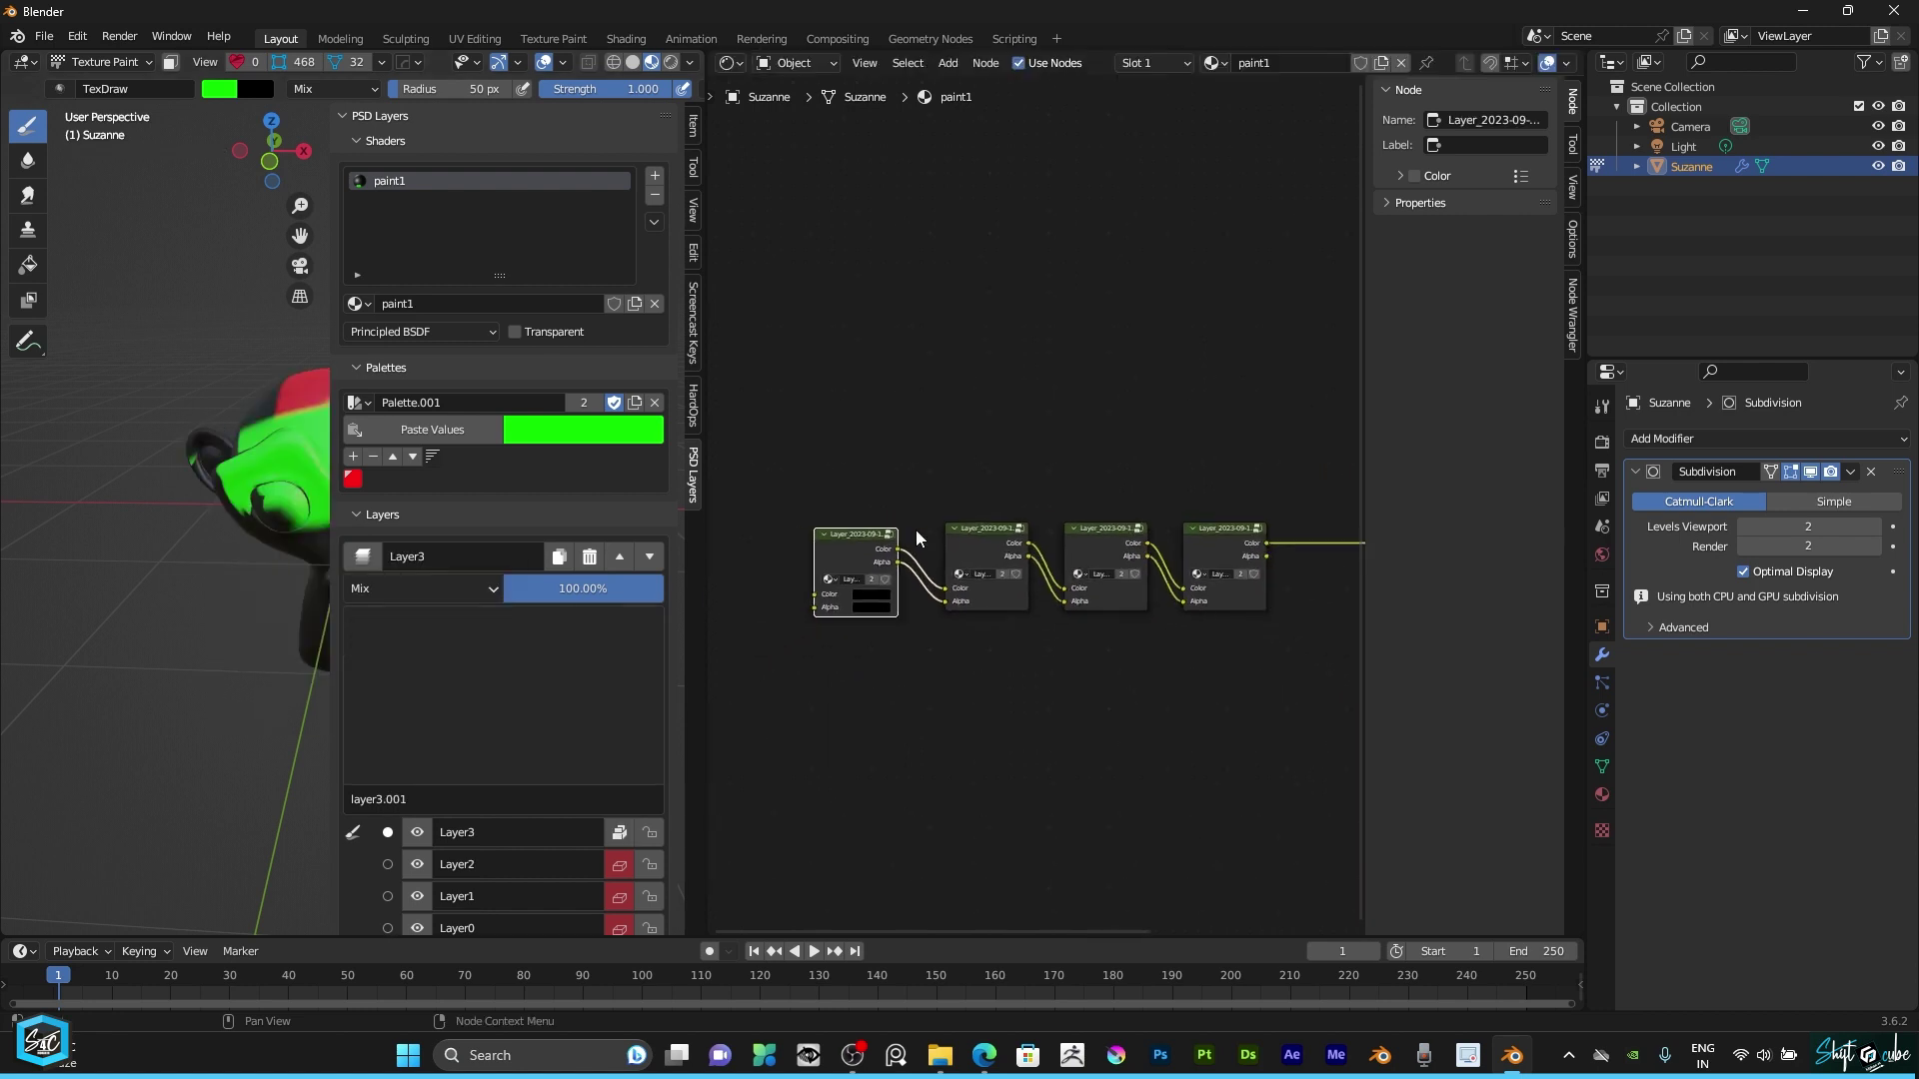
scroll(885, 570, "down", 3)
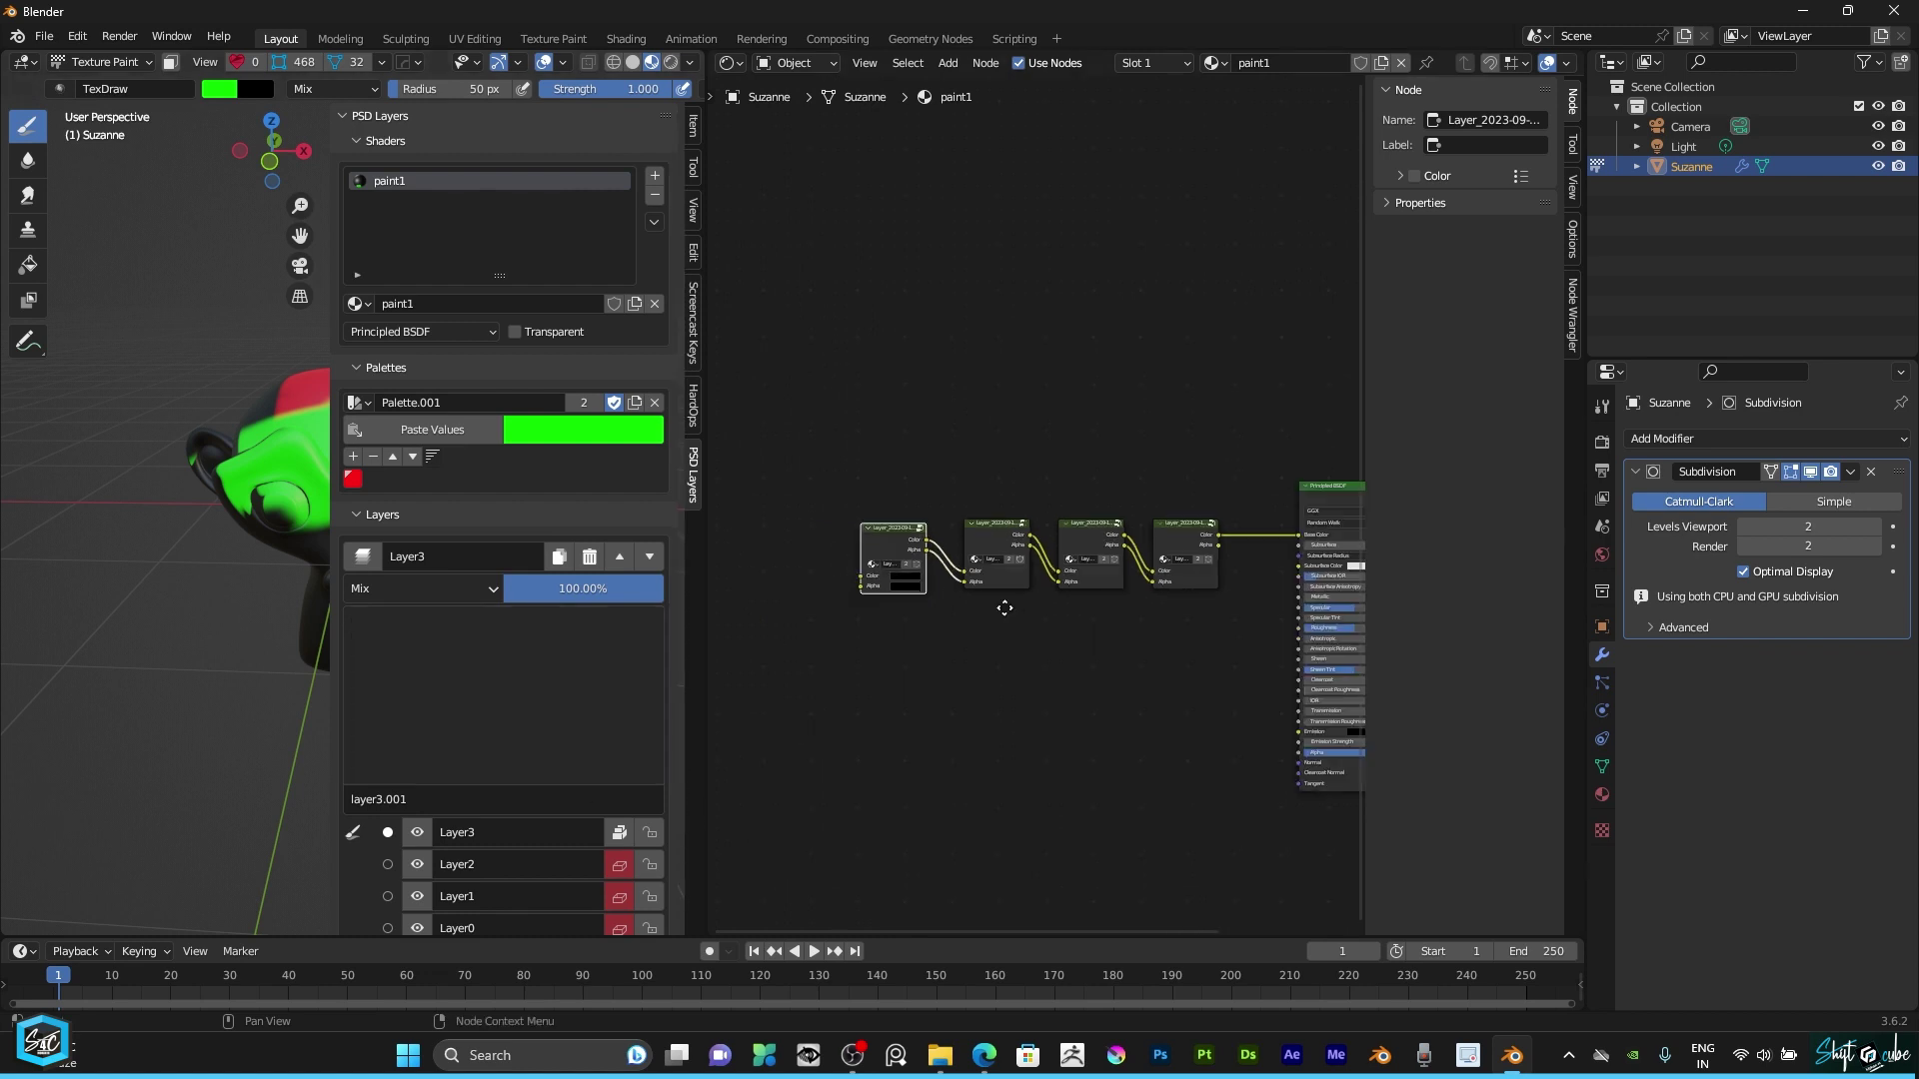
Connect the last layer node's Color output to the Principled BSDF's Emission input, then cut that link.
middle_click_drag(1004, 608, 873, 563)
scroll(963, 540, "up", 2)
left_click_drag(1095, 486, 1186, 715)
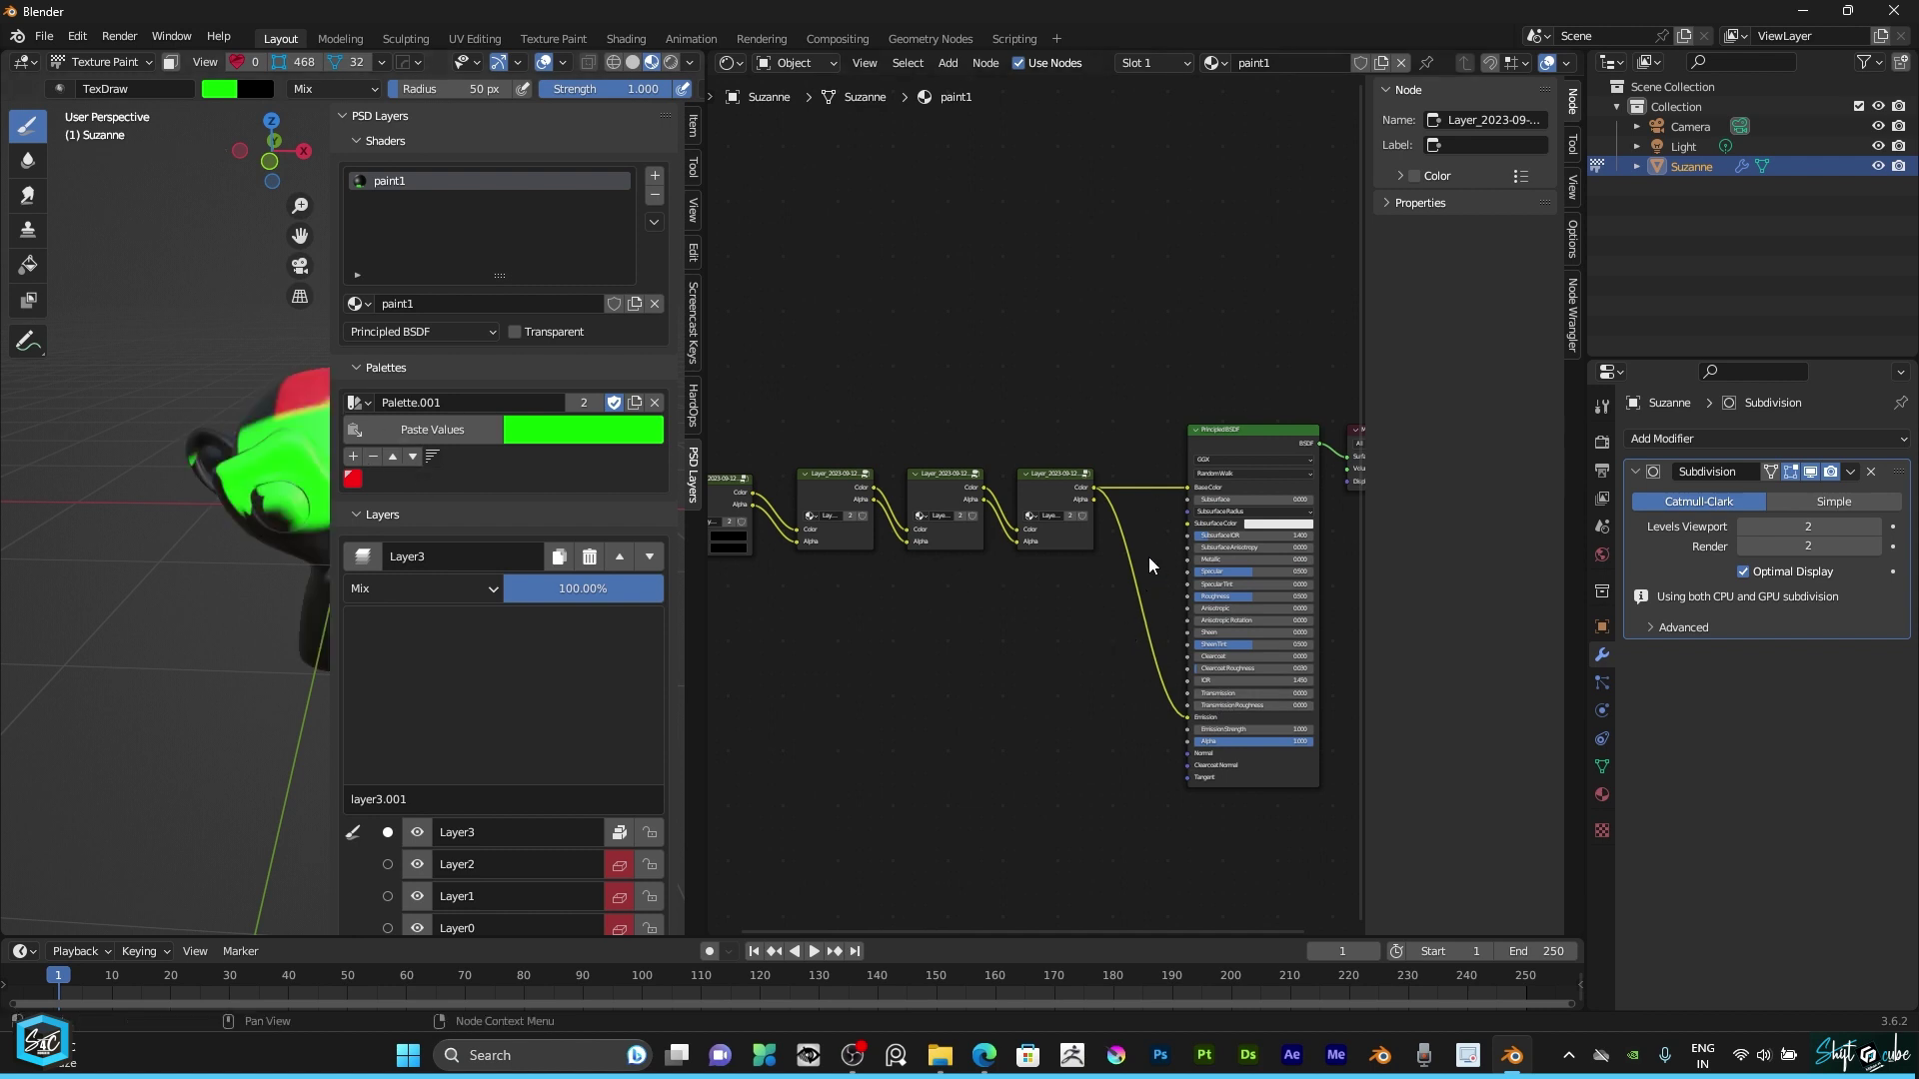
right_click_drag(1148, 556, 1116, 685, "ctrl")
middle_click_drag(973, 651, 1052, 713)
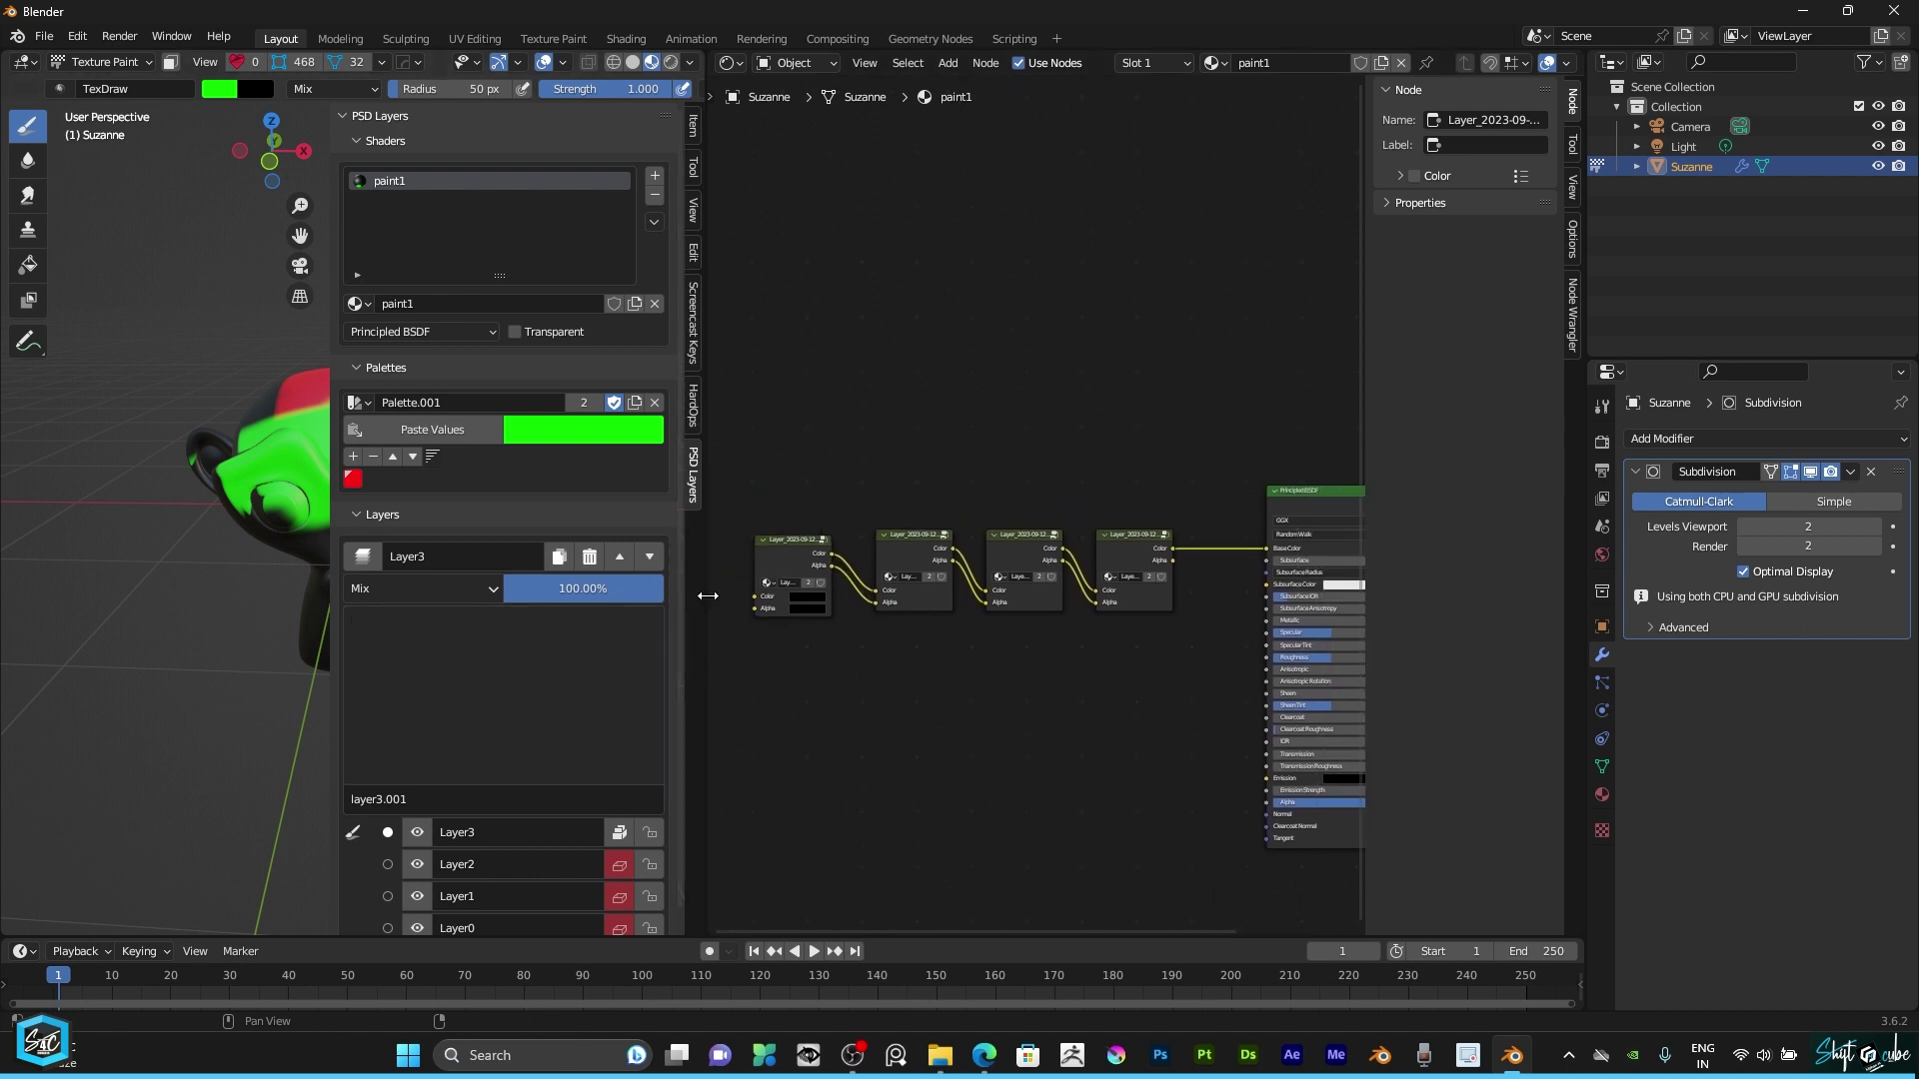
Widen the 3D viewport beside the node editor and frame the painted monkey head with the full layer list.
left_click_drag(707, 598, 881, 595)
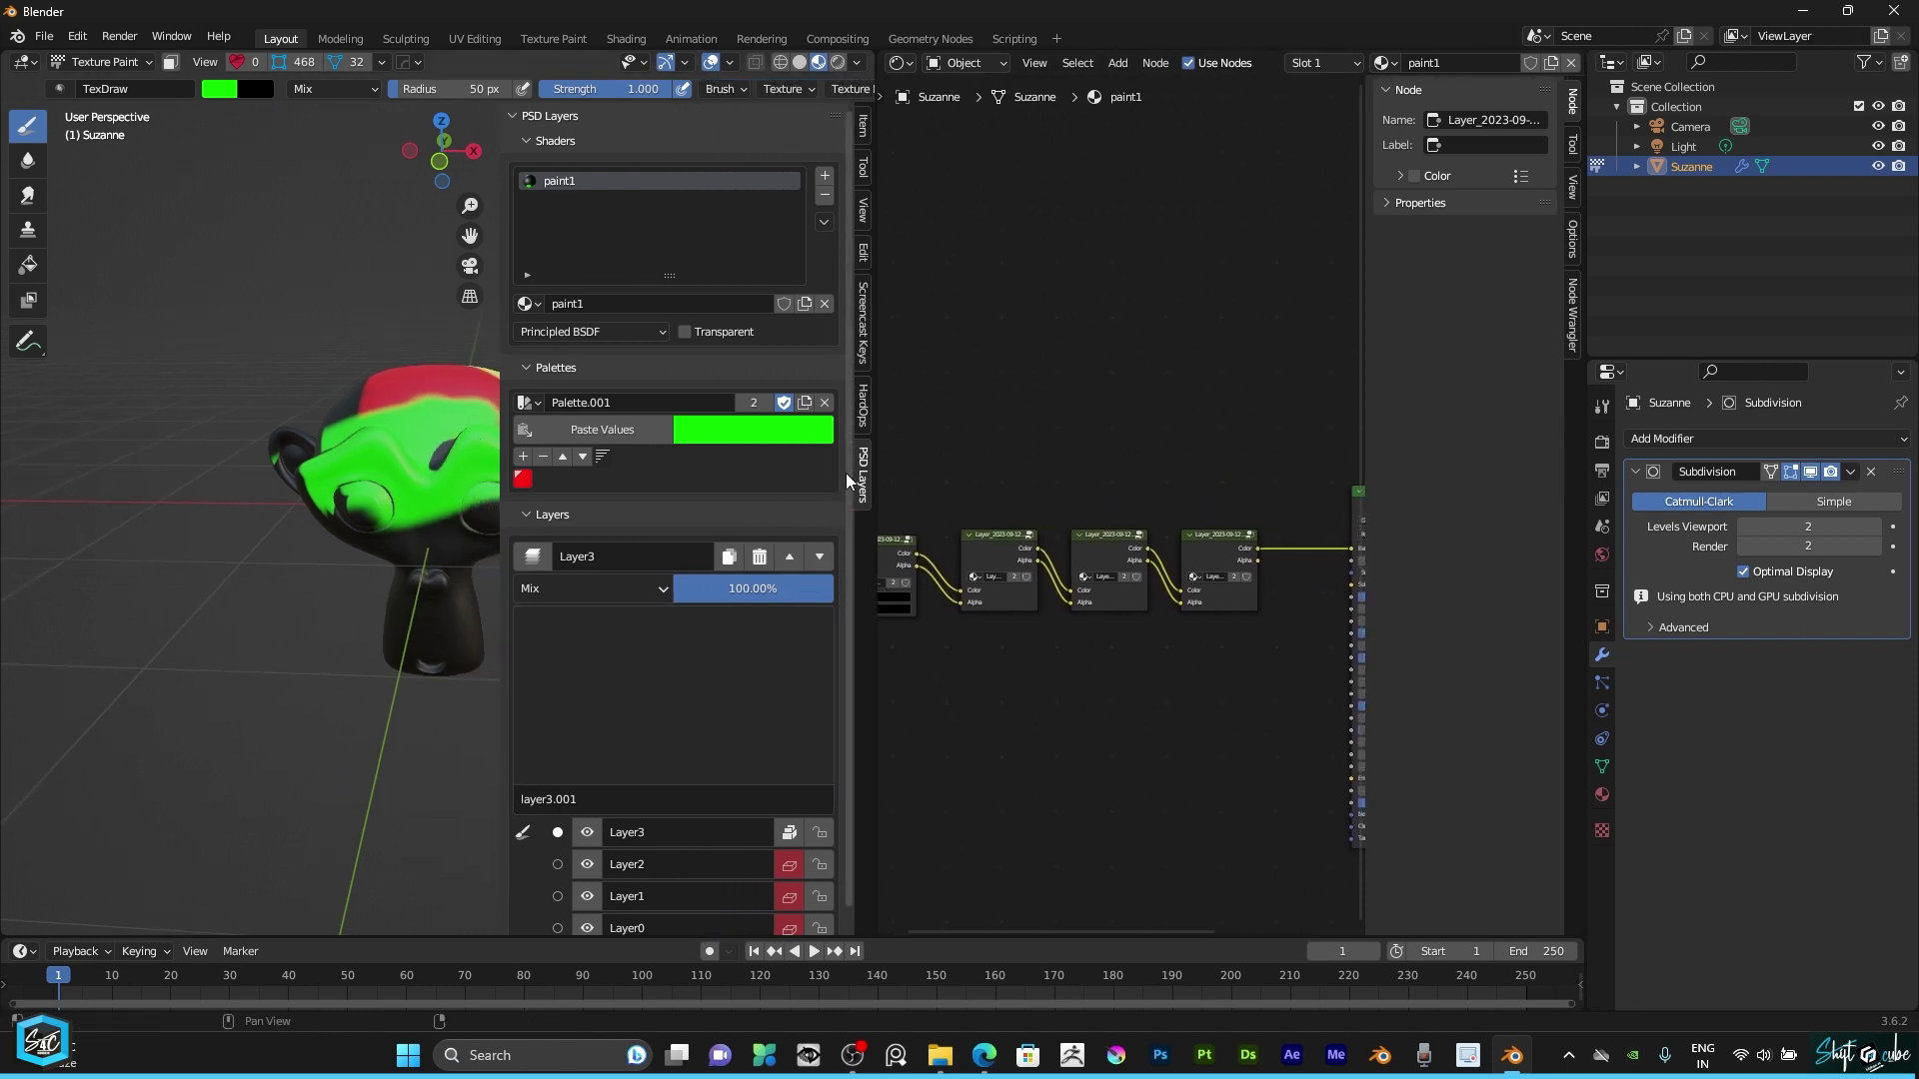
scroll(844, 660, "down", 1)
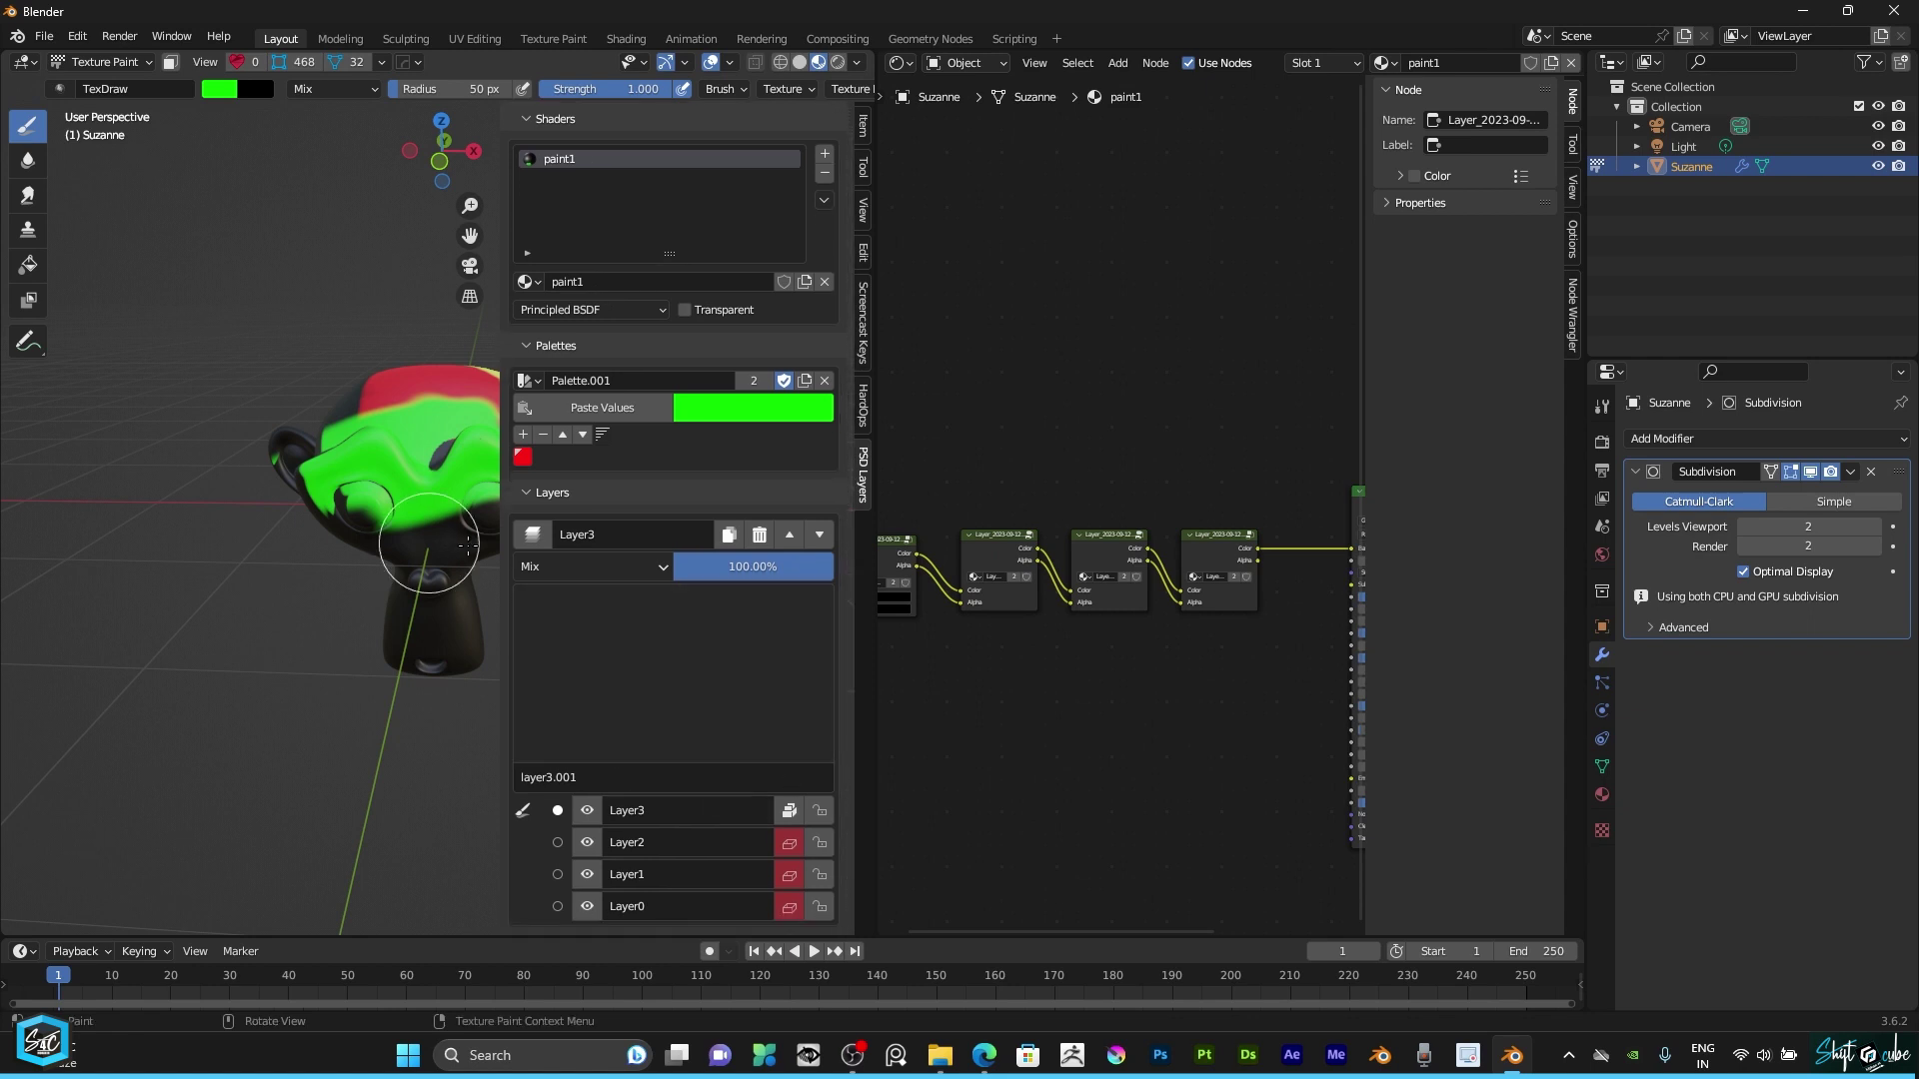
left_click_drag(470, 234, 390, 335)
scroll(330, 539, "up", 3)
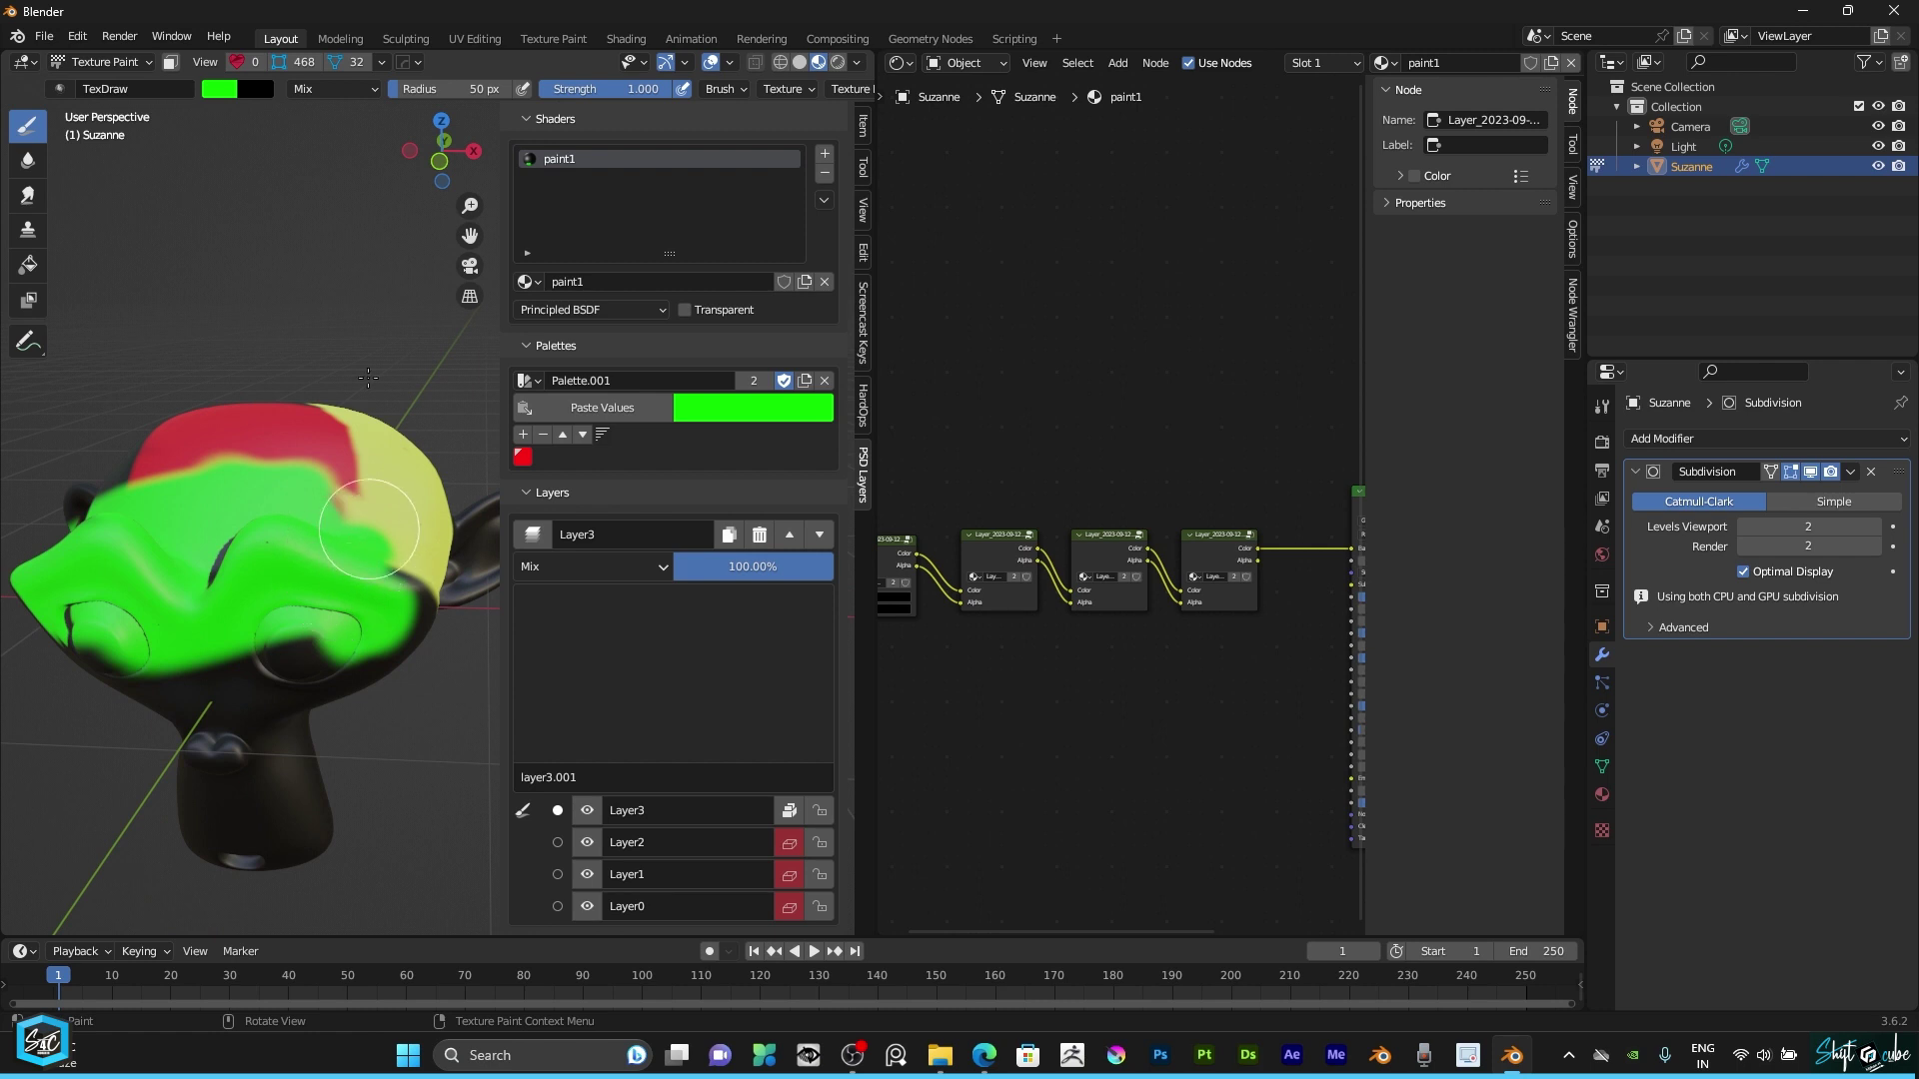
left_click_drag(444, 187, 400, 198)
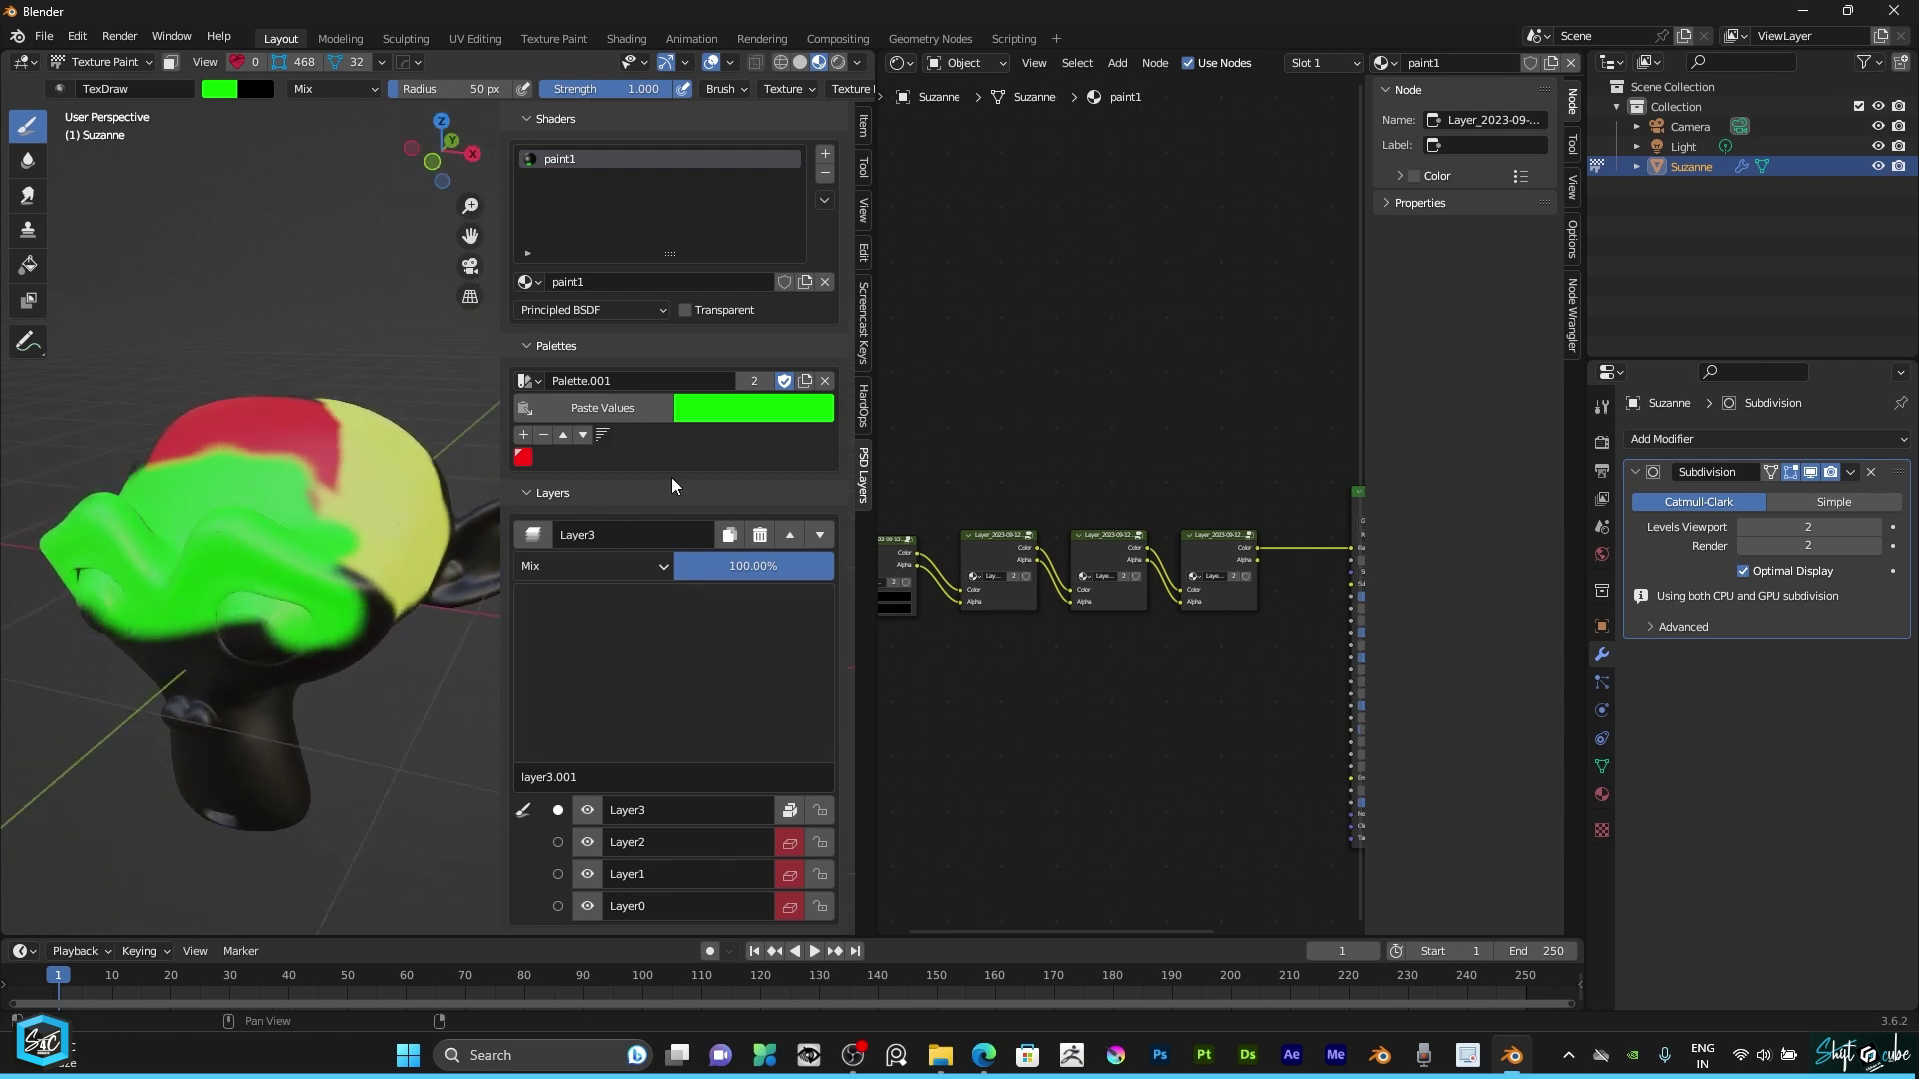
Switch paint1's shading type to Emissive and back to Principled BSDF, twice, to compare the results.
left_click(596, 309)
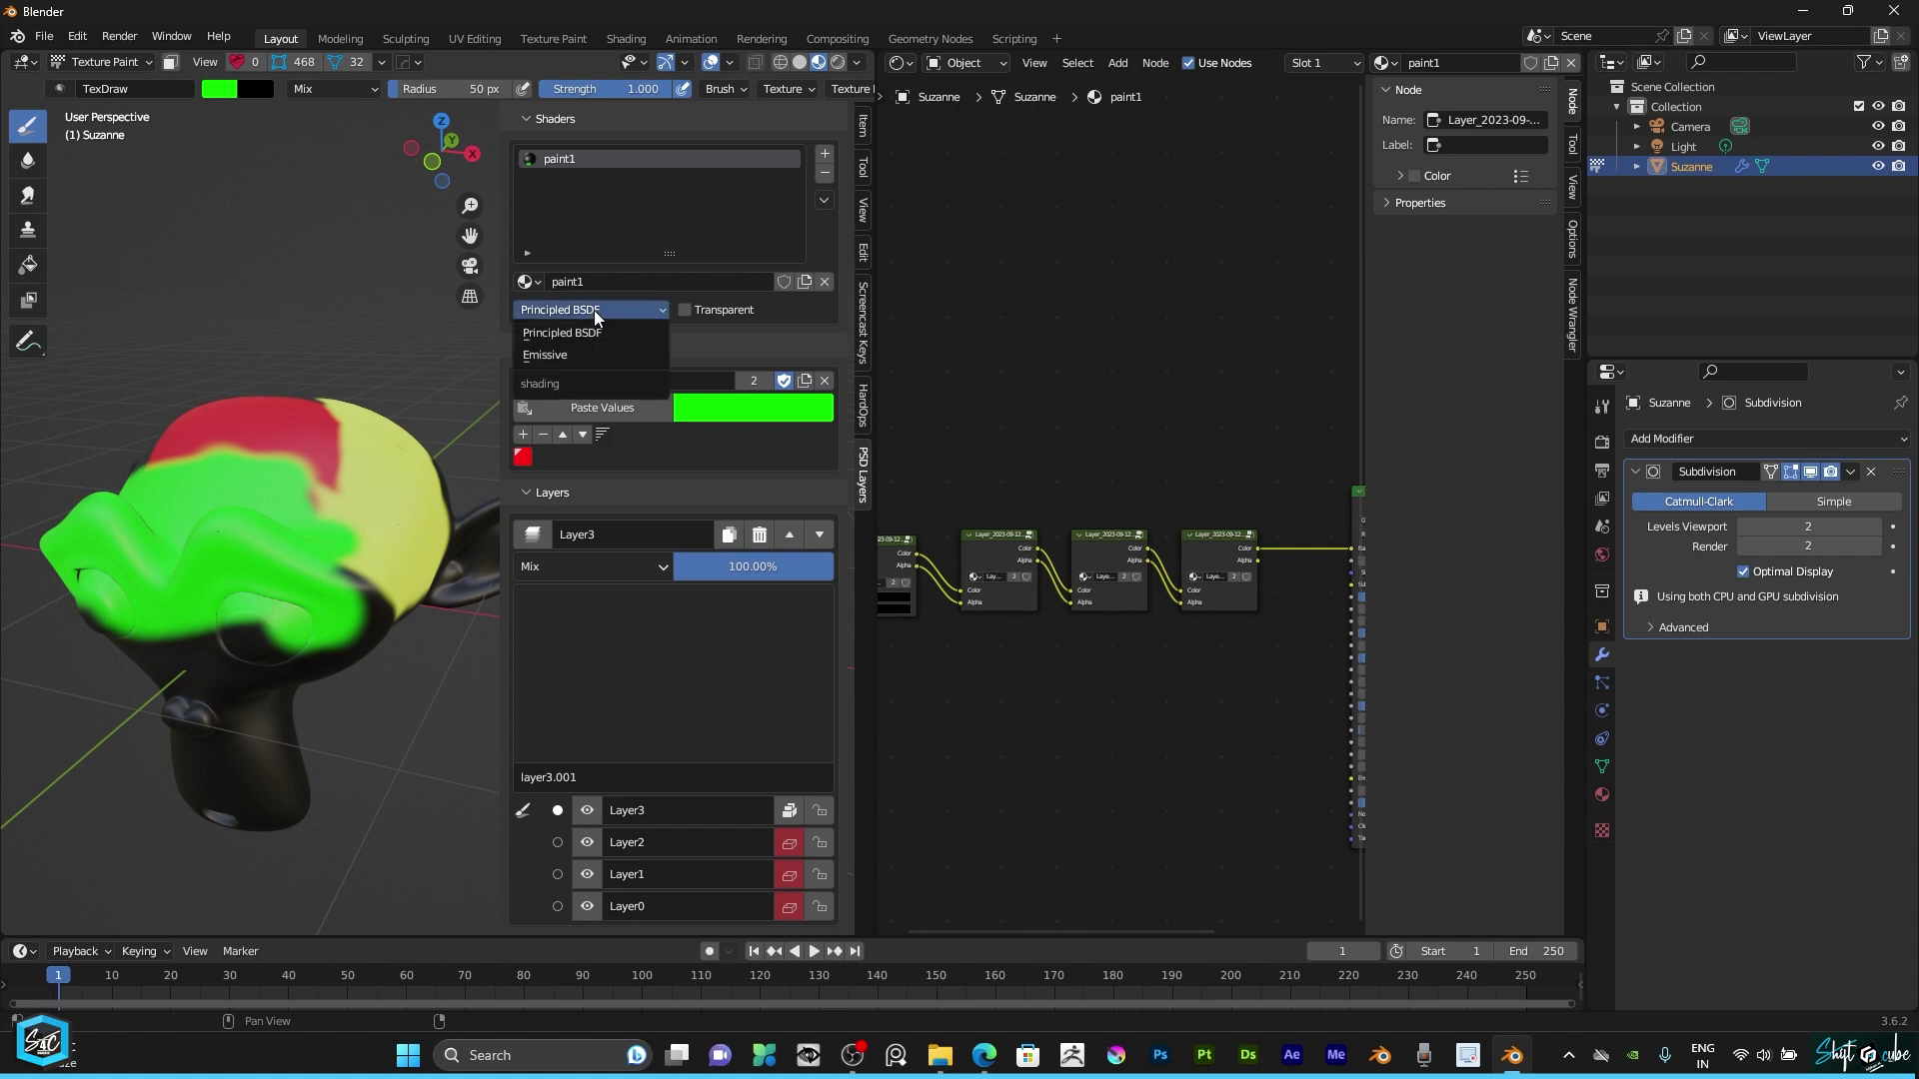
left_click(561, 353)
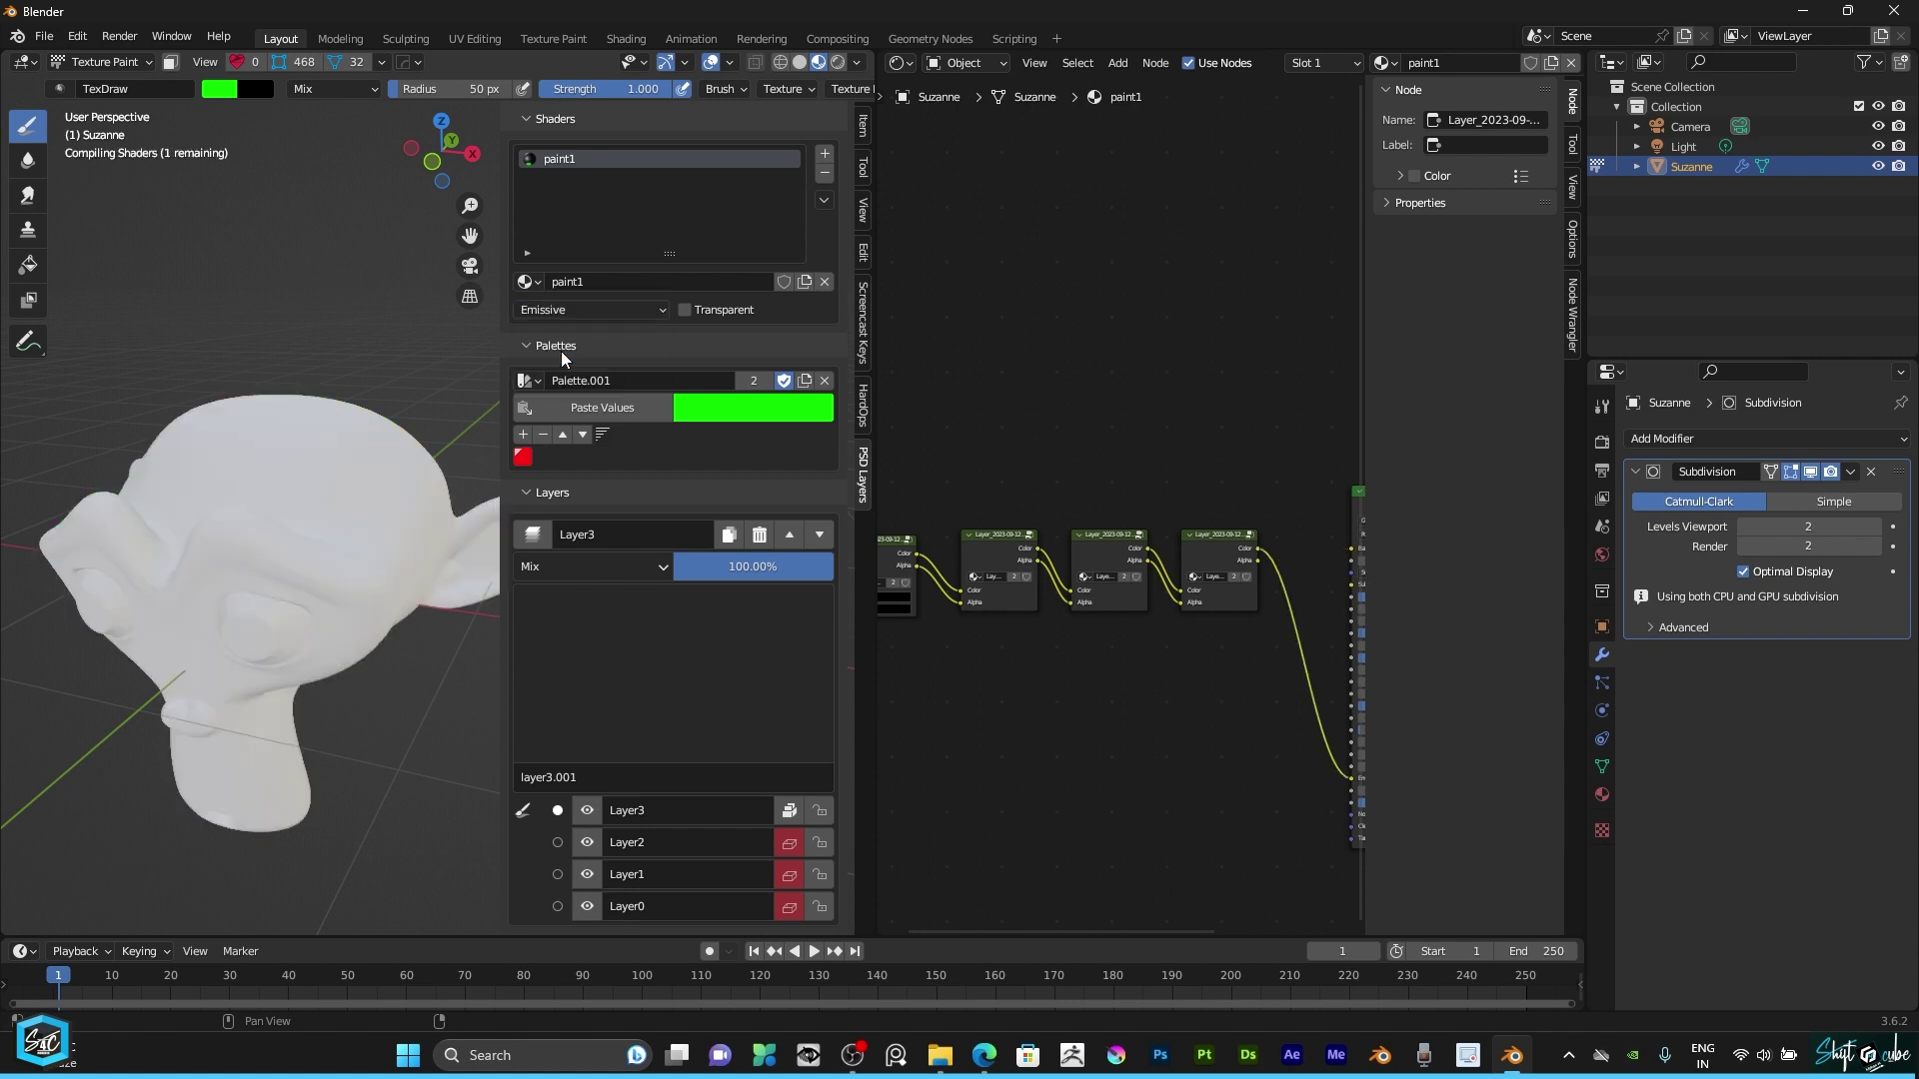
left_click(589, 312)
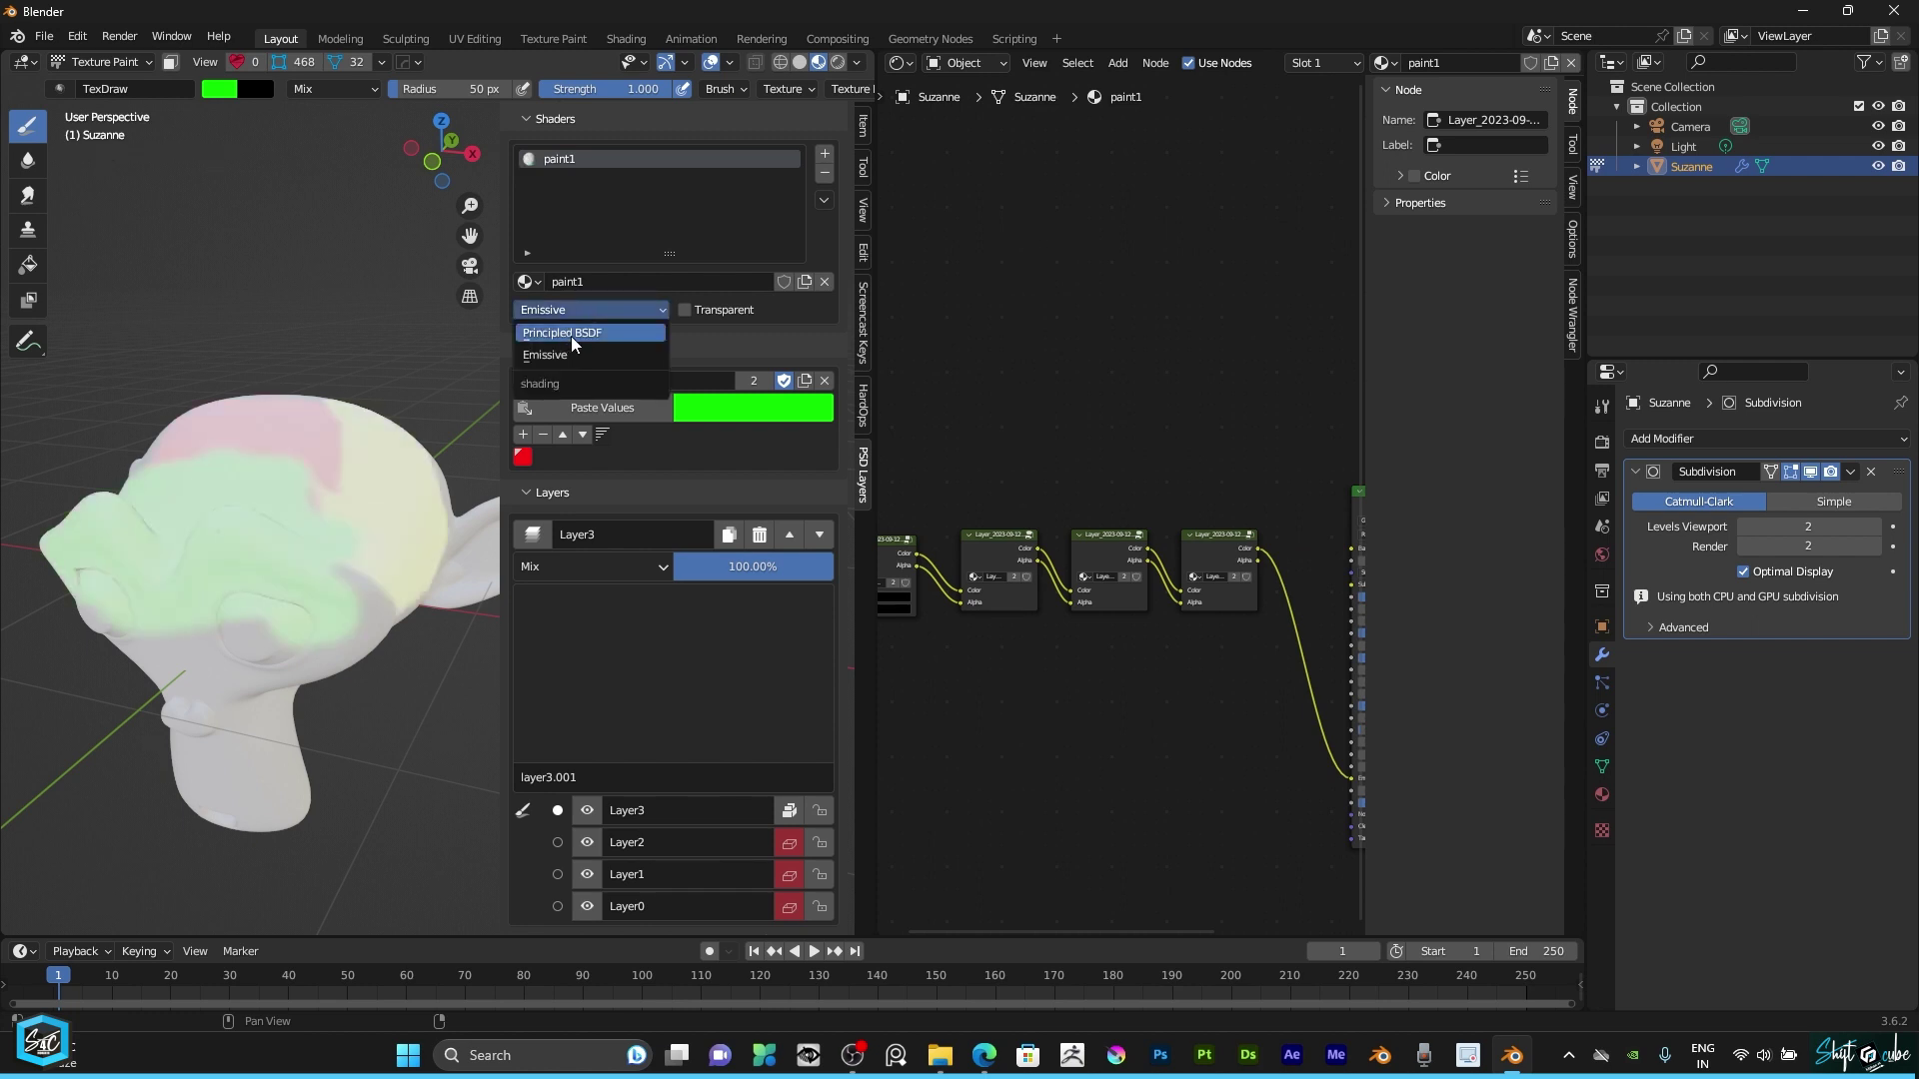
left_click(576, 333)
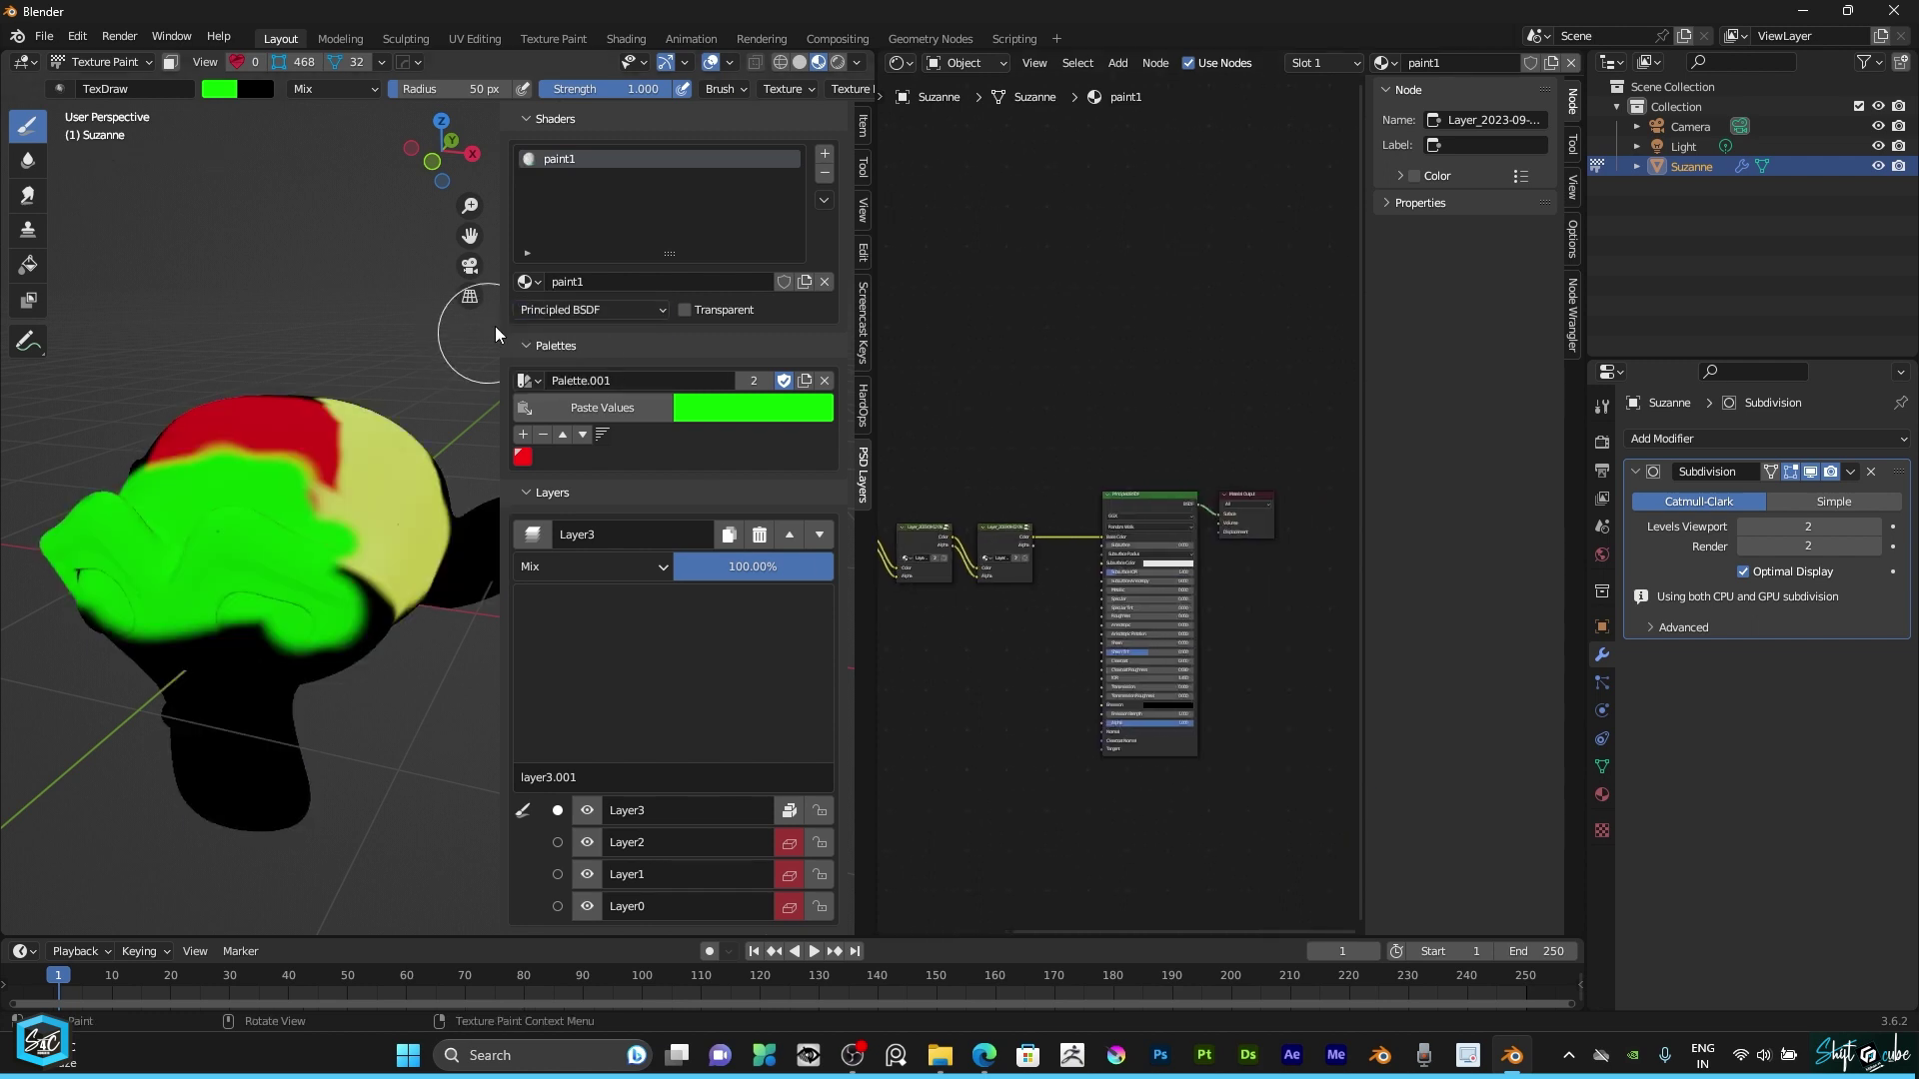
left_click(558, 309)
left_click(554, 354)
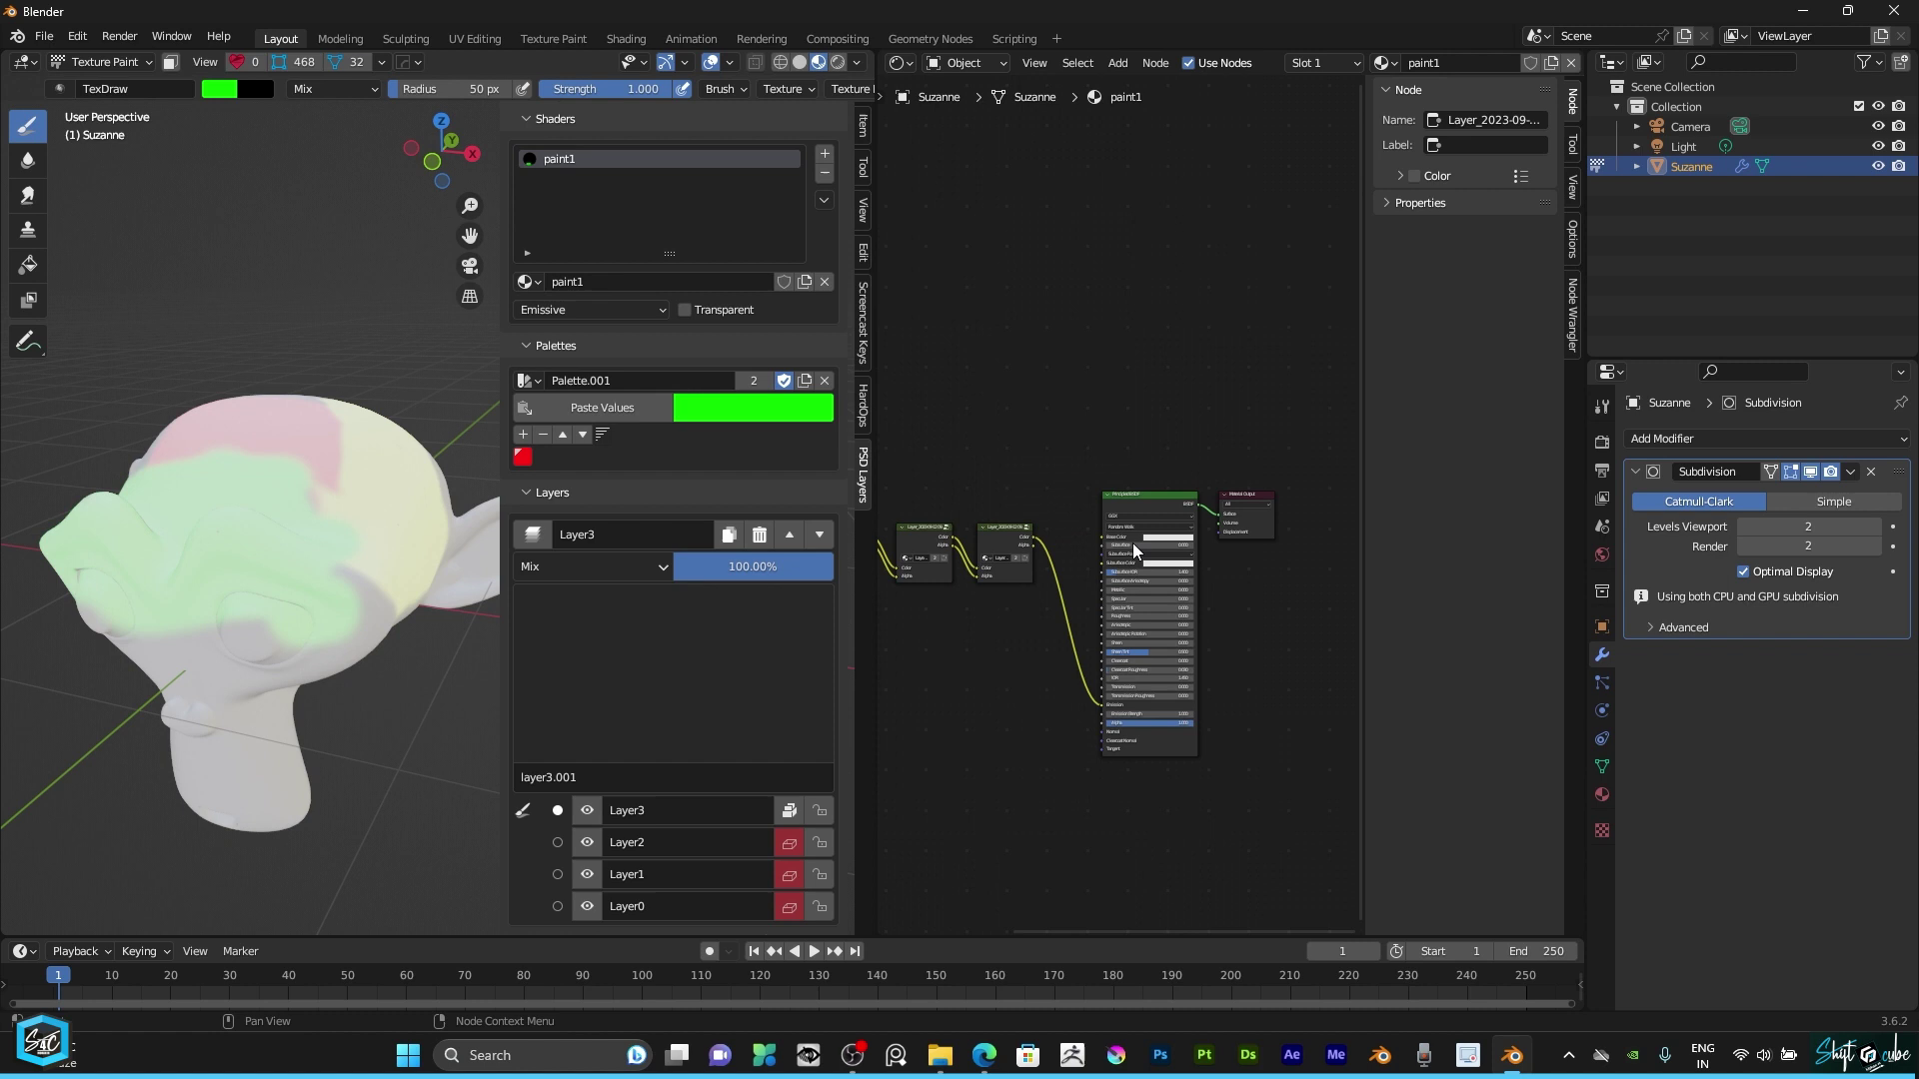
left_click(558, 310)
left_click(560, 333)
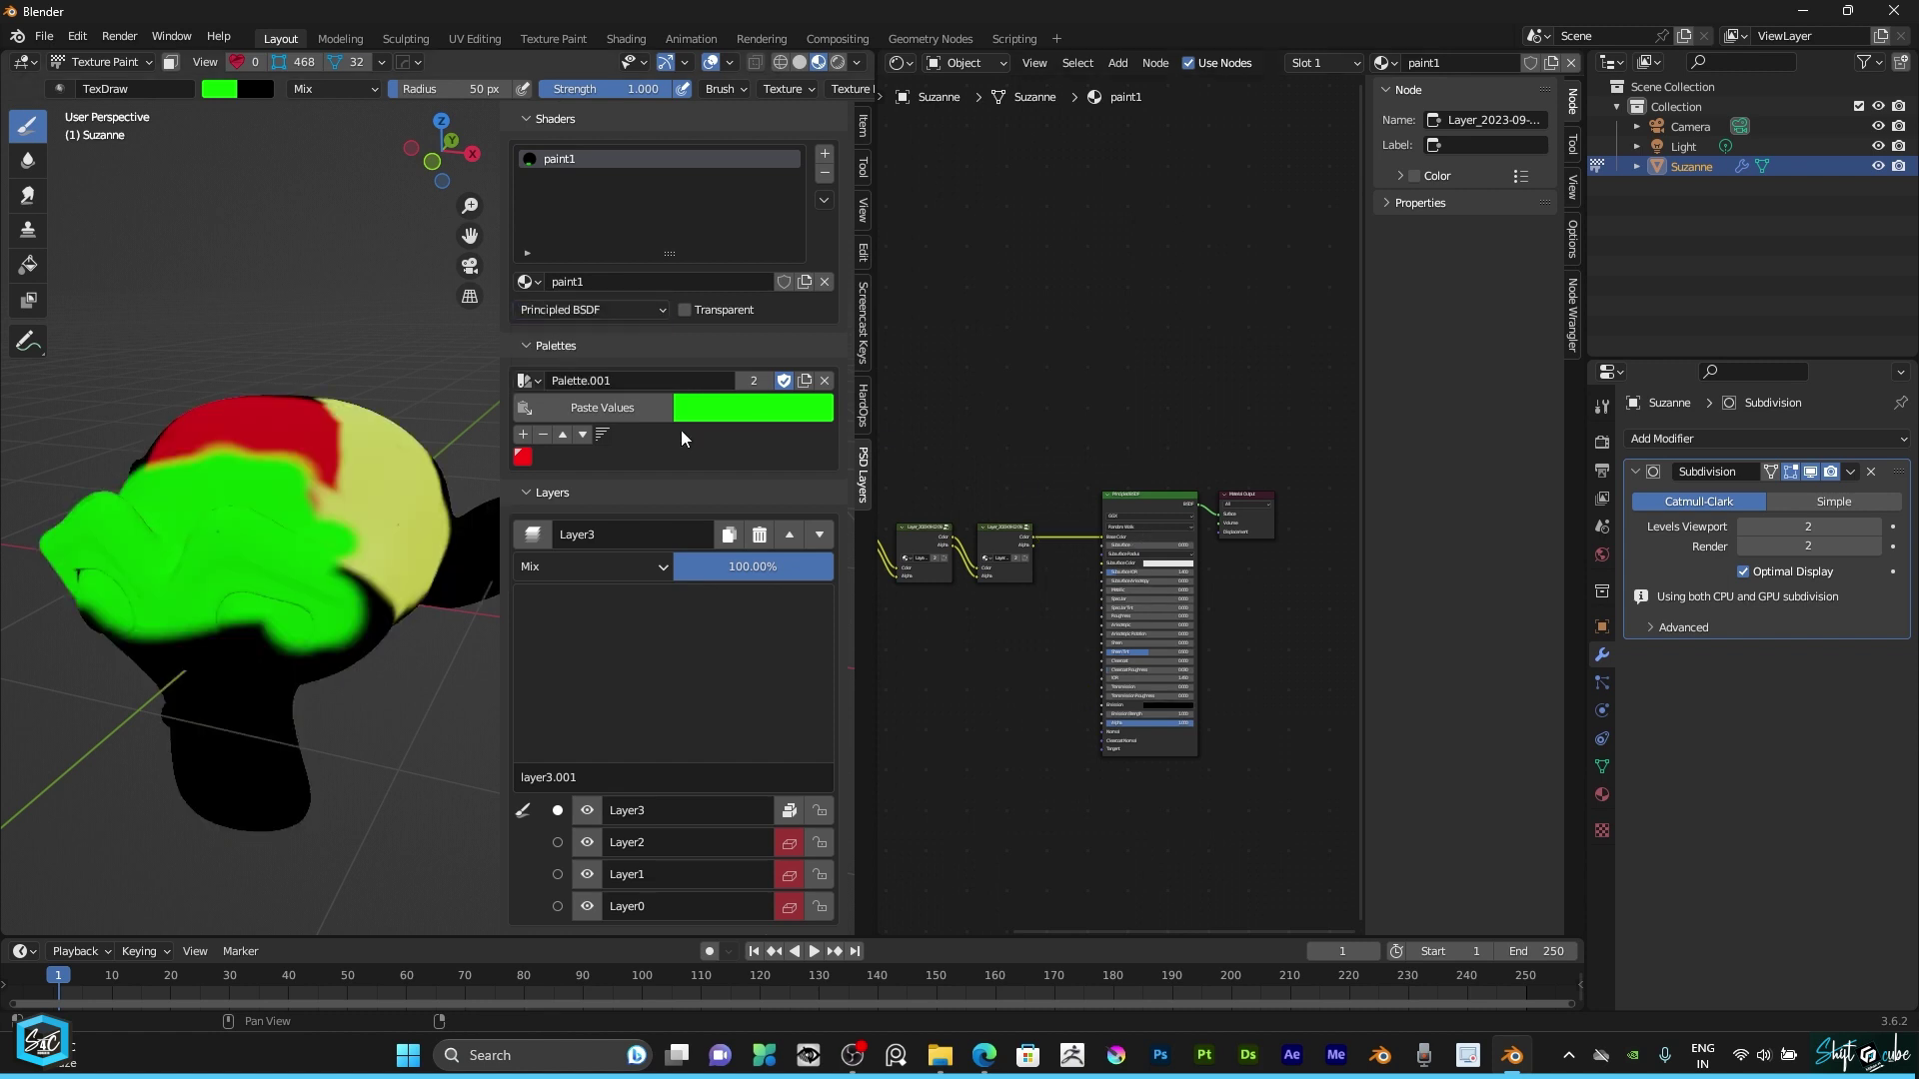
Turn on paint1's Transparent option, view the monkey from another angle, and turn the option off again.
left_click(683, 310)
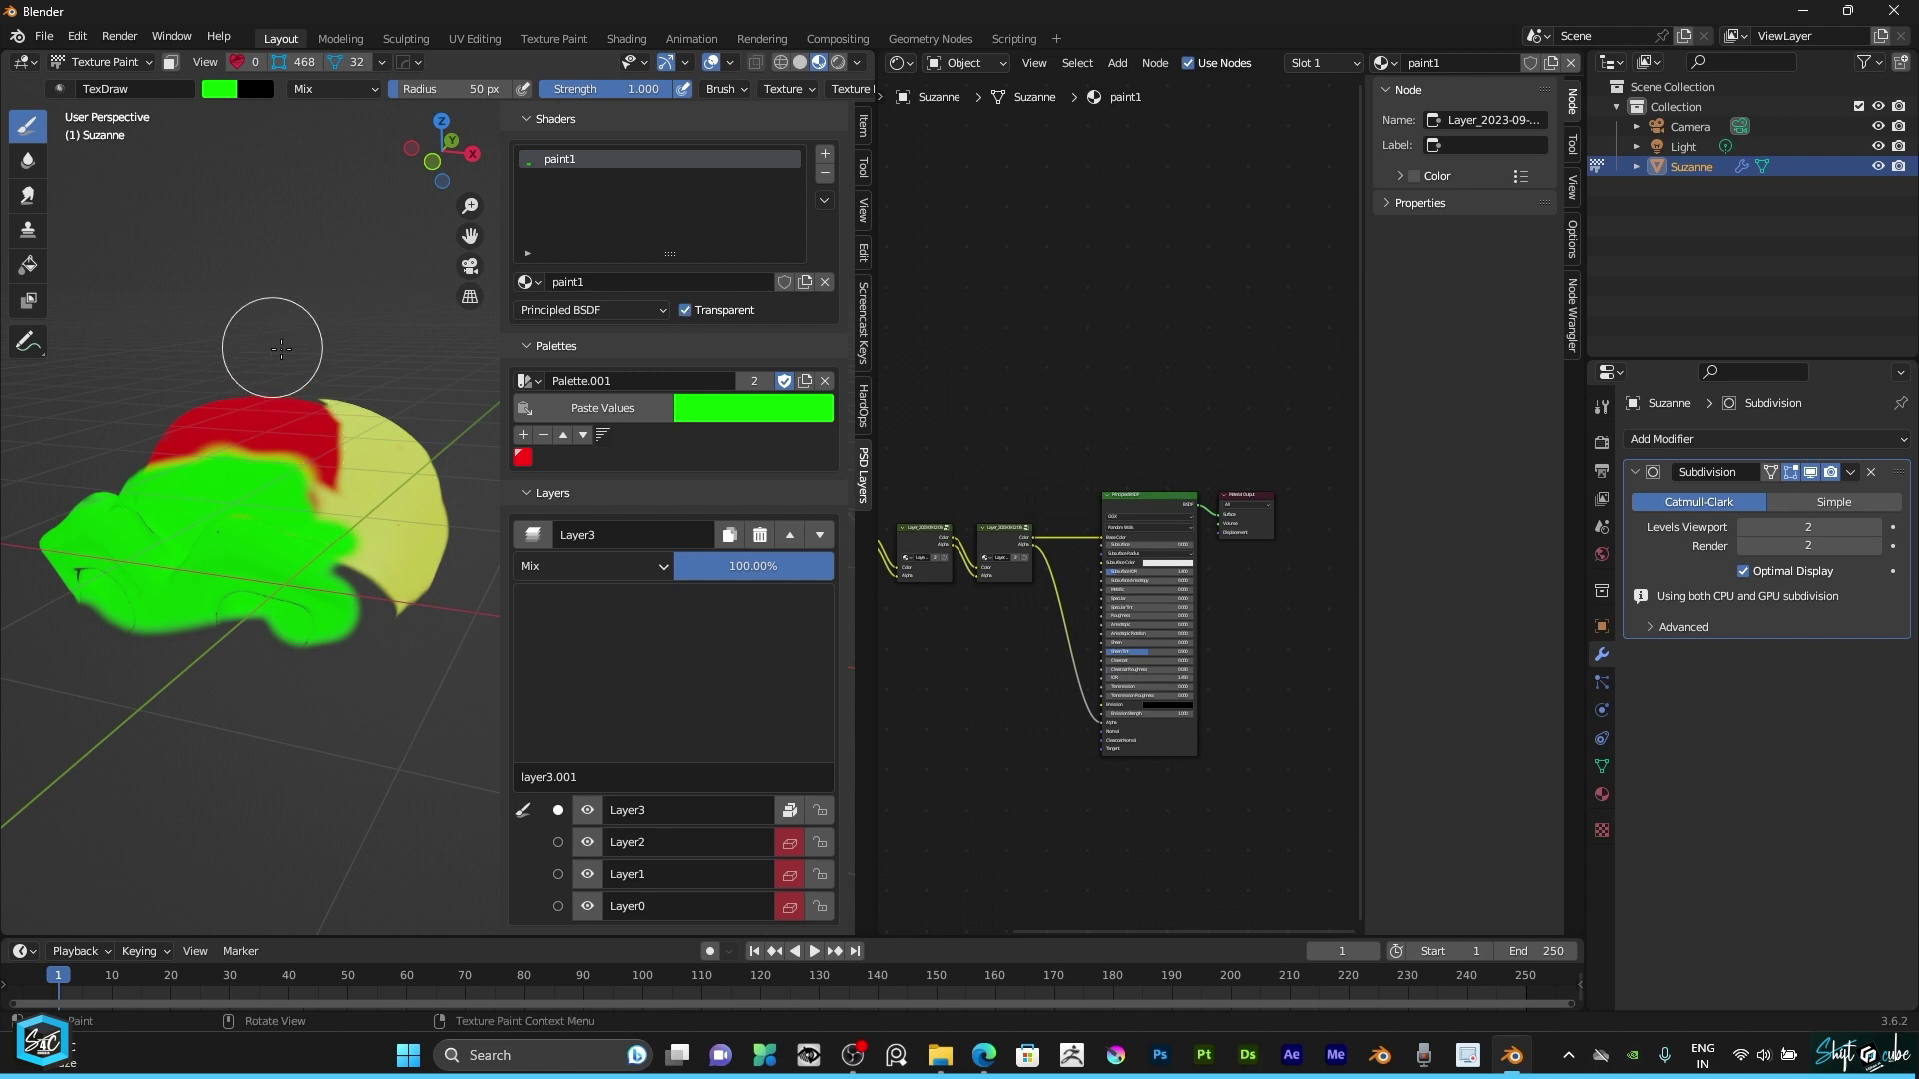
middle_click_drag(279, 347, 450, 305)
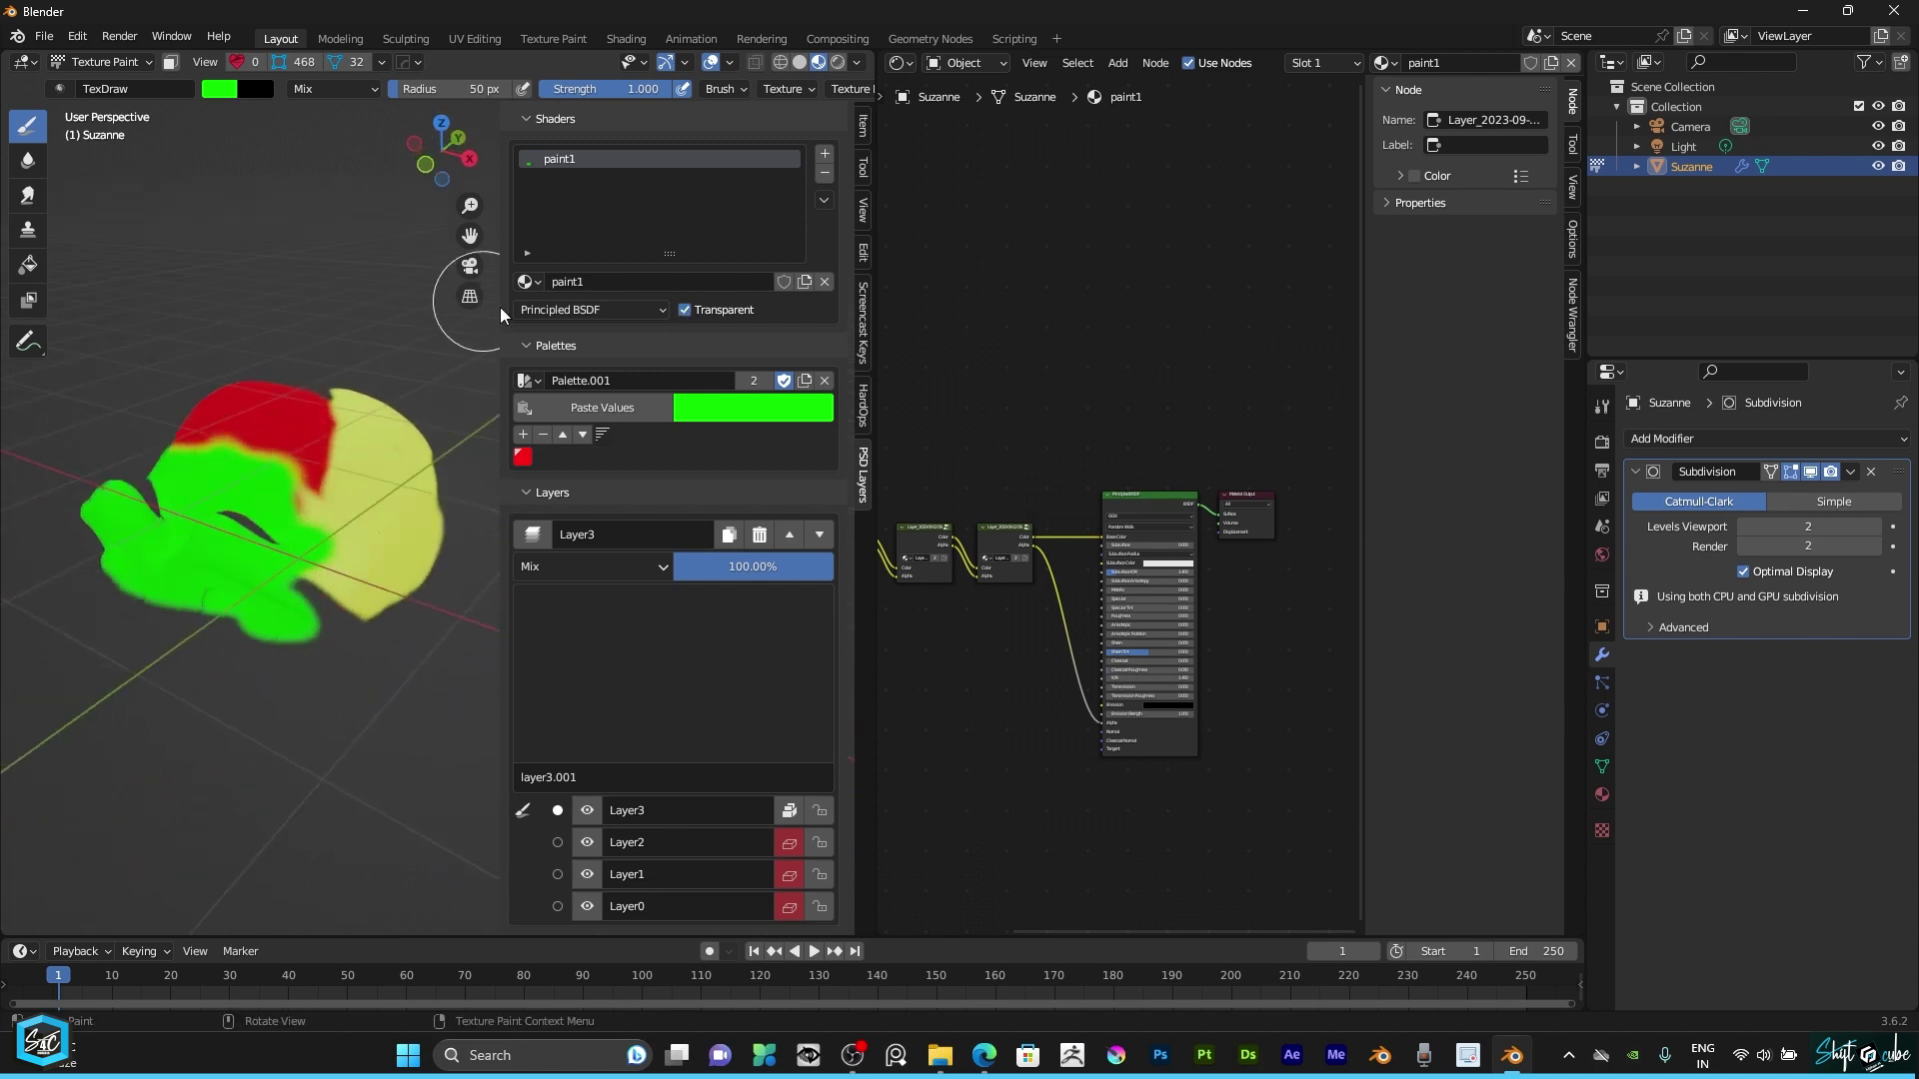
left_click(684, 310)
middle_click_drag(300, 345, 420, 345)
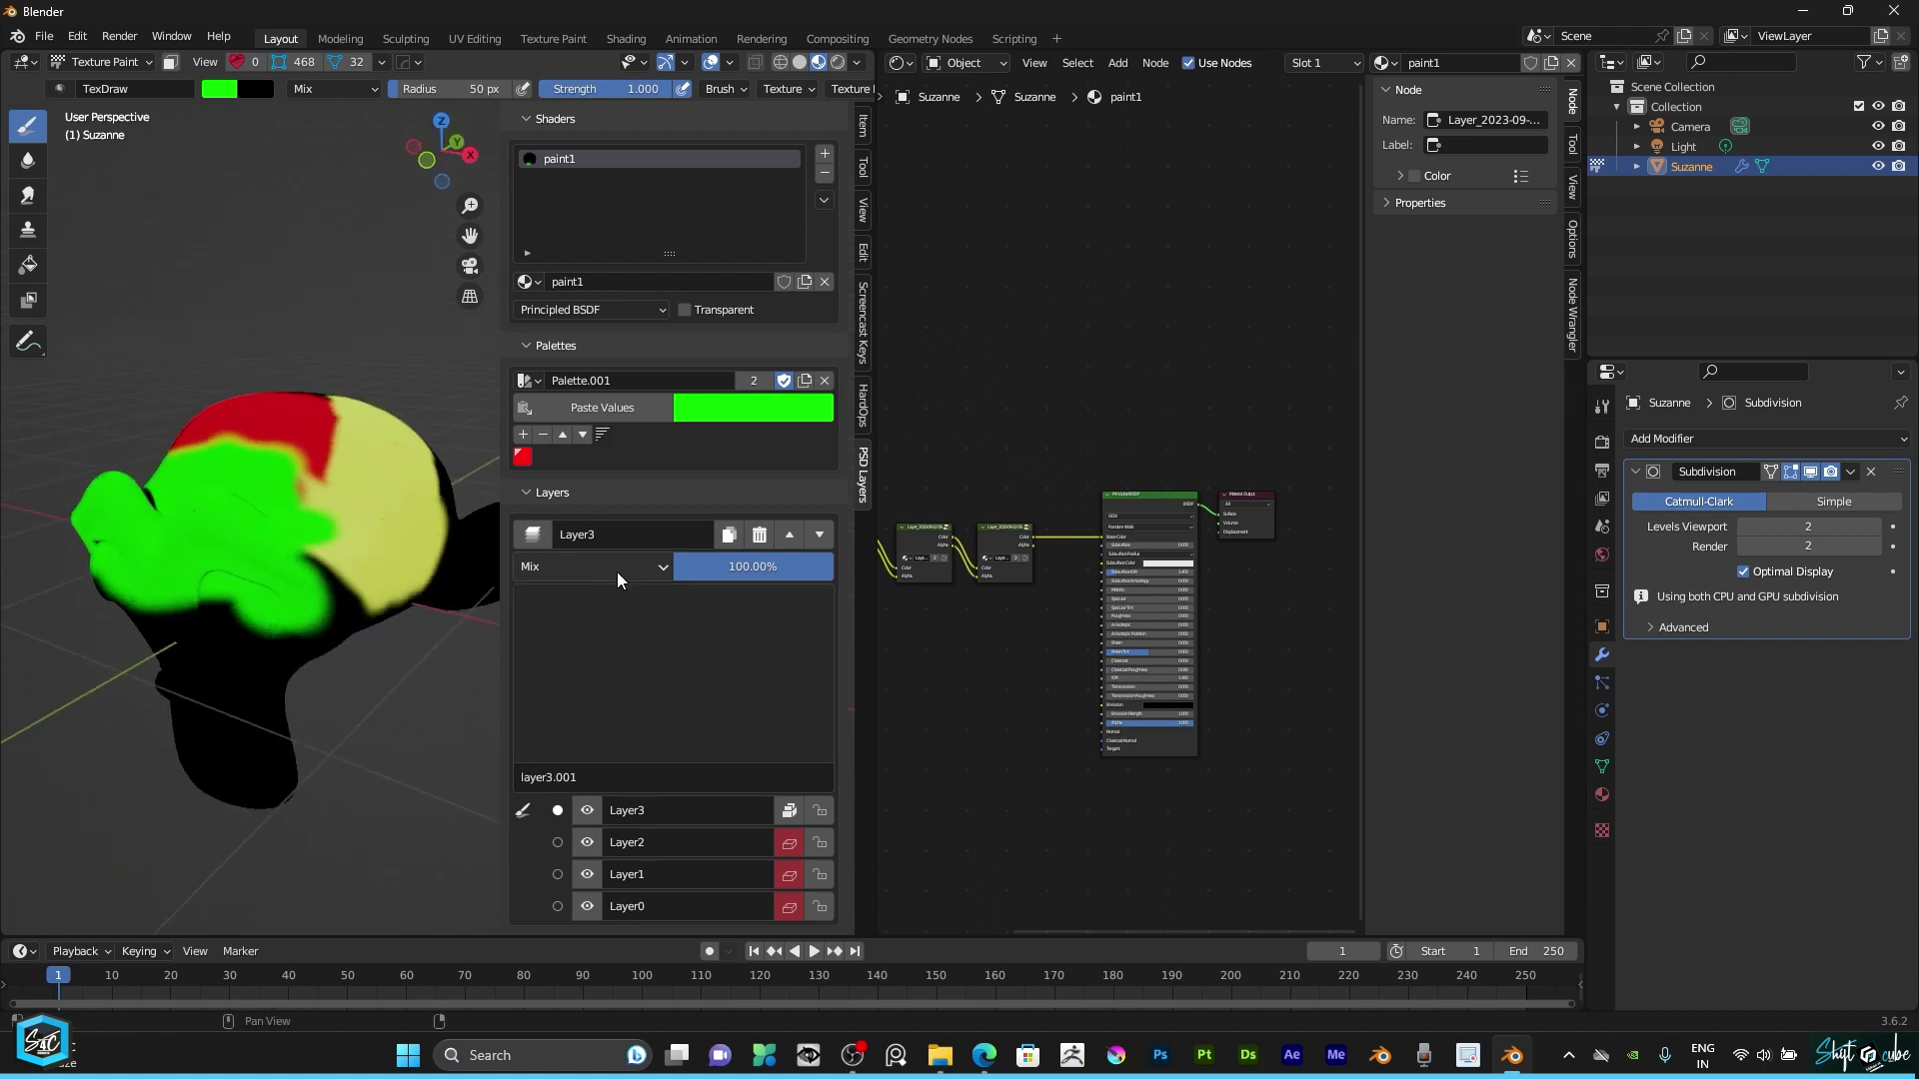